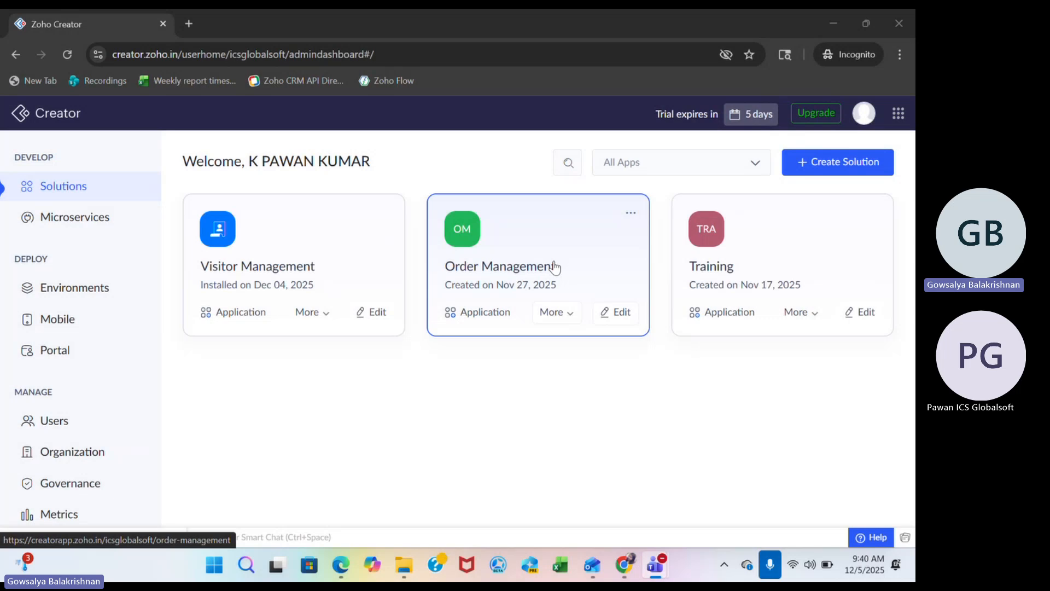
{"action": "left_click", "coordinate": [555, 266]}
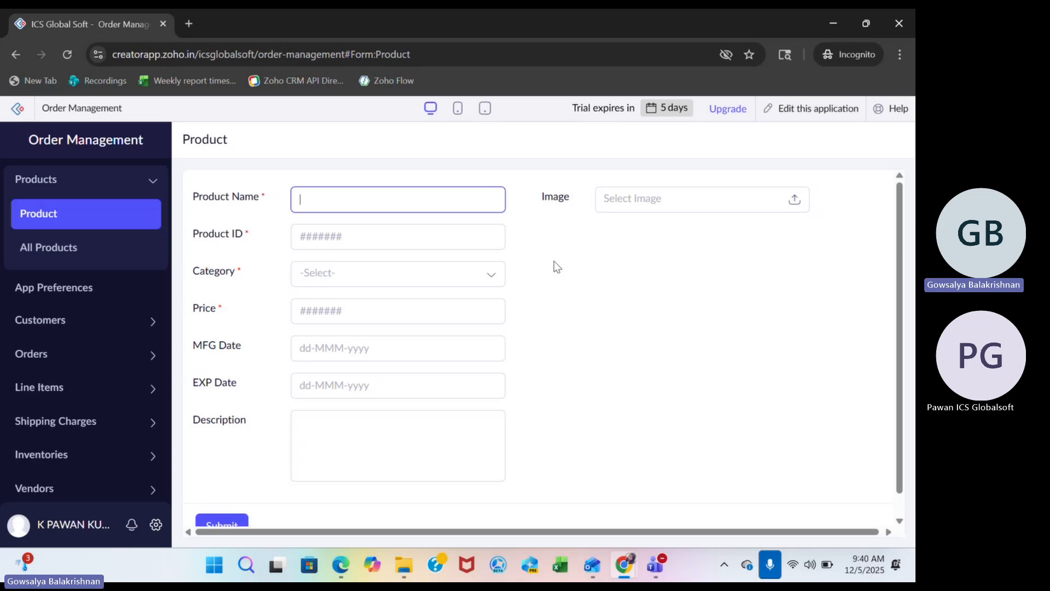
{"action": "left_click", "coordinate": [807, 110]}
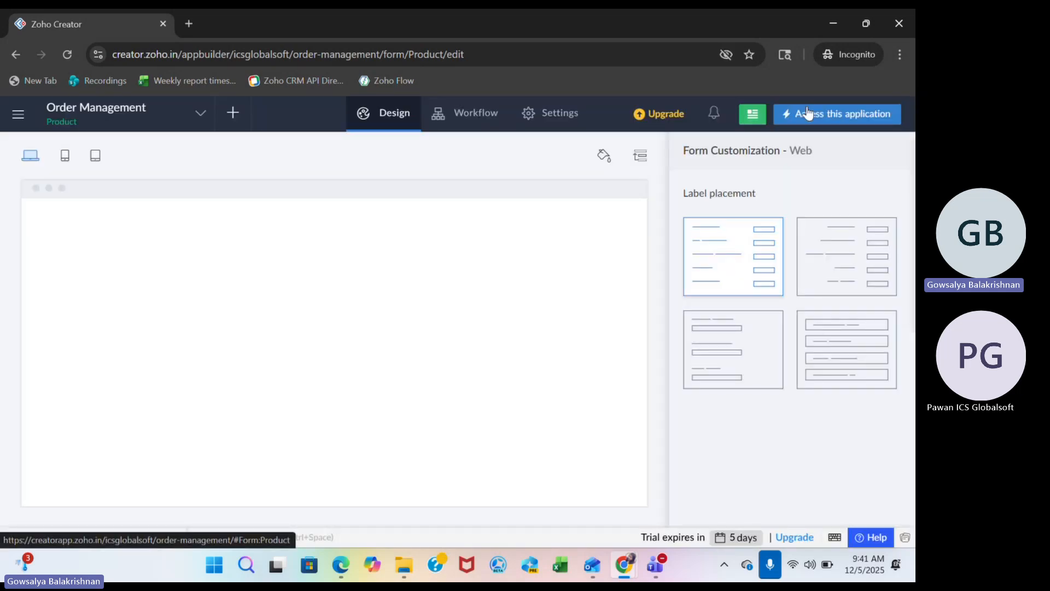
{"action": "left_click", "coordinate": [479, 125]}
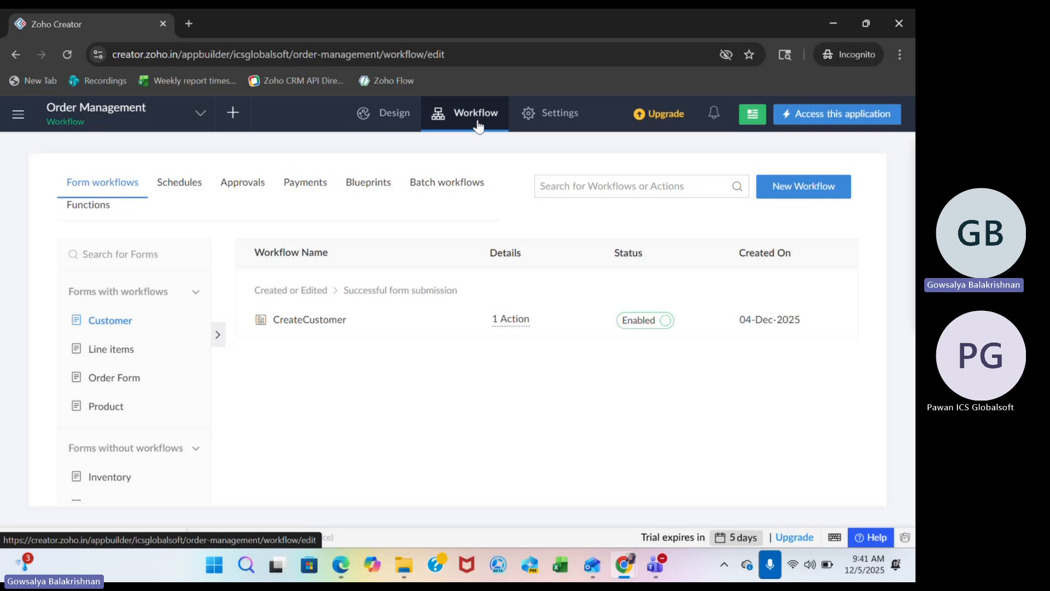
{"action": "left_click", "coordinate": [443, 182]}
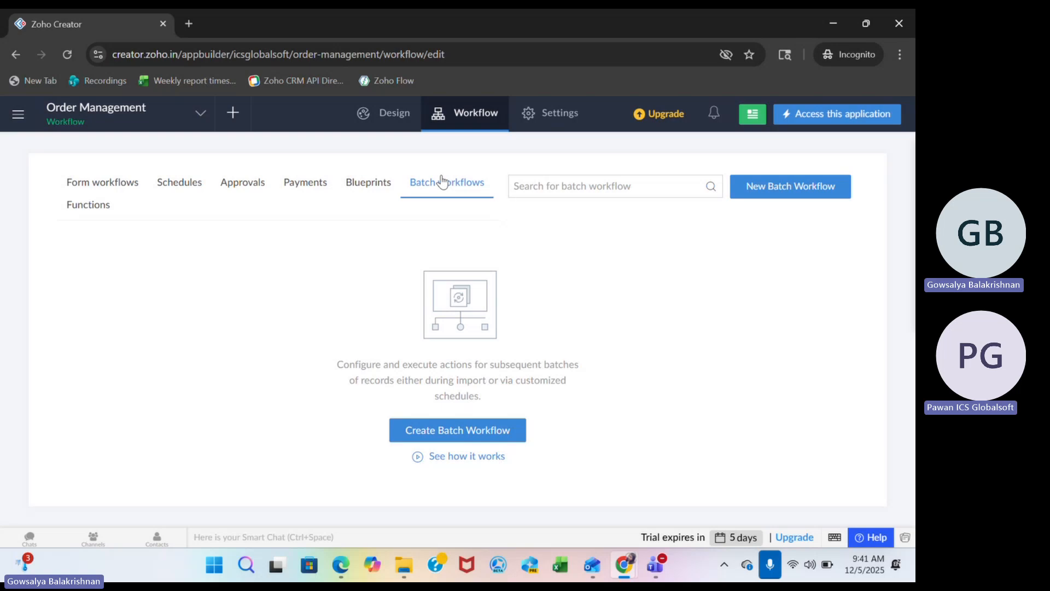
{"action": "left_click", "coordinate": [471, 429]}
{"action": "left_click", "coordinate": [466, 267]}
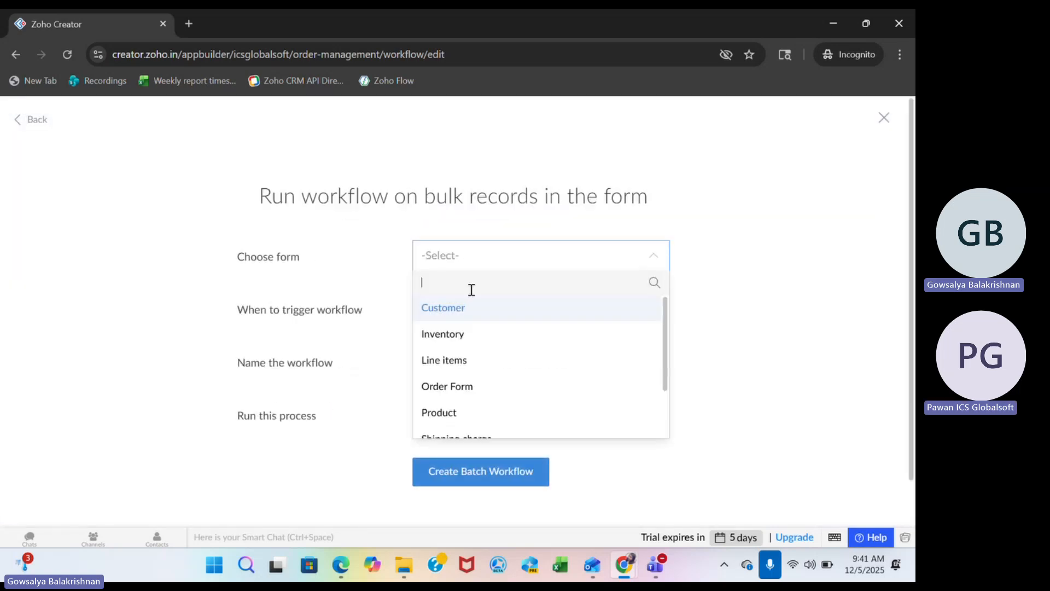
{"action": "left_click", "coordinate": [462, 307]}
{"action": "left_click", "coordinate": [475, 253]}
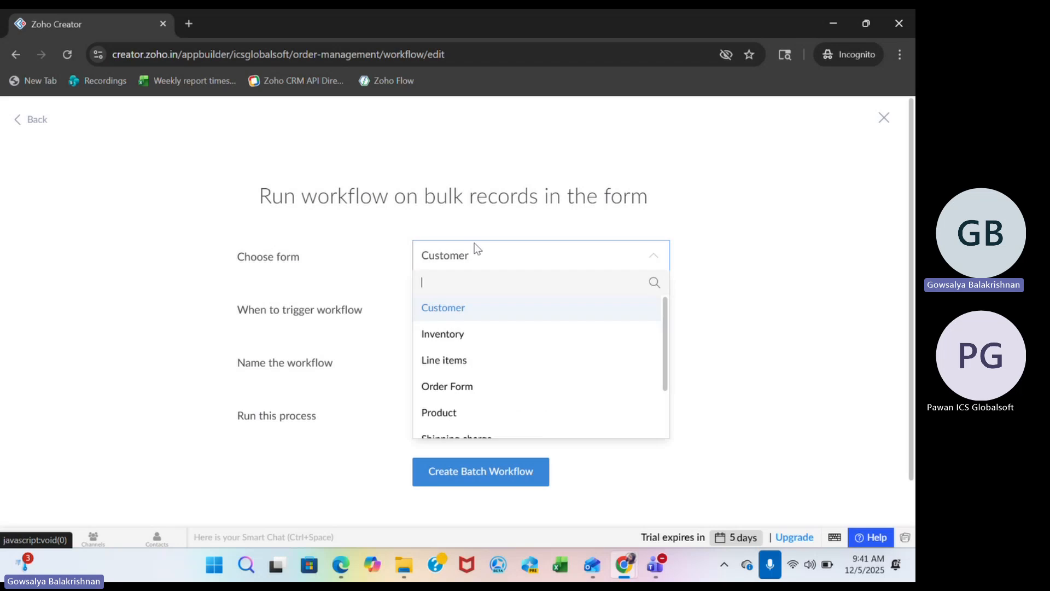
{"action": "left_click", "coordinate": [327, 199]}
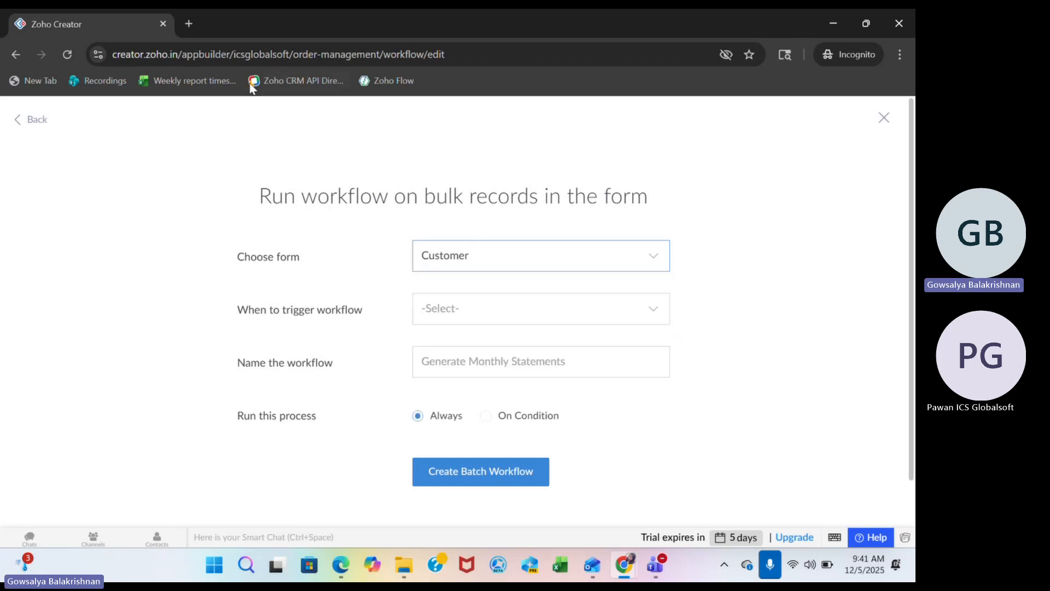
{"action": "left_click", "coordinate": [235, 53]}
{"action": "type", "text": "cre"}
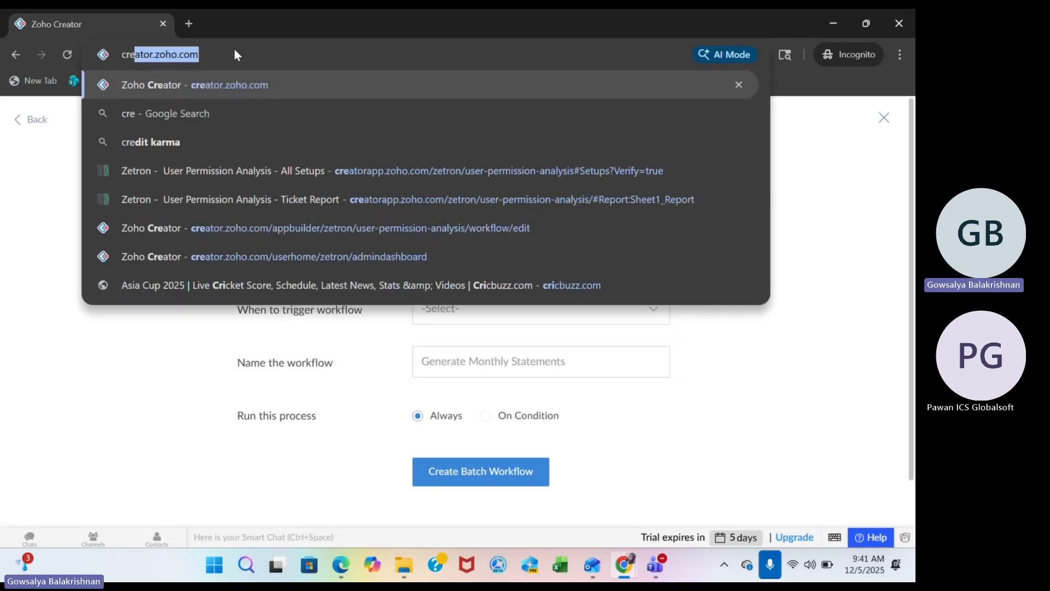
{"action": "key", "text": "Return"}
{"action": "left_click", "coordinate": [522, 145]}
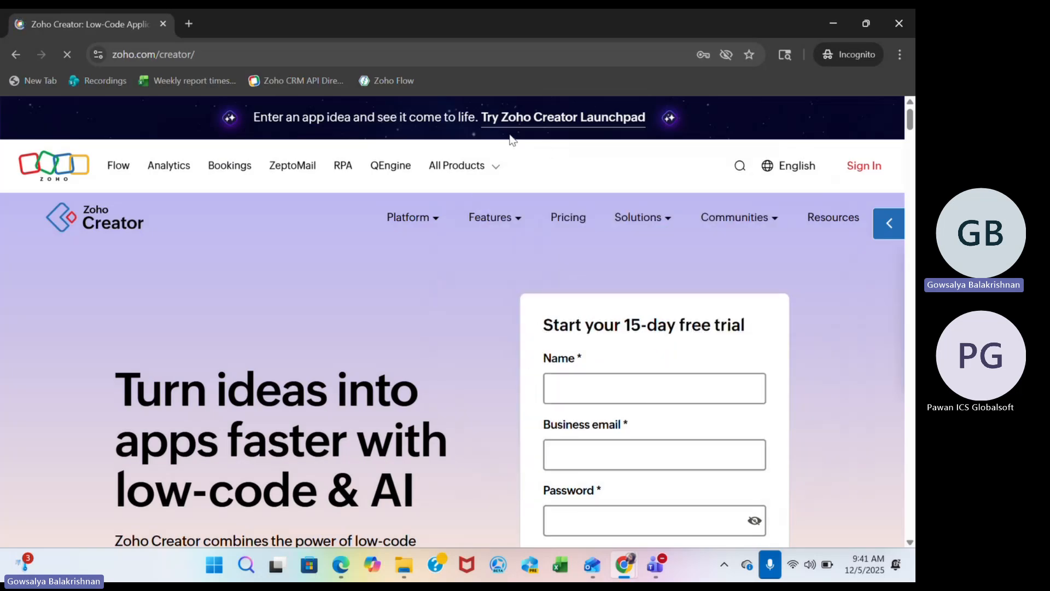
Go to creator.zoho.in to return to the dashboard listing all solutions.
{"action": "left_click", "coordinate": [258, 58]}
{"action": "type", "text": "creator.zoho.co"}
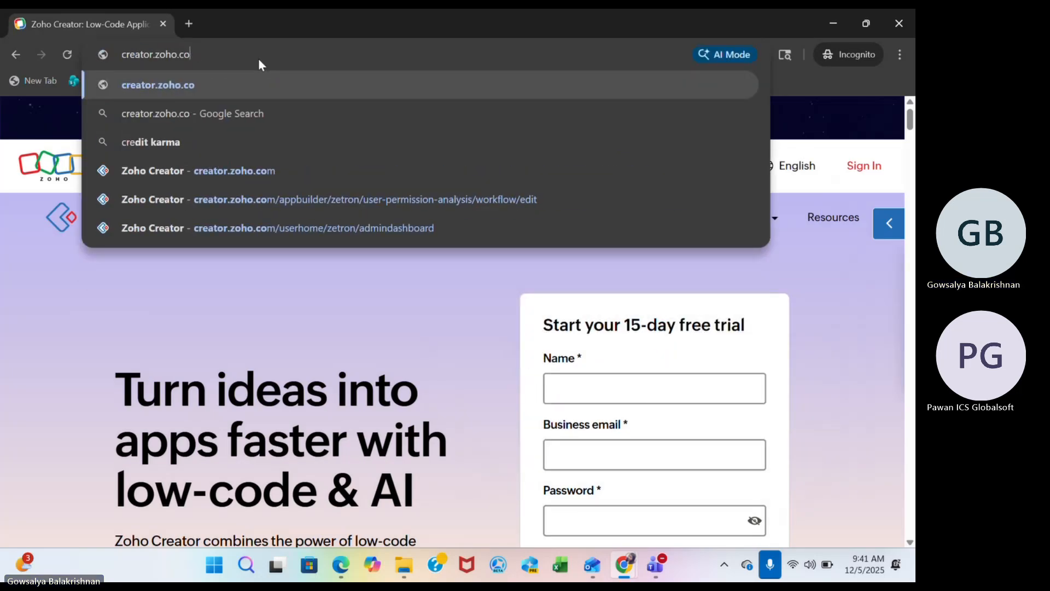
{"action": "key", "text": "BackSpace"}
{"action": "key", "text": "BackSpace"}
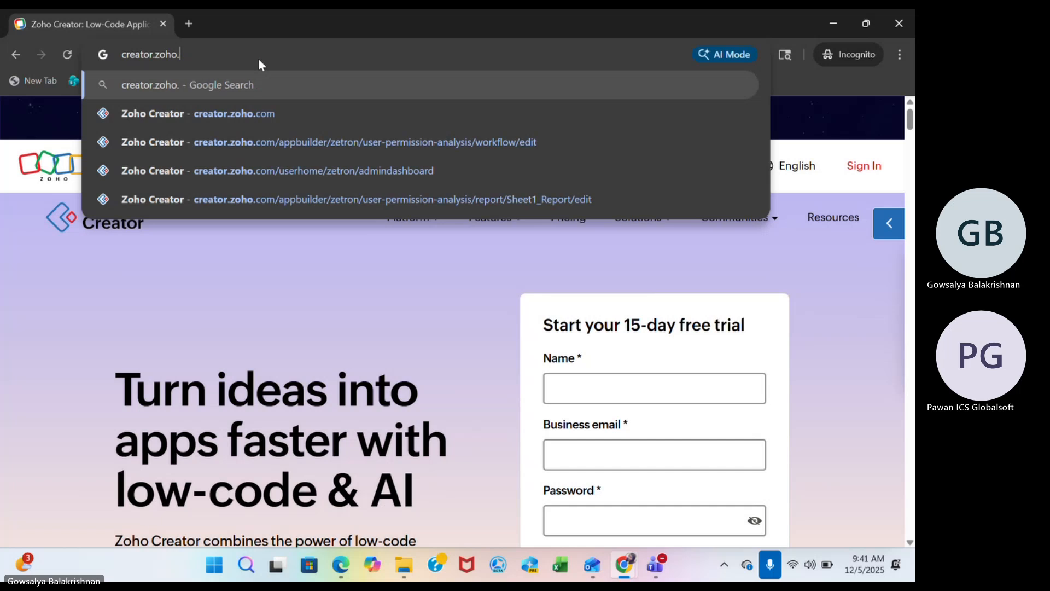
{"action": "type", "text": "in"}
{"action": "key", "text": "Return"}
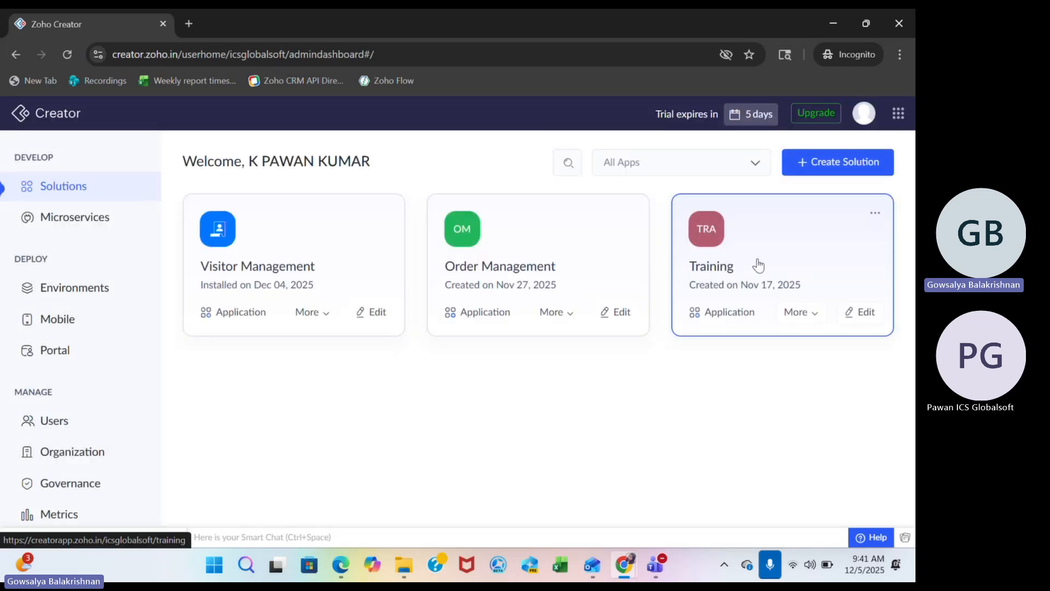
Open the Training application's All Products report and bring up the application's editor in a new browser tab.
{"action": "left_click", "coordinate": [757, 261]}
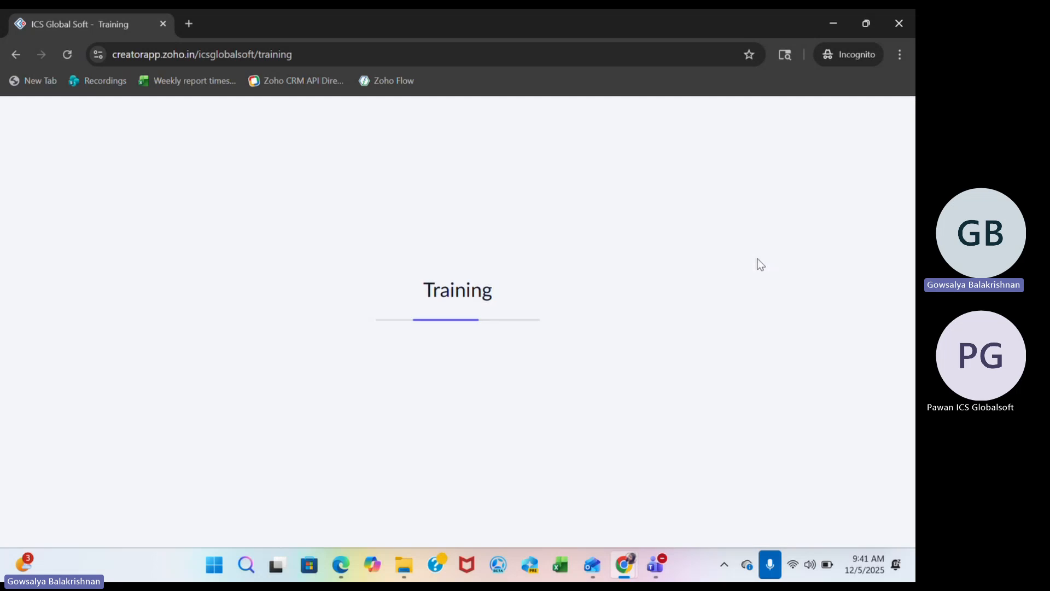
{"action": "left_click", "coordinate": [116, 255]}
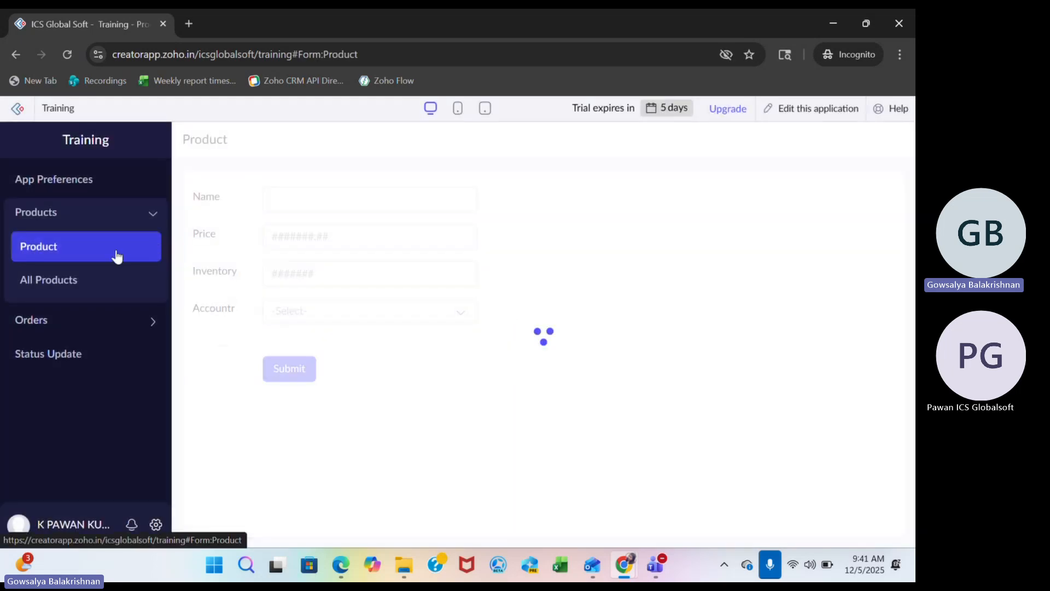
{"action": "left_click", "coordinate": [101, 277]}
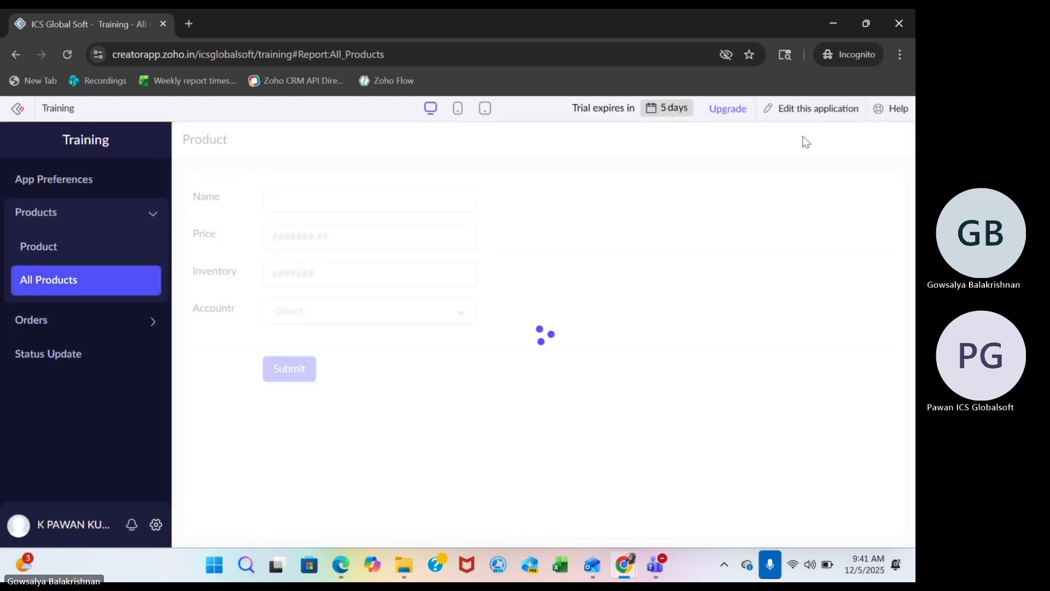
{"action": "right_click", "coordinate": [799, 110]}
{"action": "left_click", "coordinate": [773, 127]}
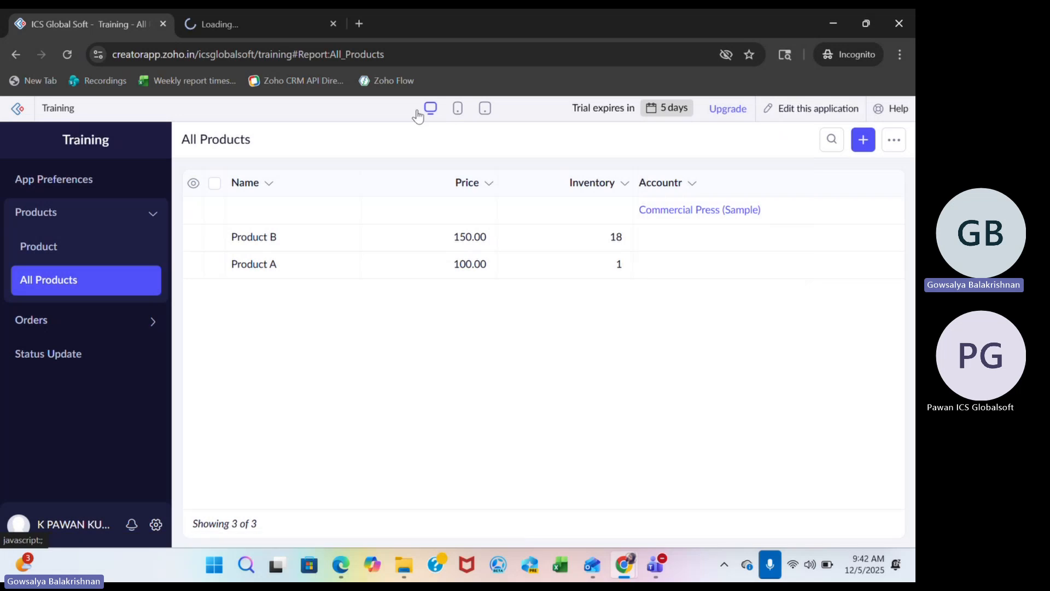
{"action": "left_click", "coordinate": [273, 24]}
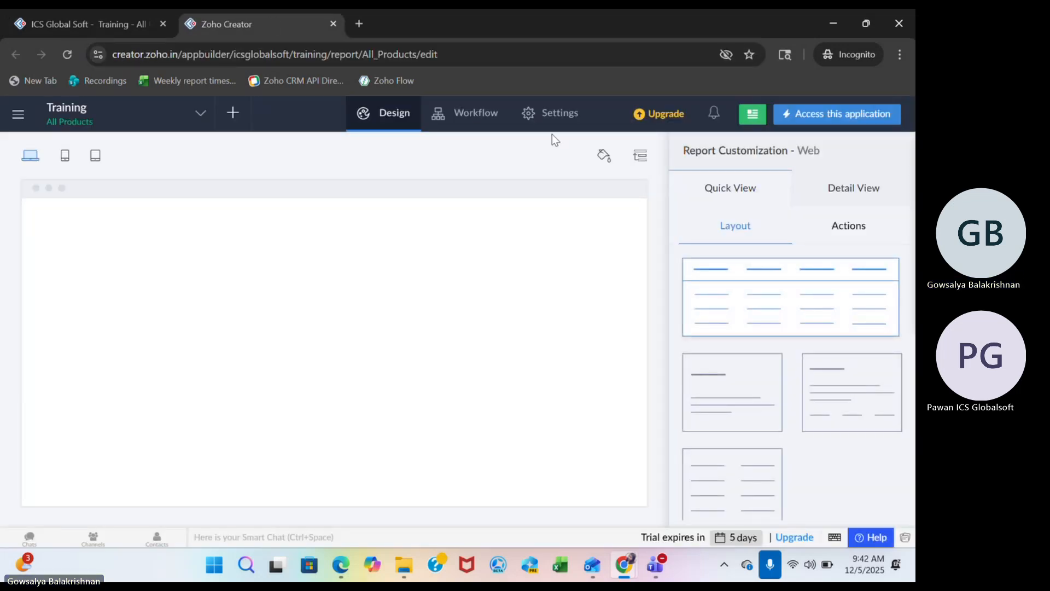
Start a new batch workflow in the Training application for the Product form, triggered On Import.
{"action": "left_click", "coordinate": [474, 109]}
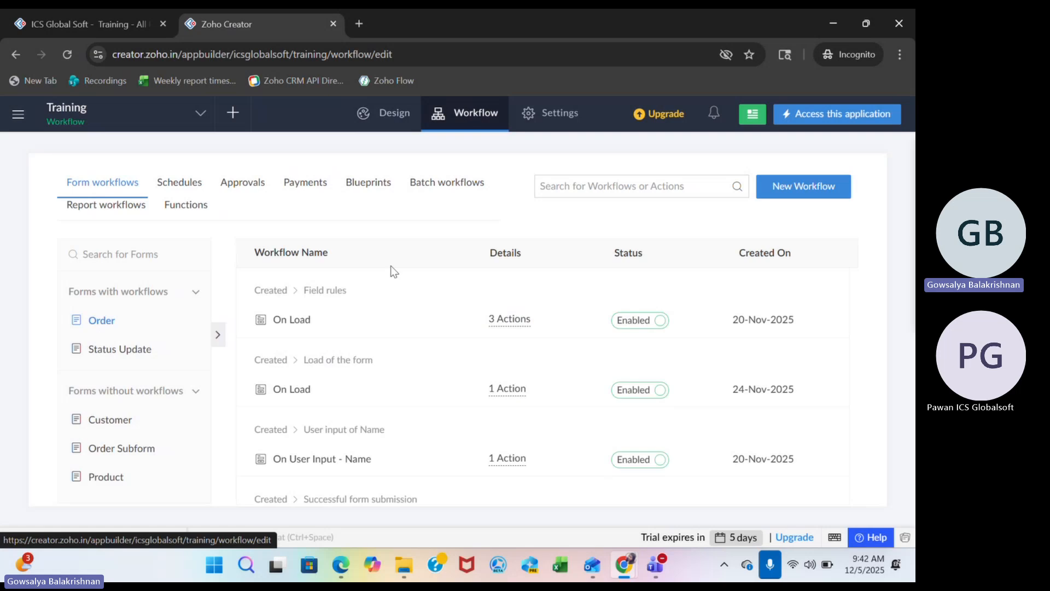
{"action": "left_click", "coordinate": [449, 184]}
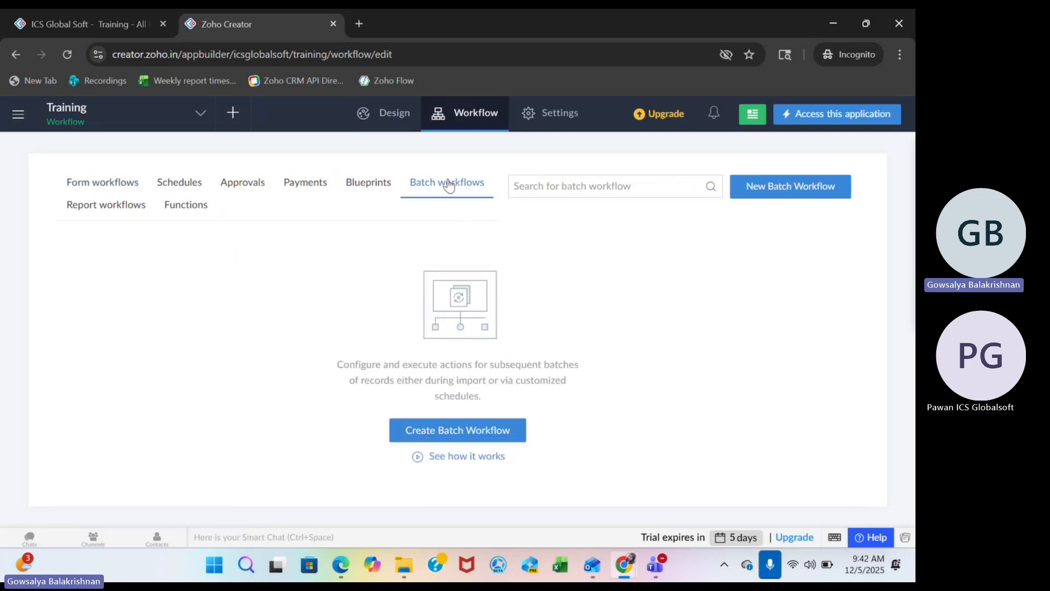
{"action": "left_click", "coordinate": [513, 435]}
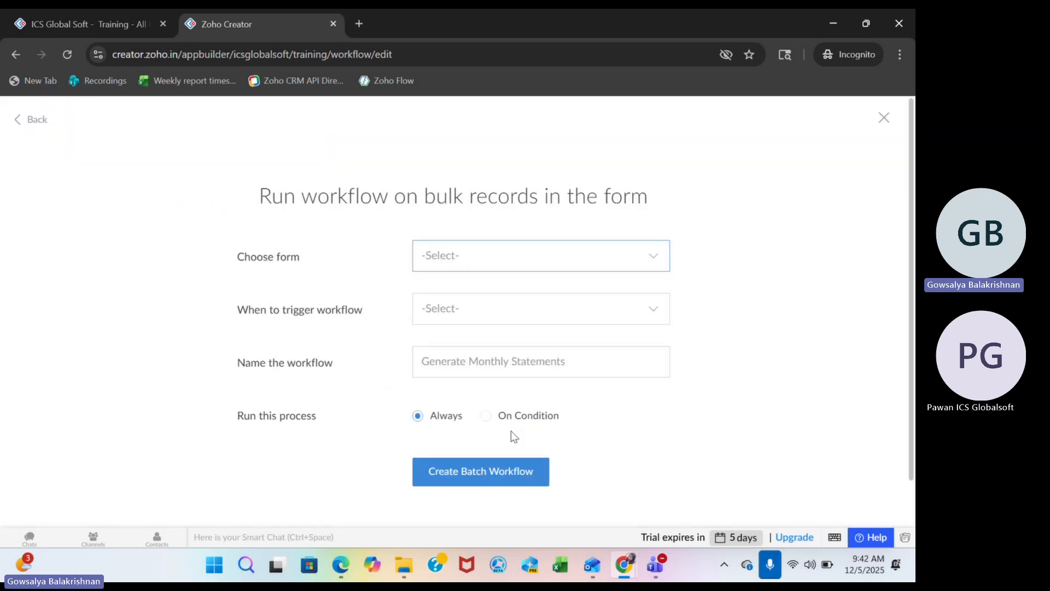
{"action": "left_click", "coordinate": [499, 265]}
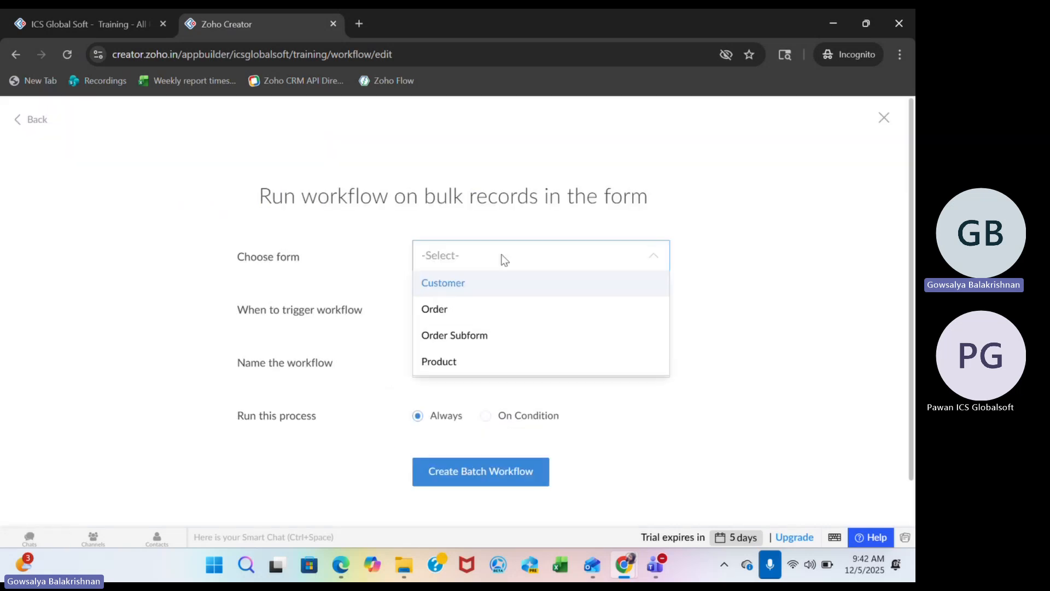
{"action": "left_click", "coordinate": [465, 360]}
{"action": "left_click", "coordinate": [462, 309]}
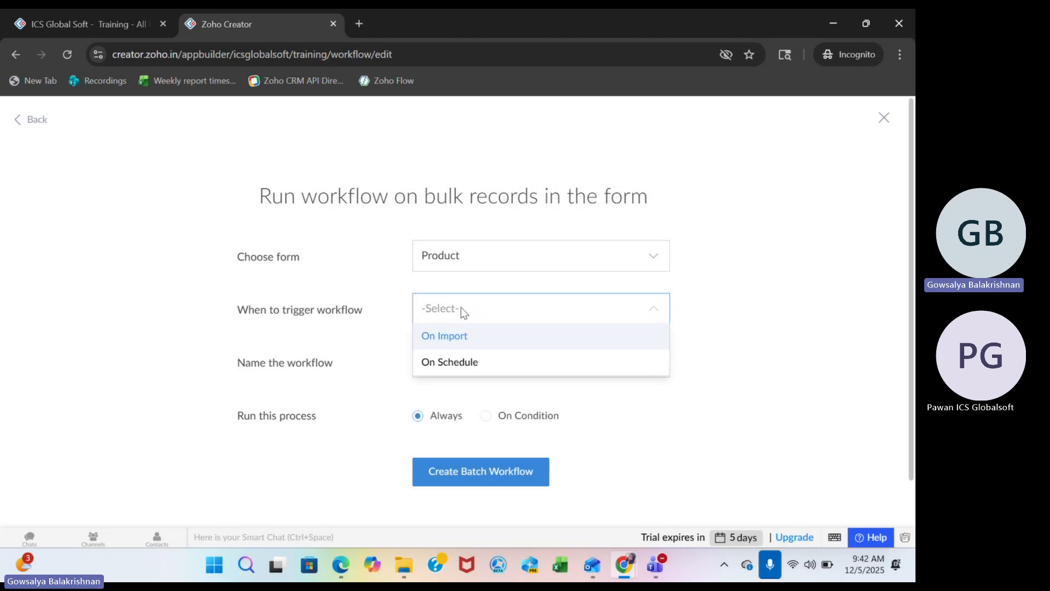
{"action": "left_click", "coordinate": [464, 342]}
Name the workflow "Product import" and create it, leaving it set to run always.
{"action": "left_click", "coordinate": [457, 372]}
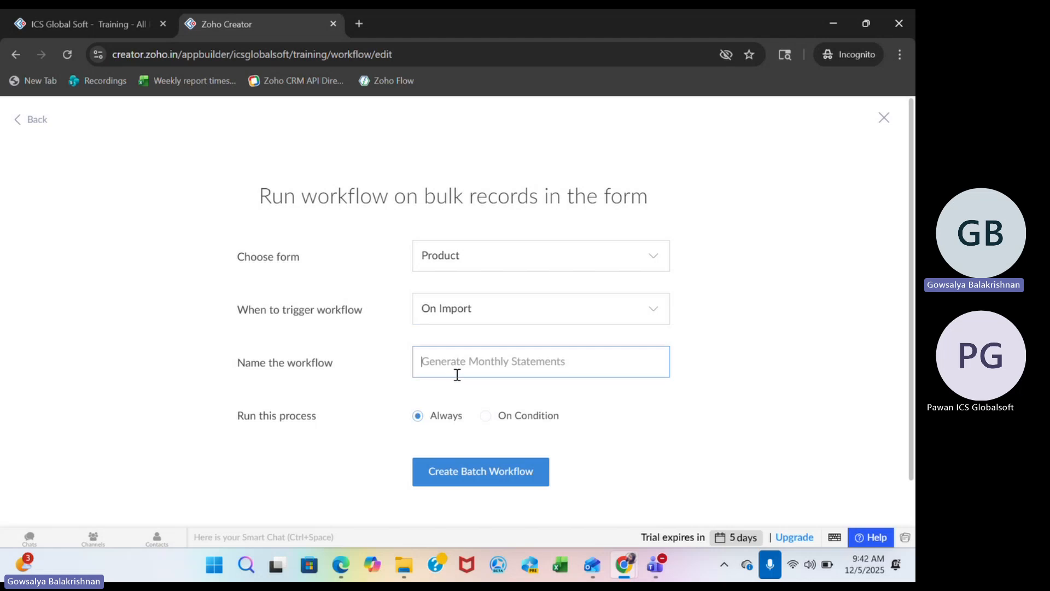
{"action": "type", "text": "Pr"}
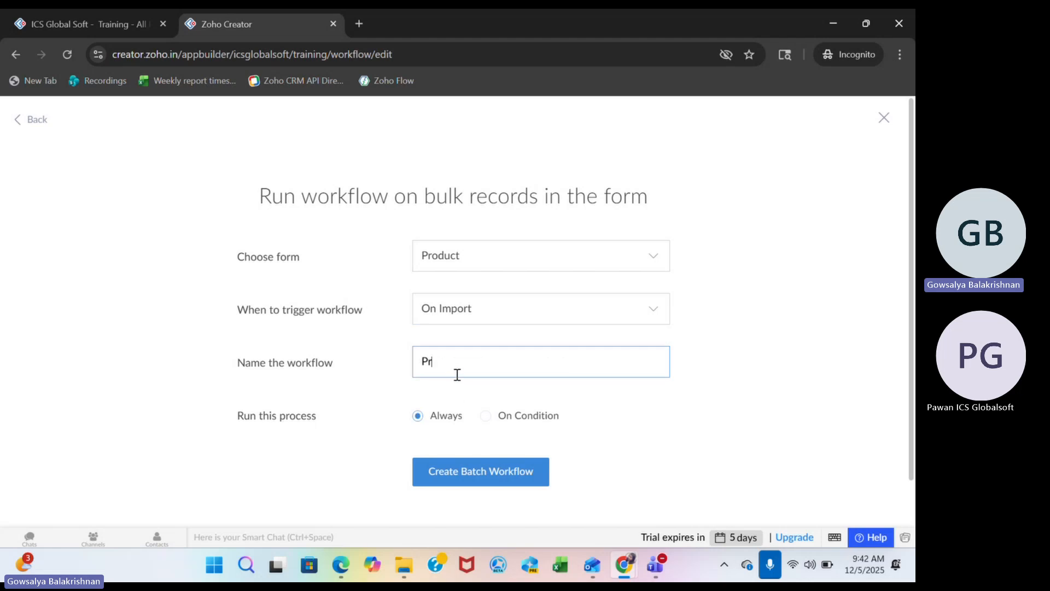
{"action": "type", "text": "oduct import"}
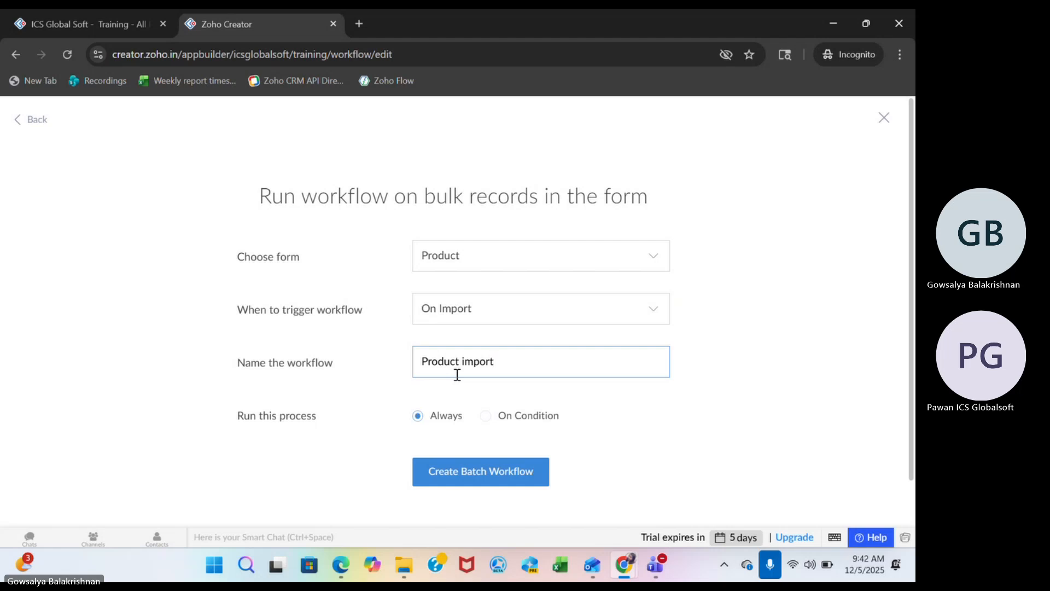
{"action": "left_click", "coordinate": [458, 471]}
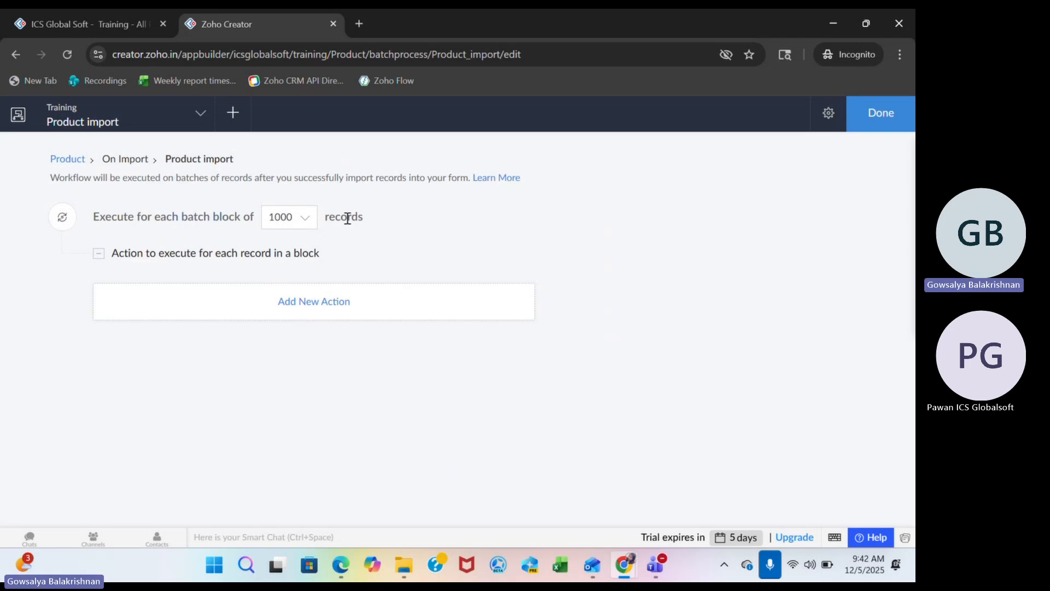
Set the batch block size to 1000 records and add a Deluge script action executed for each record in a block.
{"action": "left_click", "coordinate": [301, 229]}
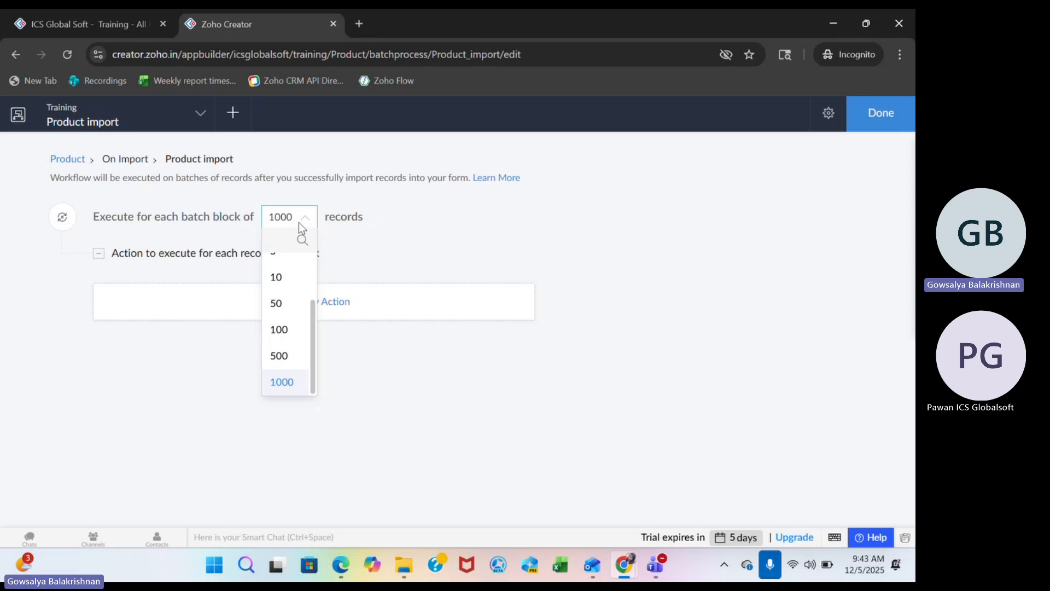
{"action": "left_click", "coordinate": [291, 381]}
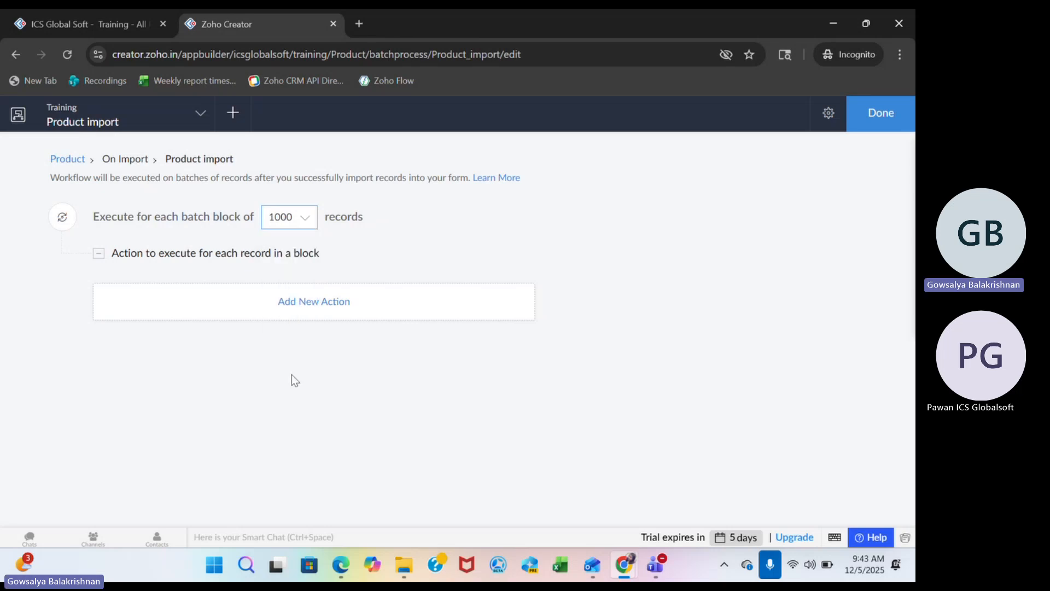
{"action": "left_click", "coordinate": [331, 304]}
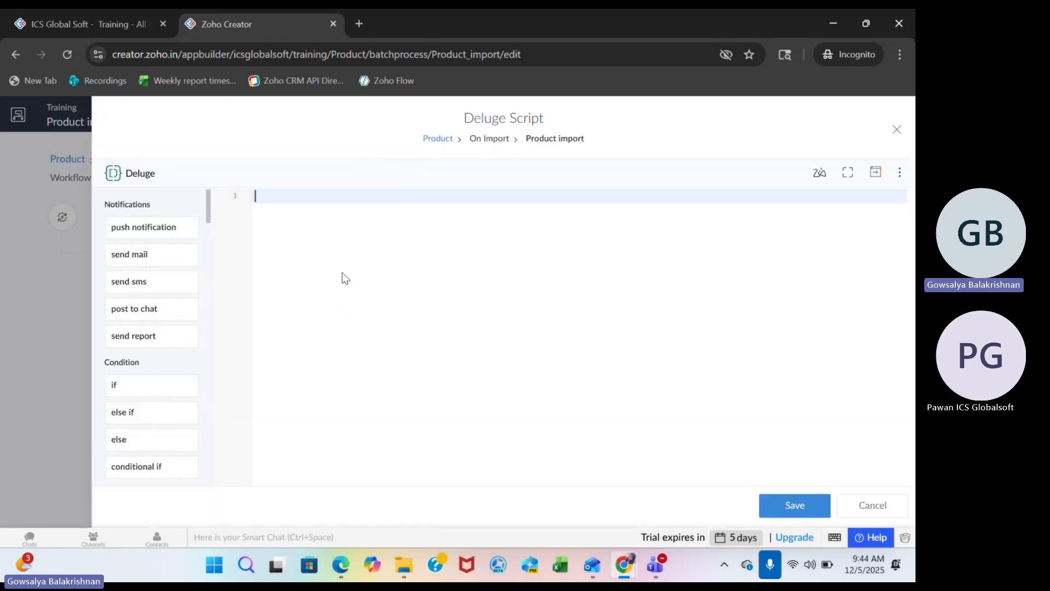
Check the Product form's fields in the form builder, then return to the Deluge script editor.
{"action": "left_click", "coordinate": [428, 138]}
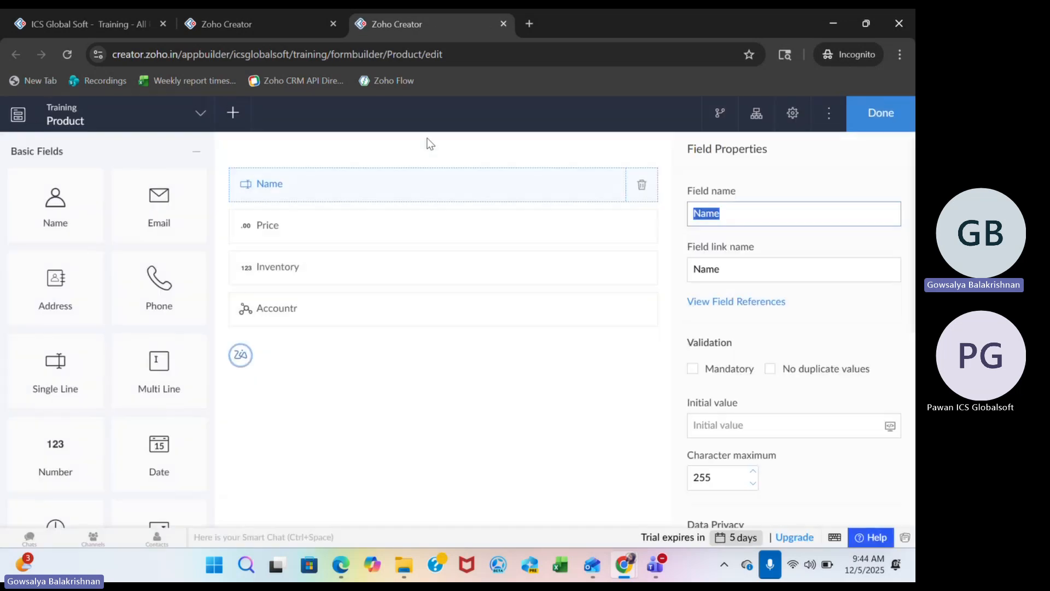
{"action": "left_click", "coordinate": [457, 265]}
{"action": "left_click", "coordinate": [256, 30]}
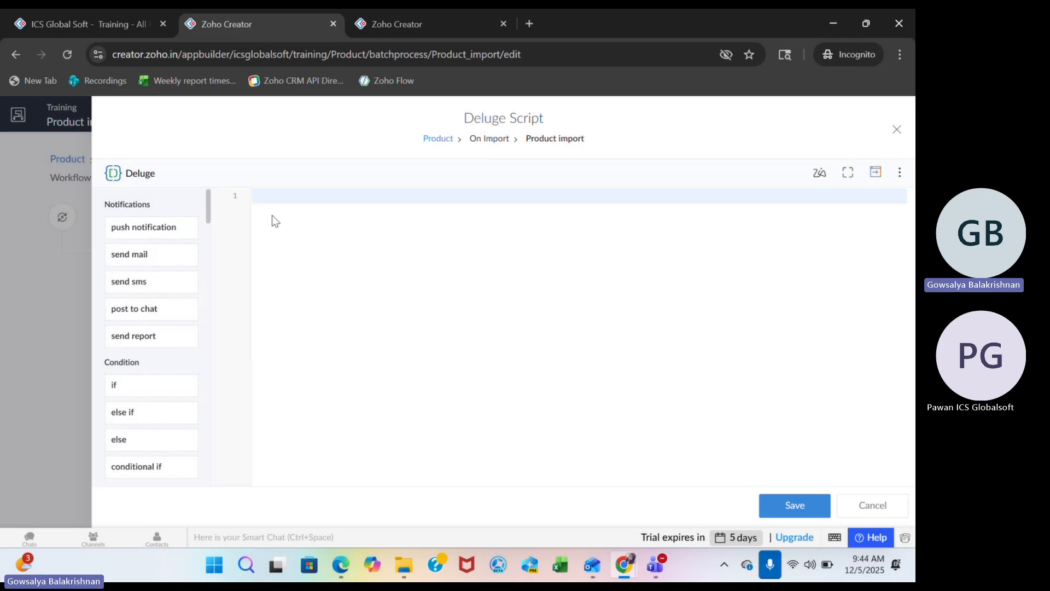
Write the script line "input.Inventory = 100;", save it, and finish editing the Product import workflow.
{"action": "type", "text": "input.Inventory"}
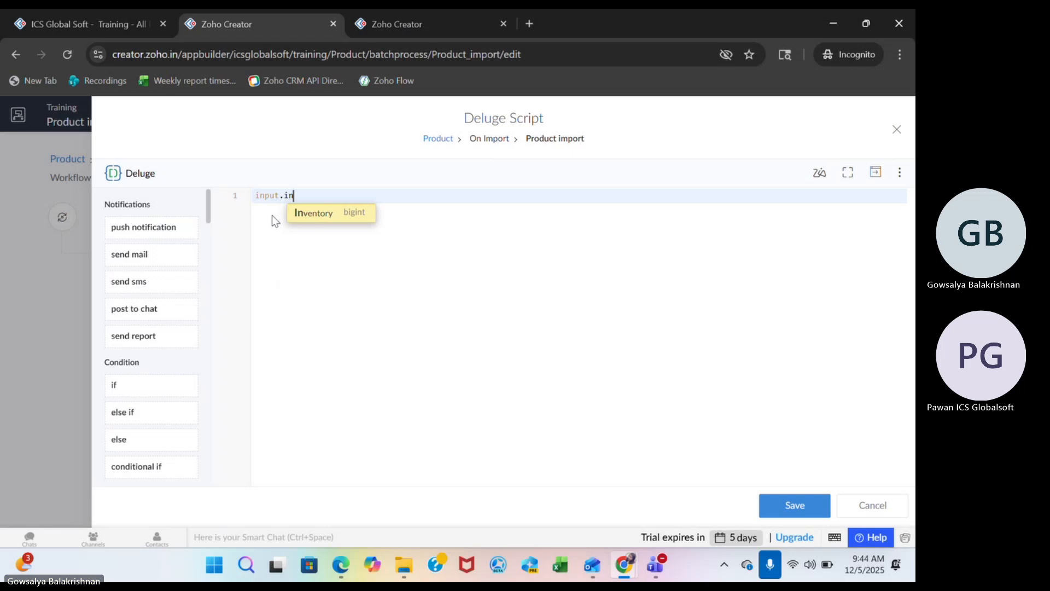
{"action": "key", "text": "Return"}
{"action": "type", "text": "= "}
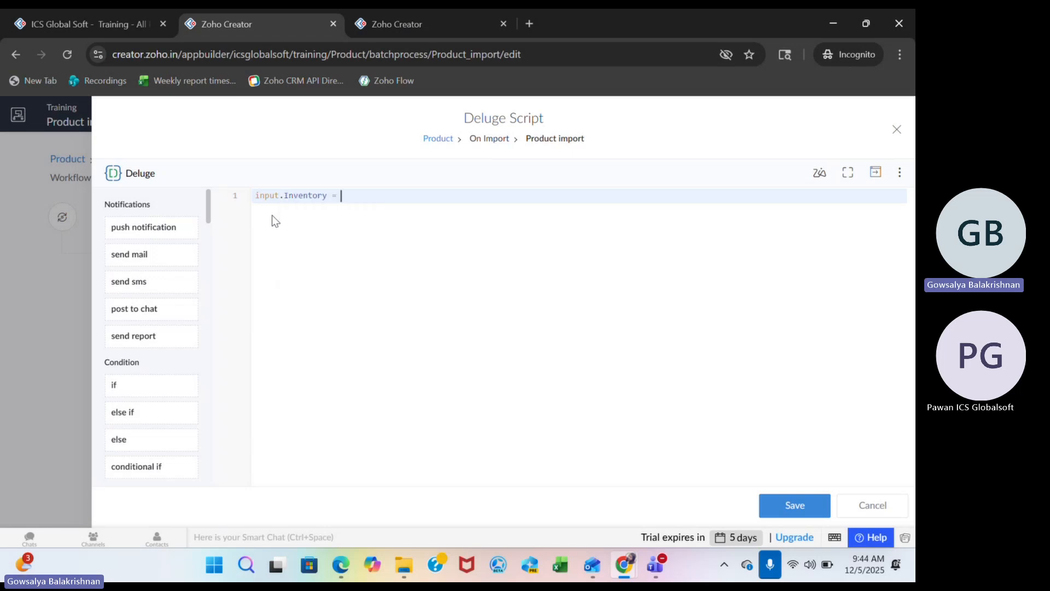
{"action": "type", "text": "100;"}
{"action": "key", "text": "ctrl+s"}
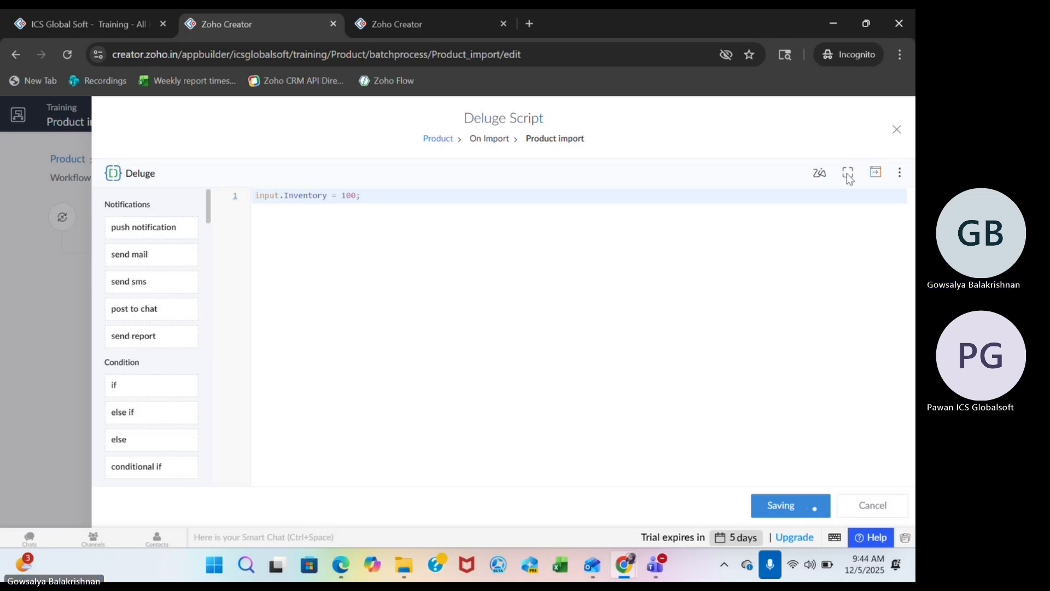
{"action": "left_click", "coordinate": [898, 132]}
{"action": "left_click", "coordinate": [883, 117]}
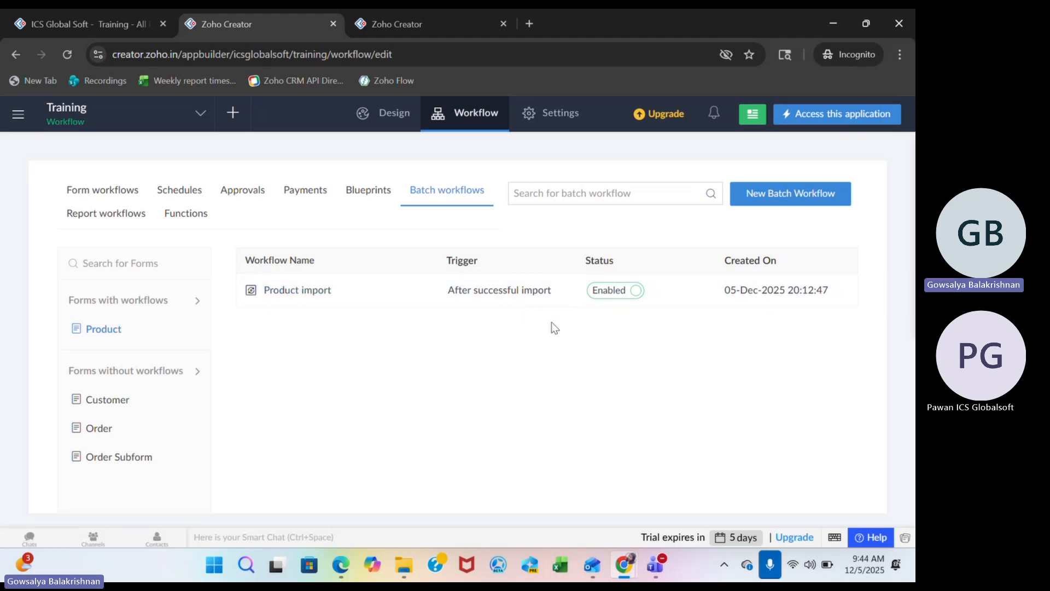
Check the All Products report, then reopen the Product import batch workflow and set its batch block size to 10 records.
{"action": "left_click", "coordinate": [80, 24]}
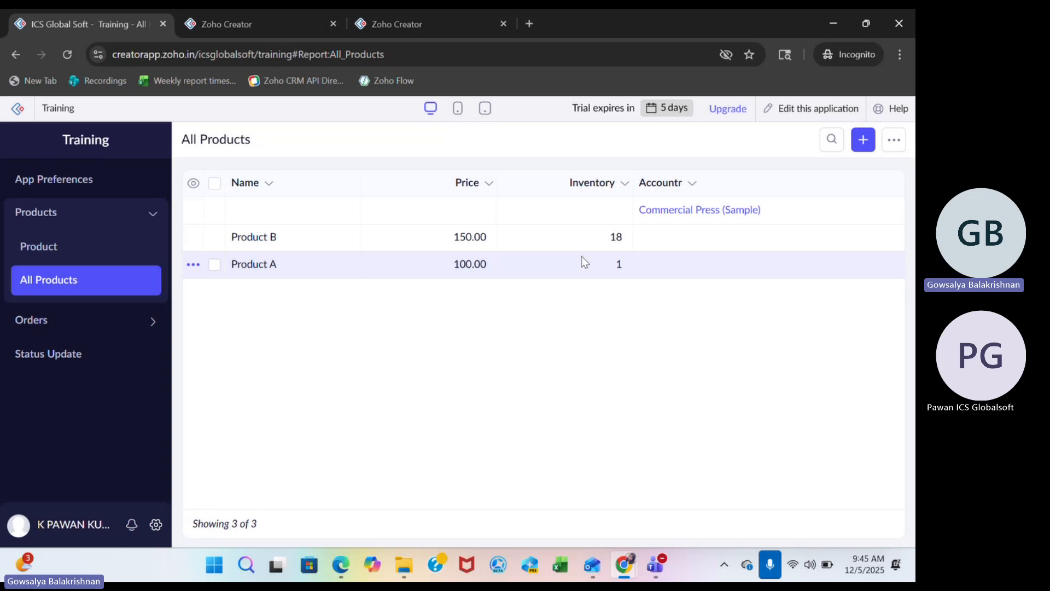
{"action": "left_click", "coordinate": [303, 33]}
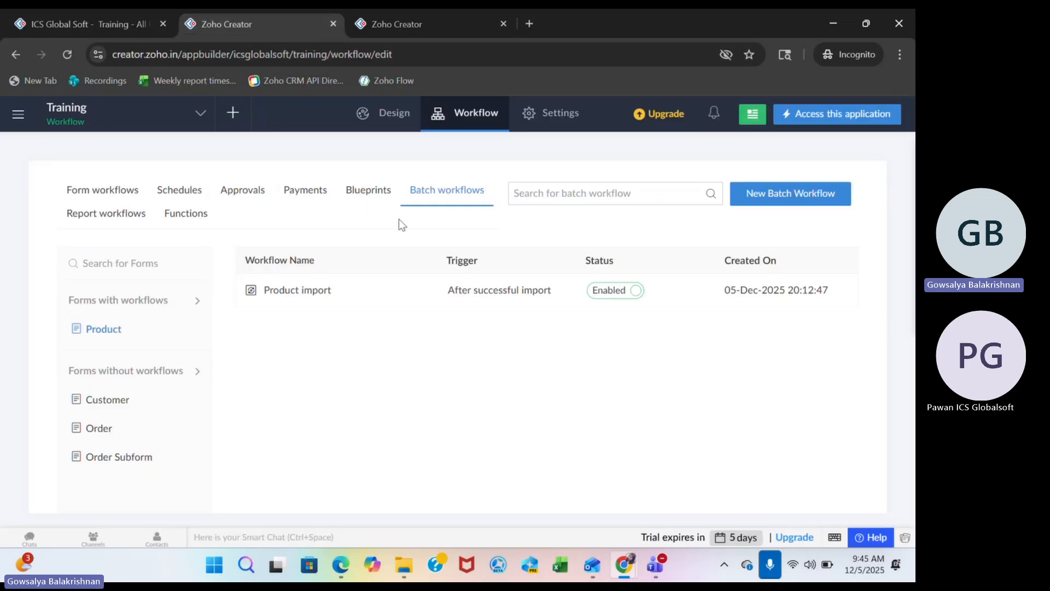
{"action": "left_click", "coordinate": [303, 295]}
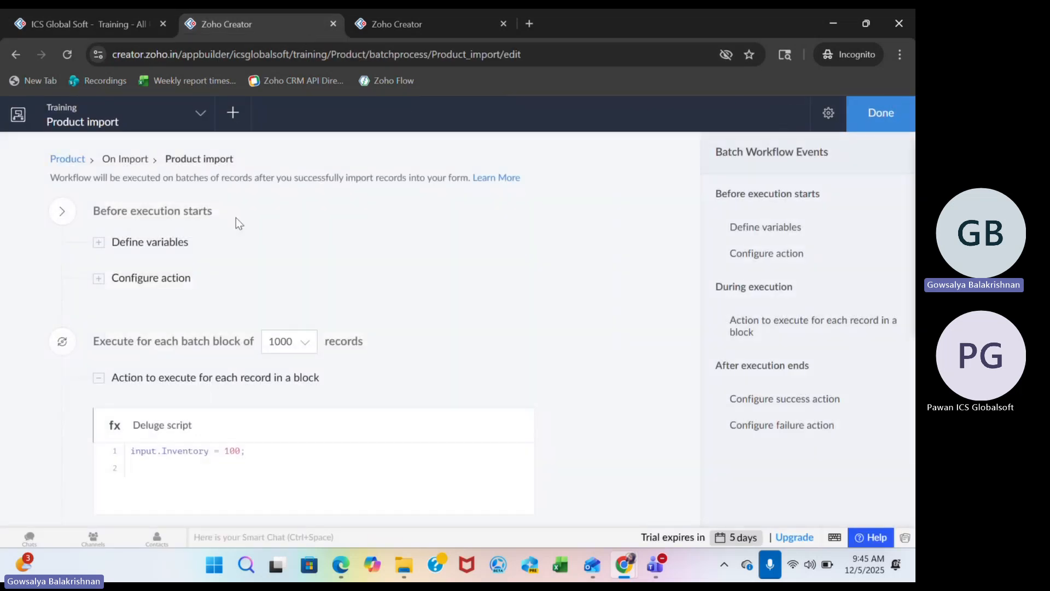
{"action": "left_click", "coordinate": [306, 341]}
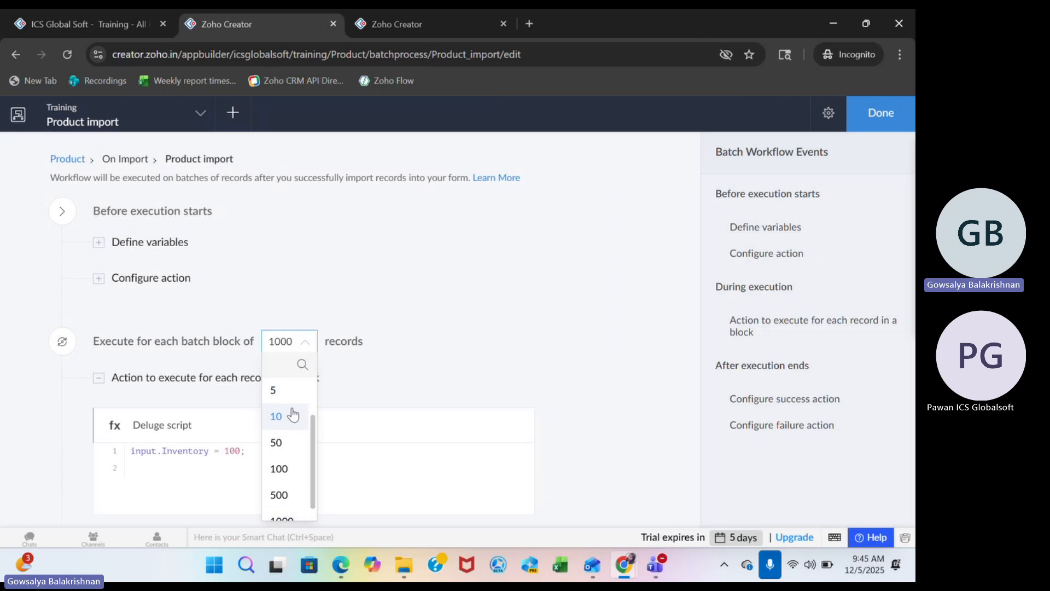
{"action": "left_click", "coordinate": [290, 413]}
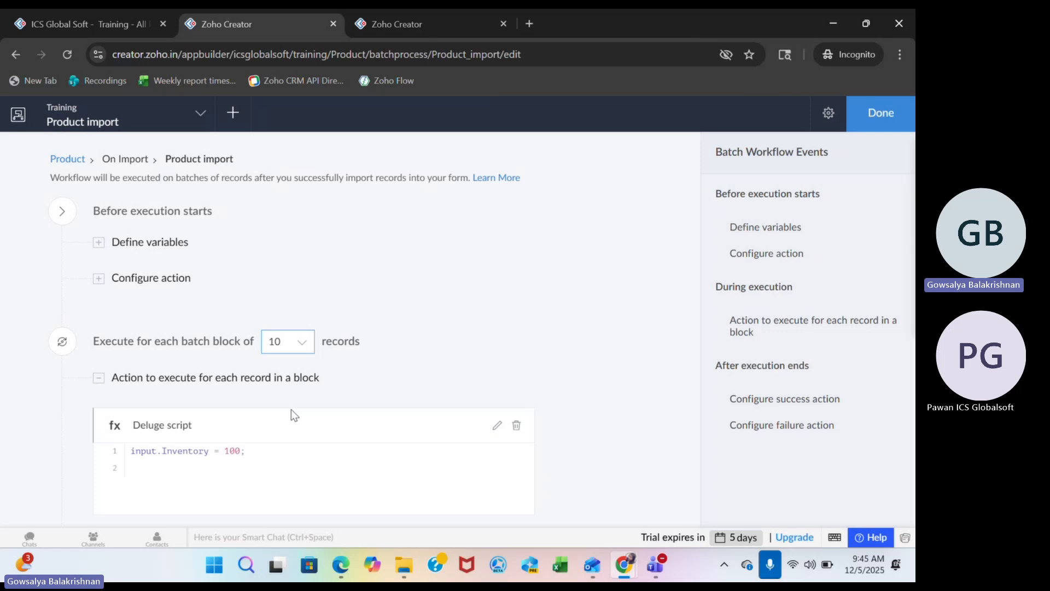
Start a data import from the All Products report.
{"action": "left_click", "coordinate": [102, 25]}
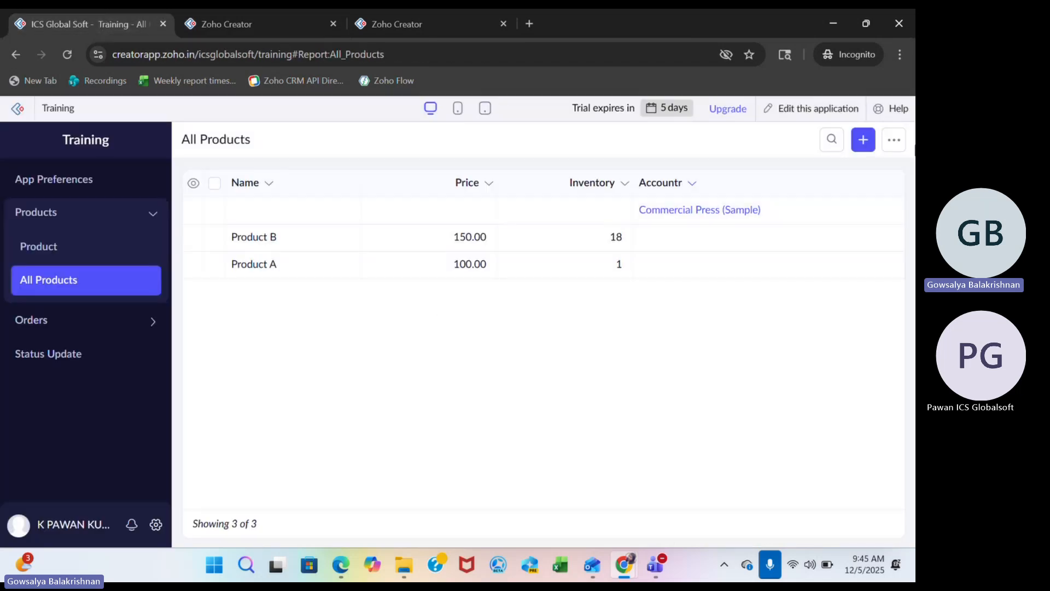
{"action": "left_click", "coordinate": [894, 140]}
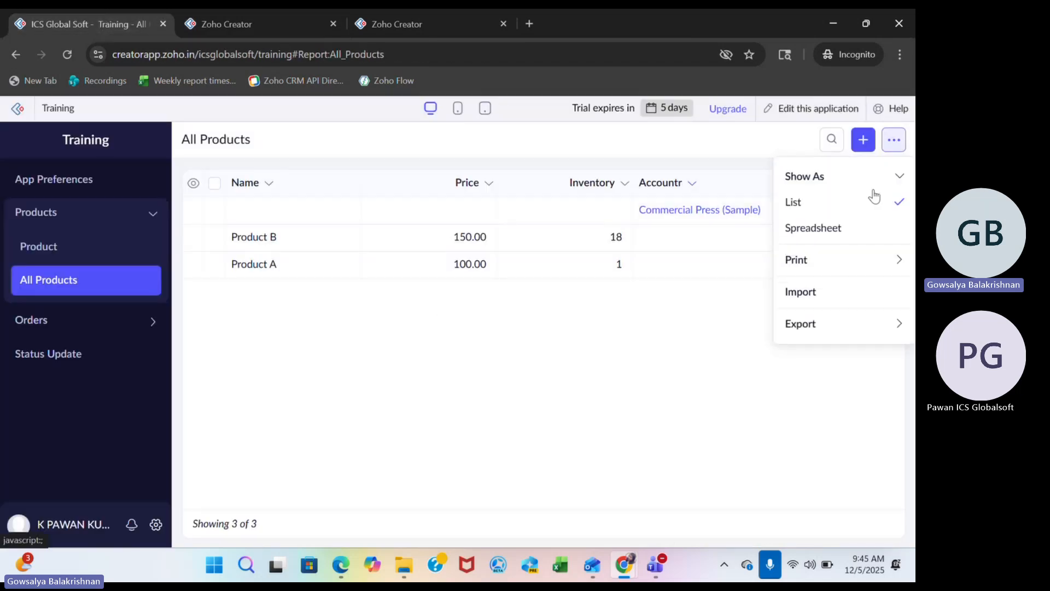
{"action": "left_click", "coordinate": [826, 302]}
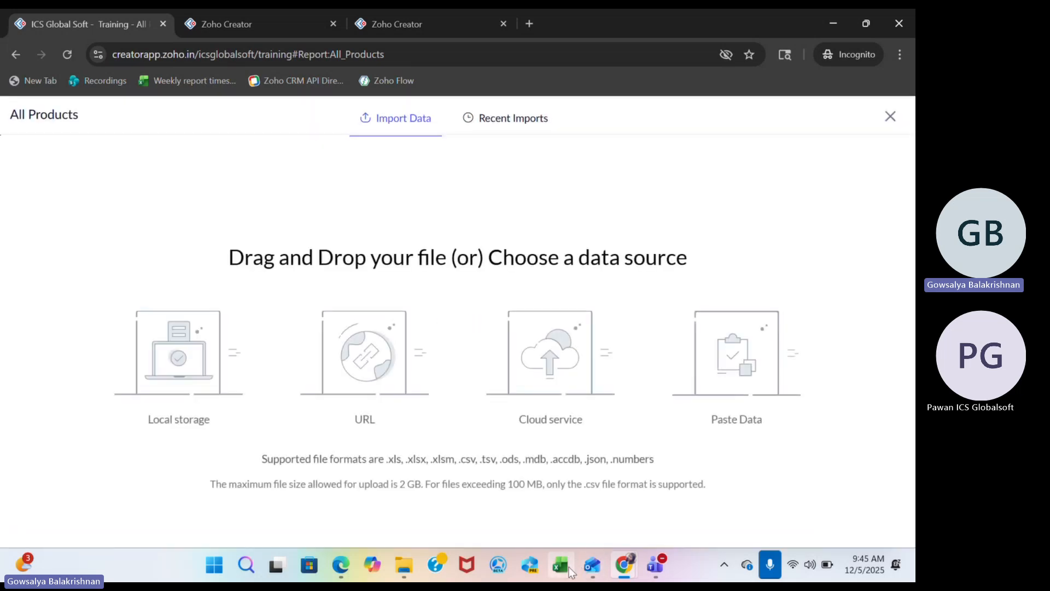
Try to create a blank workbook in Excel, close Excel, and return to the All Products import page in Zoho Creator.
{"action": "mouse_move", "coordinate": [624, 568]}
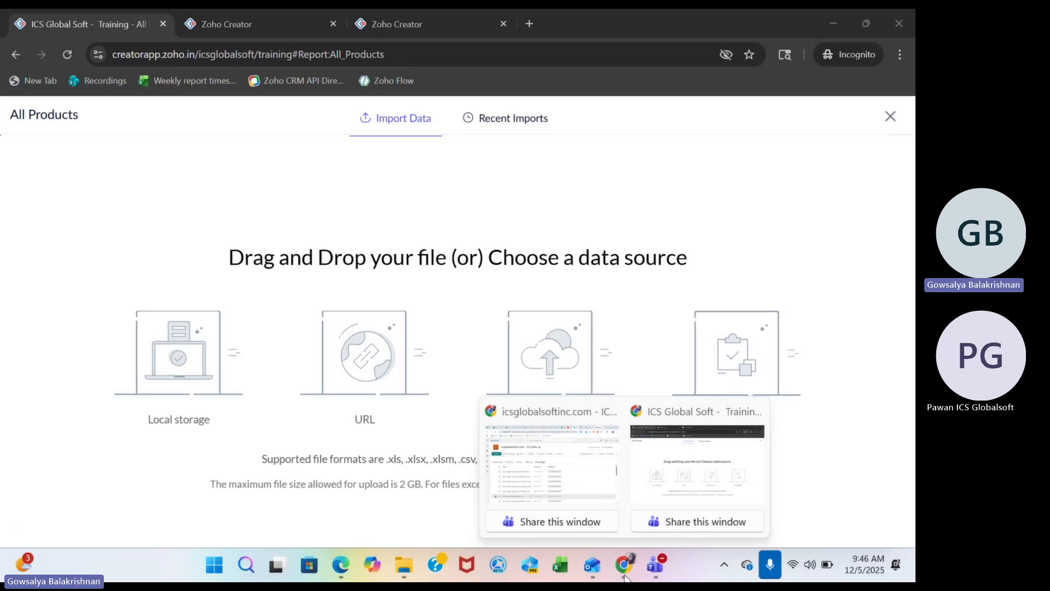
{"action": "left_click", "coordinate": [548, 444]}
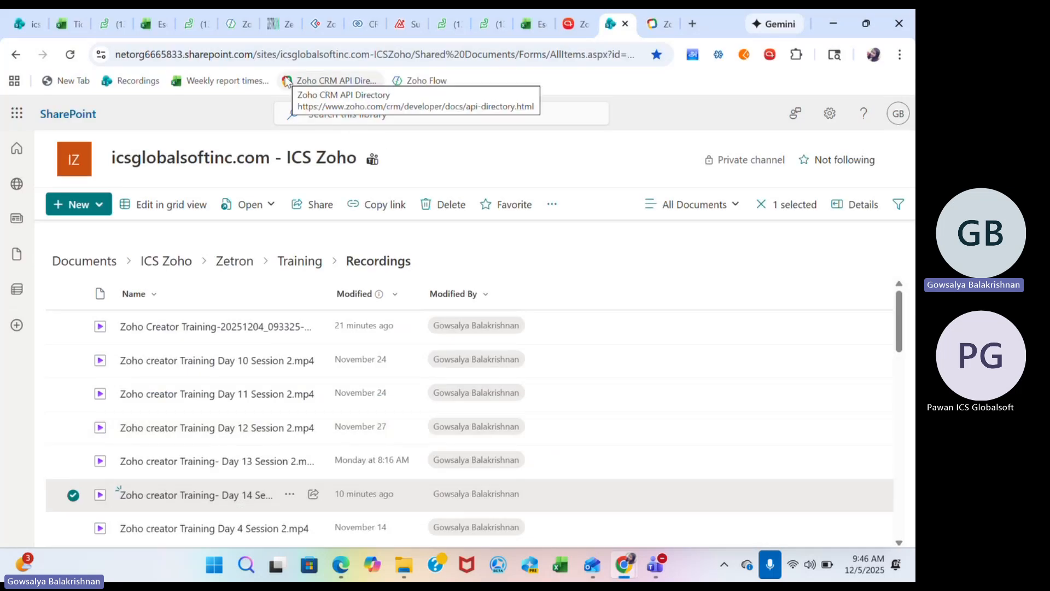
{"action": "mouse_move", "coordinate": [497, 330]}
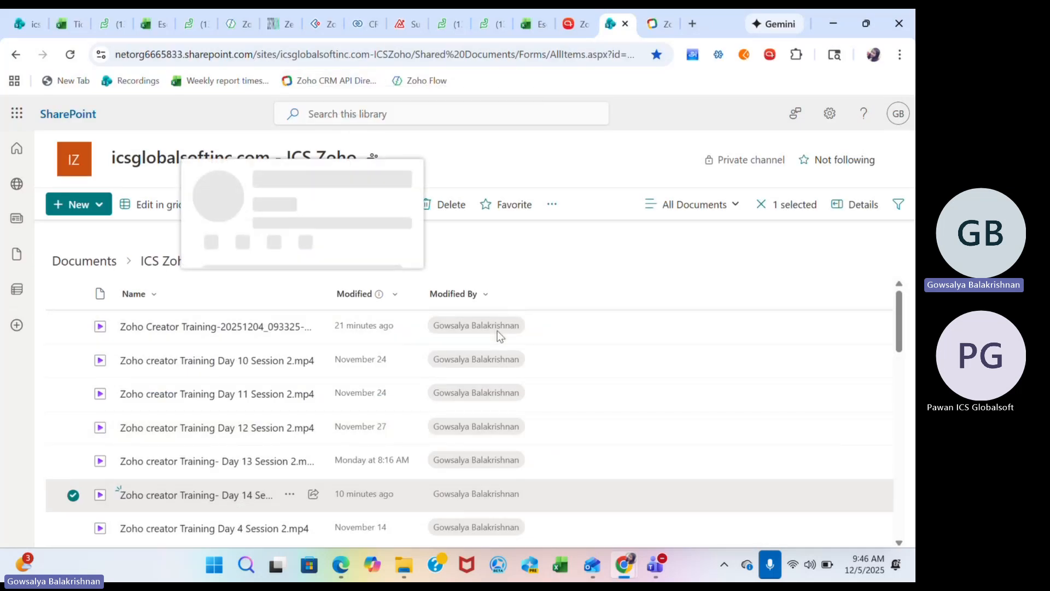
{"action": "key", "text": "Escape"}
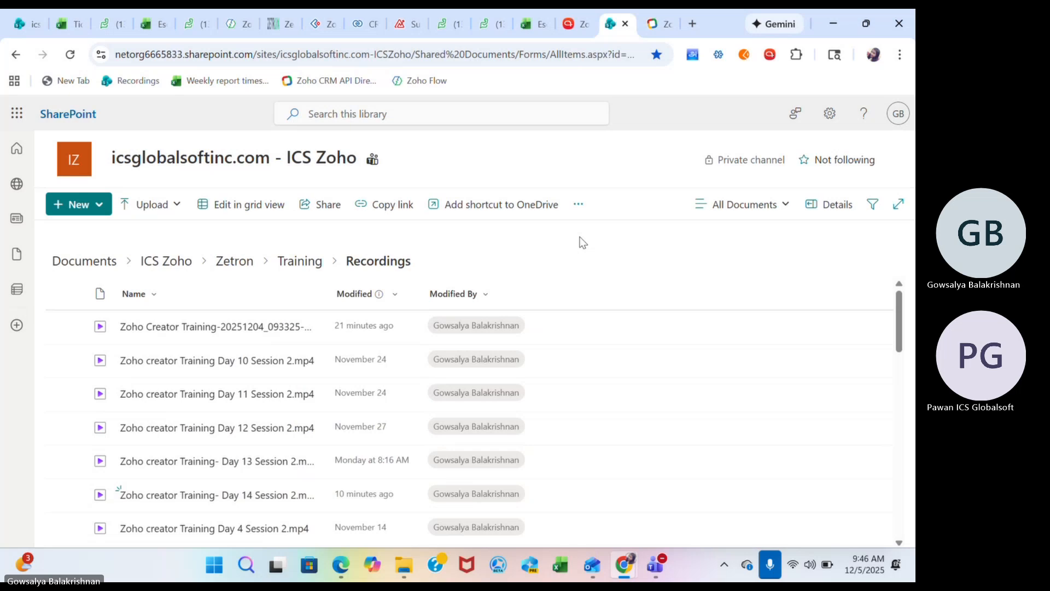
{"action": "left_click", "coordinate": [192, 26]}
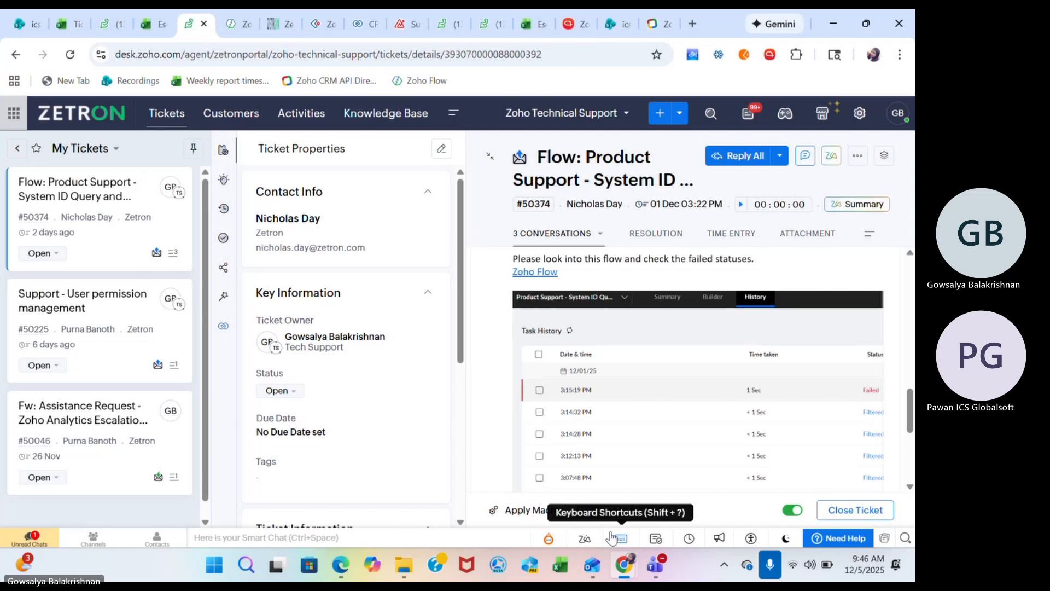
{"action": "left_click", "coordinate": [567, 570]}
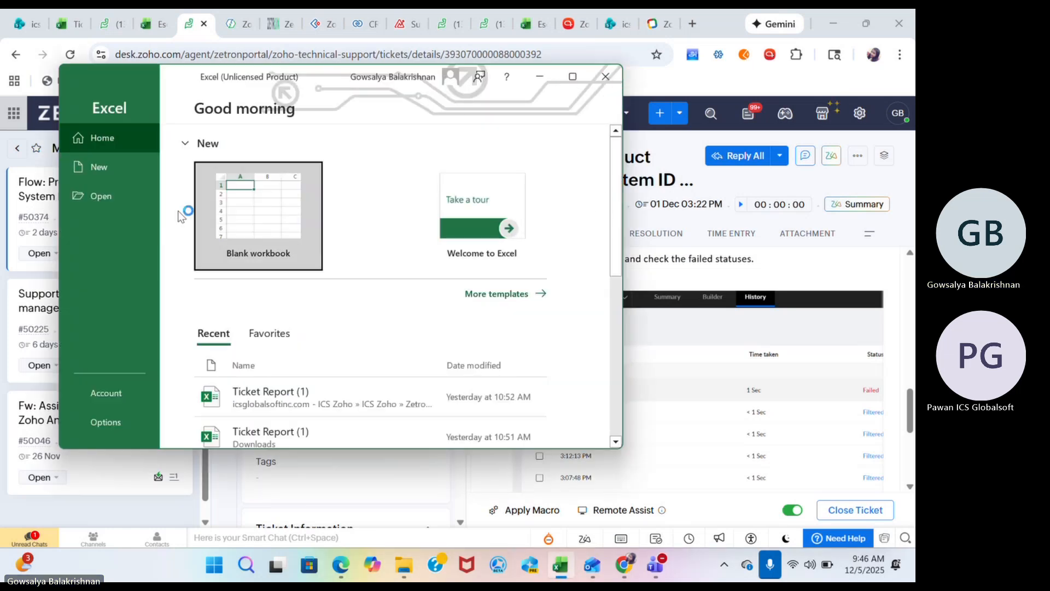
{"action": "left_click", "coordinate": [275, 267]}
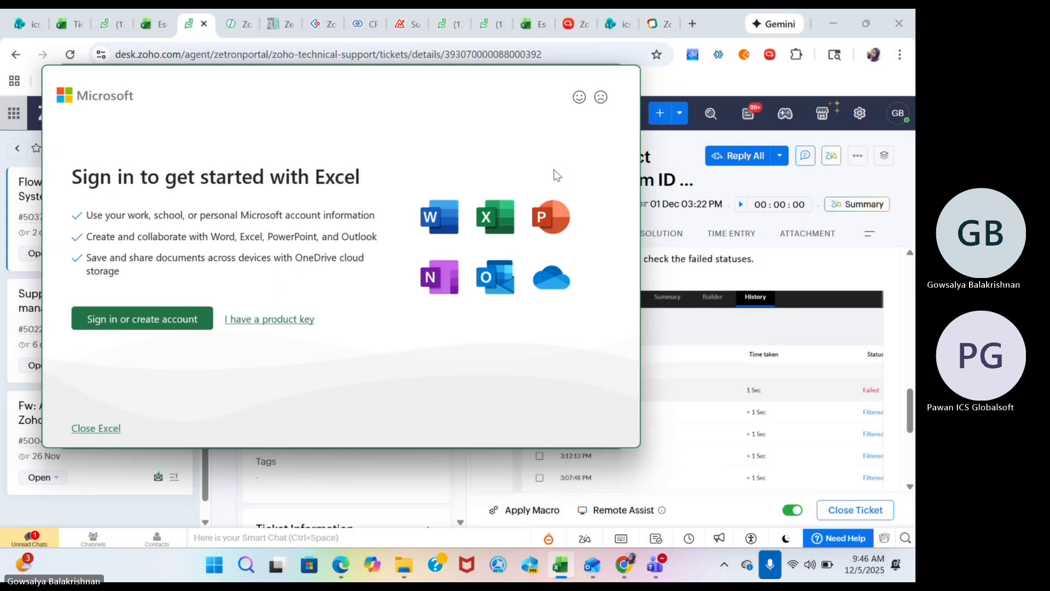
{"action": "left_click", "coordinate": [94, 428]}
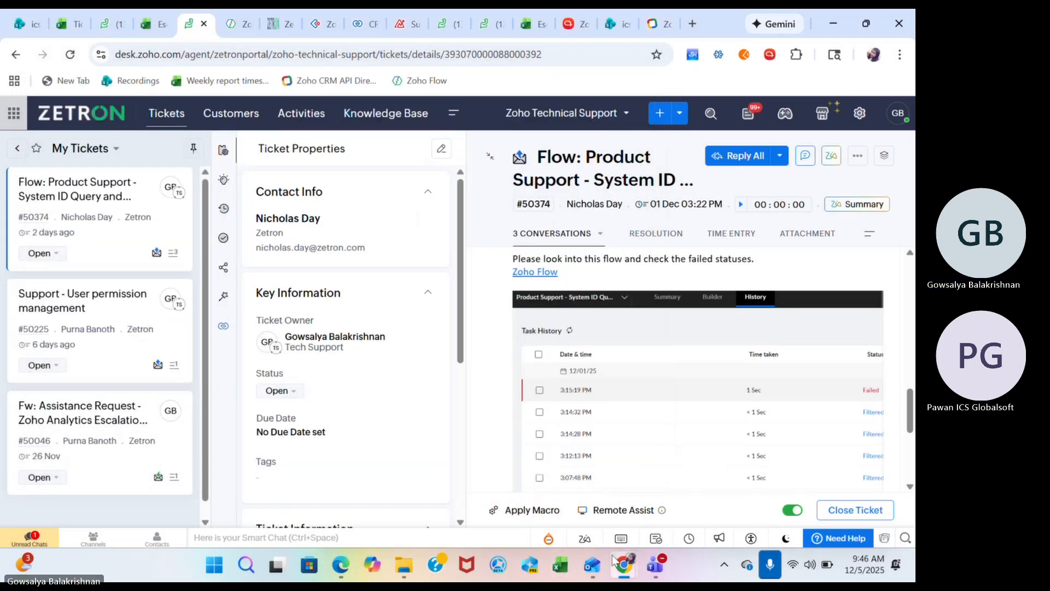
{"action": "mouse_move", "coordinate": [623, 564]}
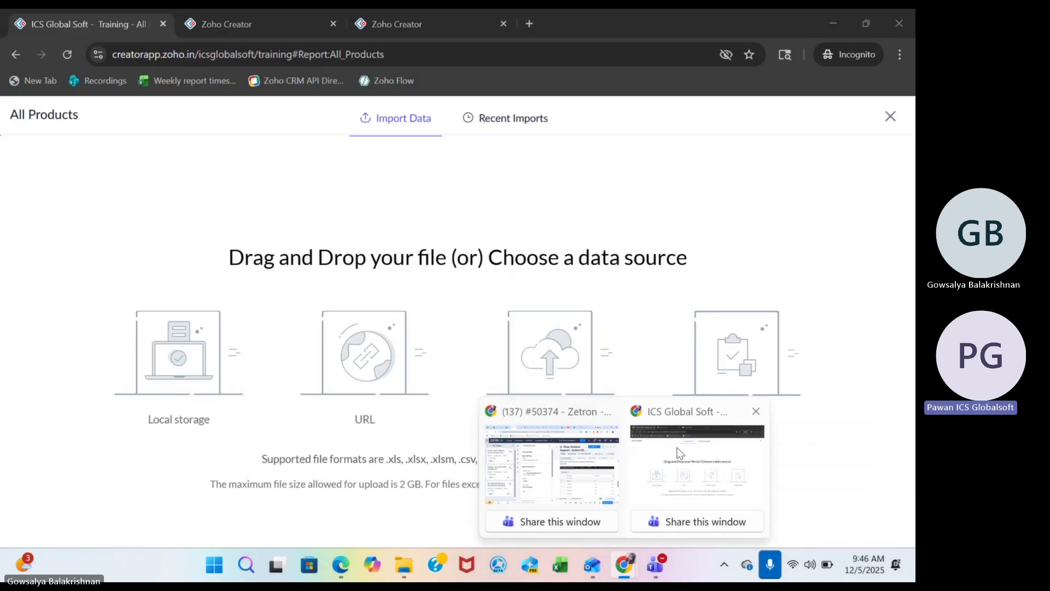
{"action": "left_click", "coordinate": [680, 453]}
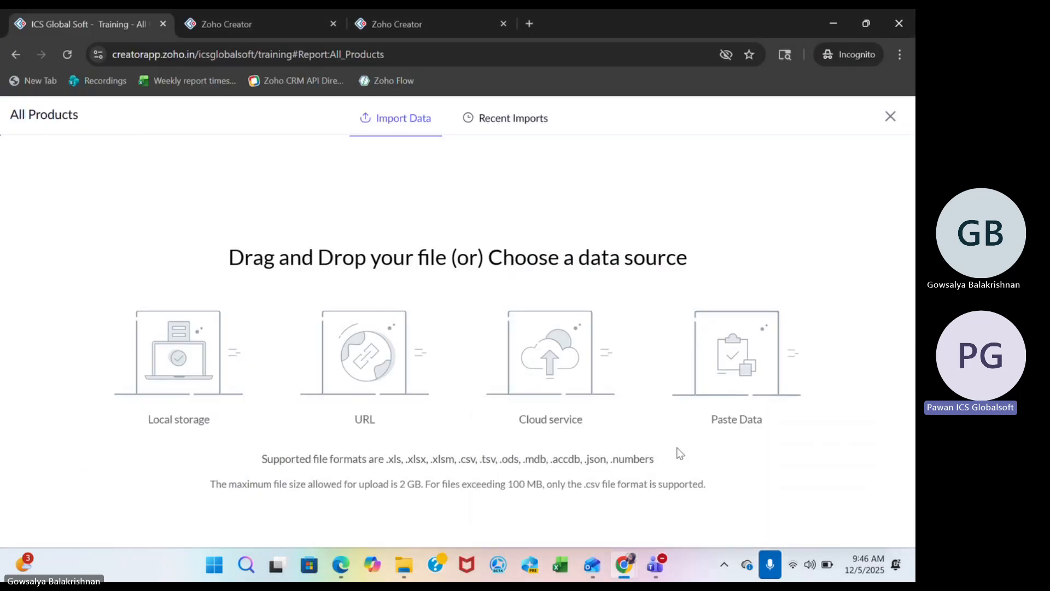
Browse local storage for a file to import, cancel the selection, and close the All Products import page.
{"action": "left_click", "coordinate": [177, 376]}
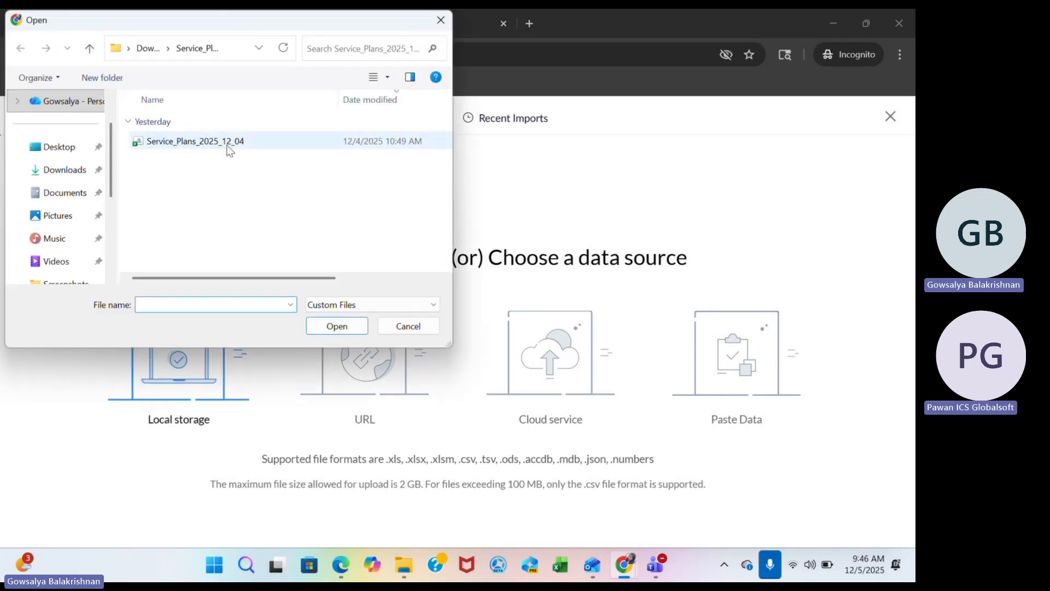
{"action": "left_click", "coordinate": [409, 326]}
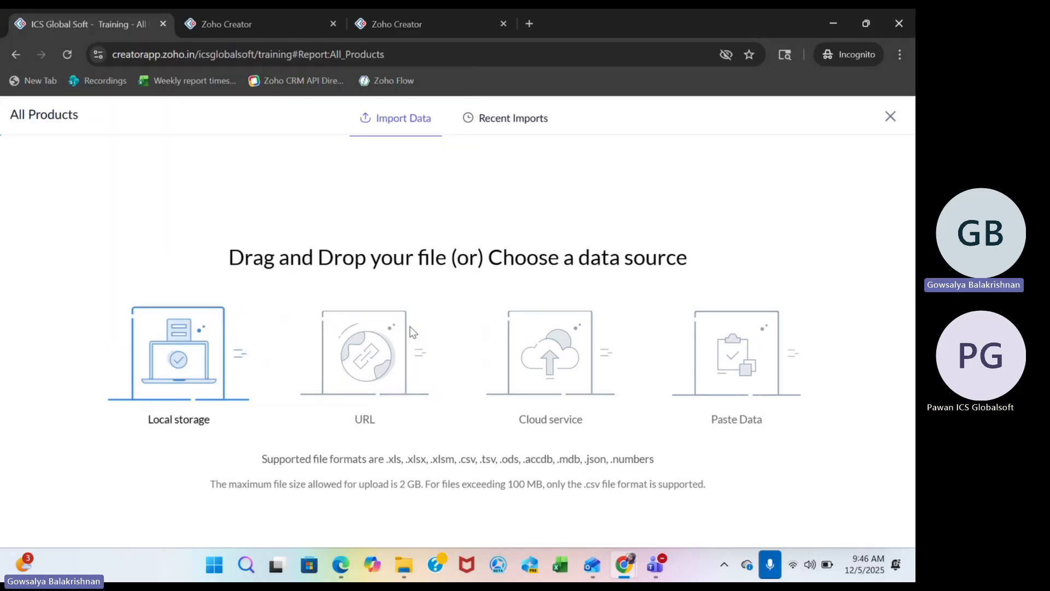
{"action": "left_click", "coordinate": [891, 115]}
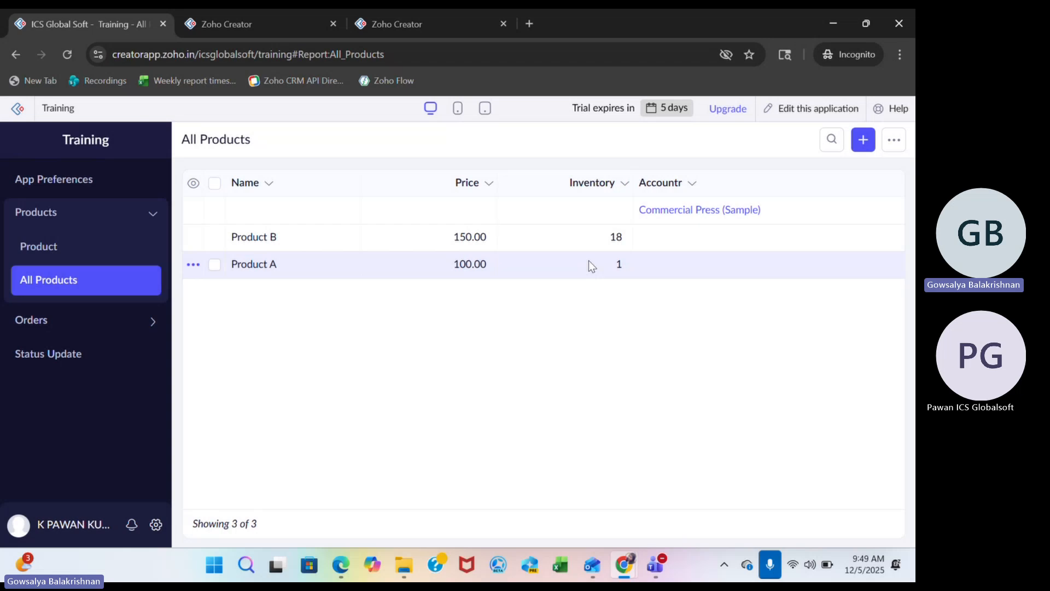
Review the batch block size options, keep 10 records, and finish editing the Product import workflow.
{"action": "left_click", "coordinate": [281, 19]}
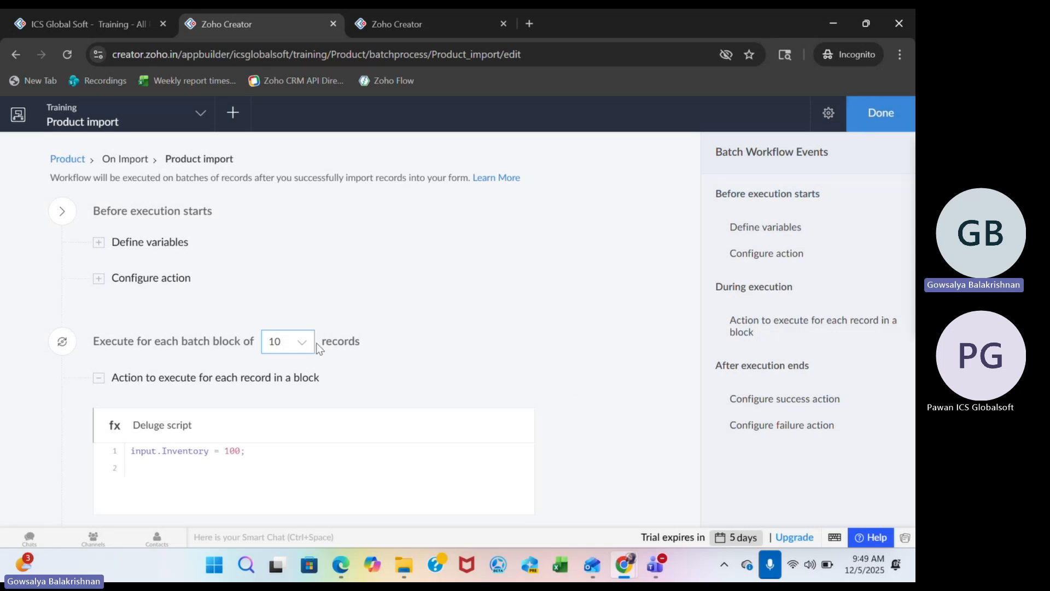
{"action": "left_click", "coordinate": [296, 343]}
{"action": "scroll", "coordinate": [282, 468], "scroll_direction": "down", "scroll_amount": 2}
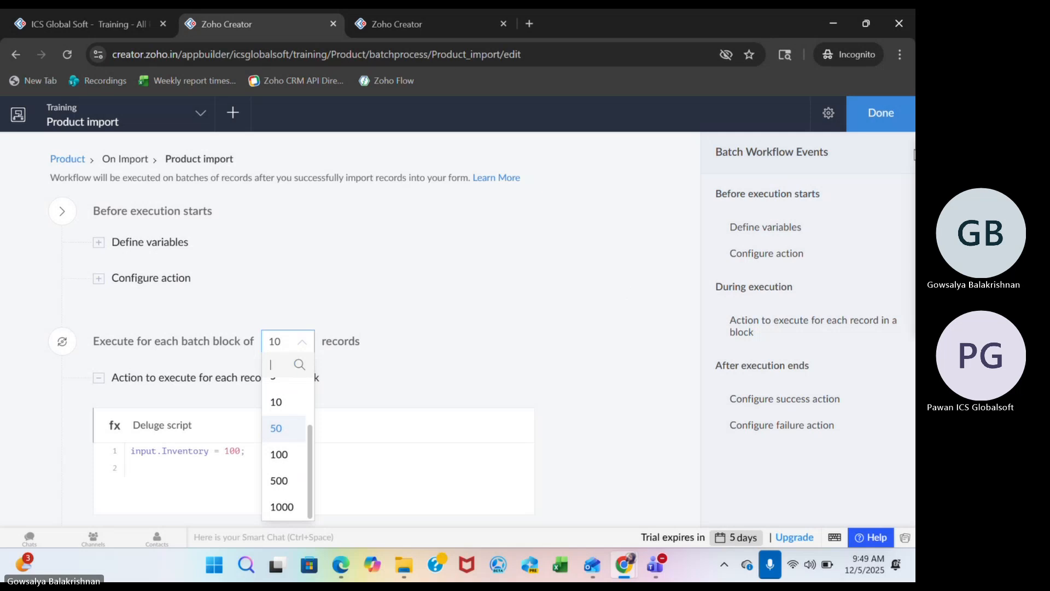
{"action": "left_click", "coordinate": [882, 108]}
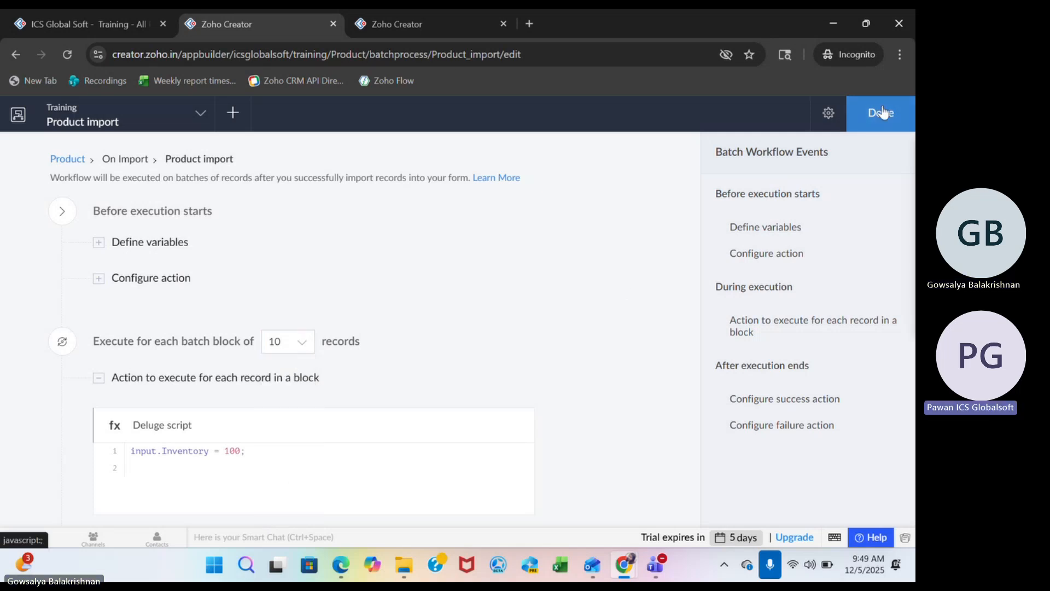
{"action": "left_click", "coordinate": [882, 109]}
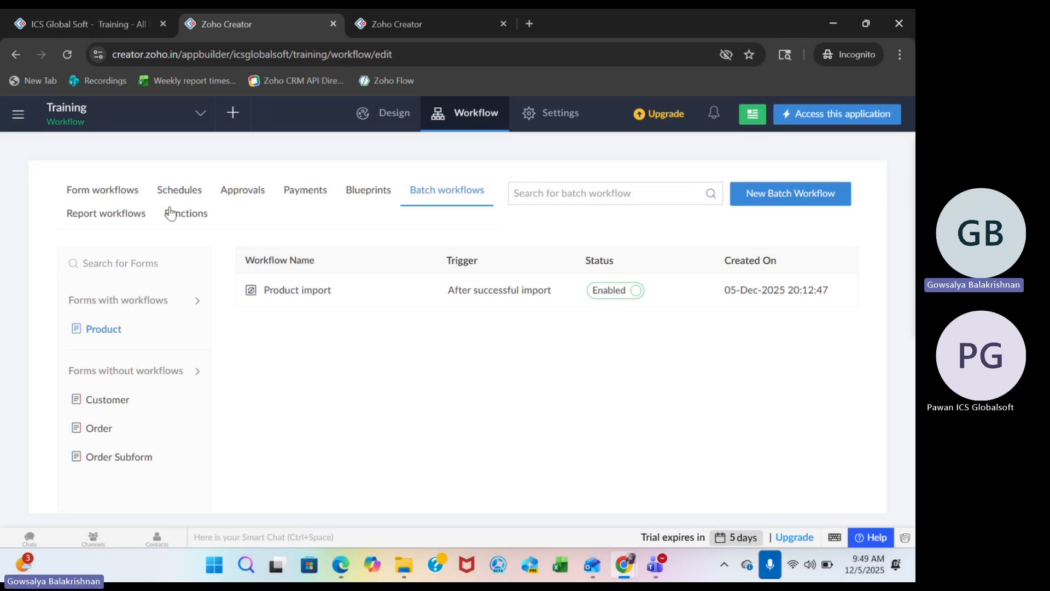
View the report workflows, and allow the application payment gateway access from the payment workflows.
{"action": "left_click", "coordinate": [96, 216]}
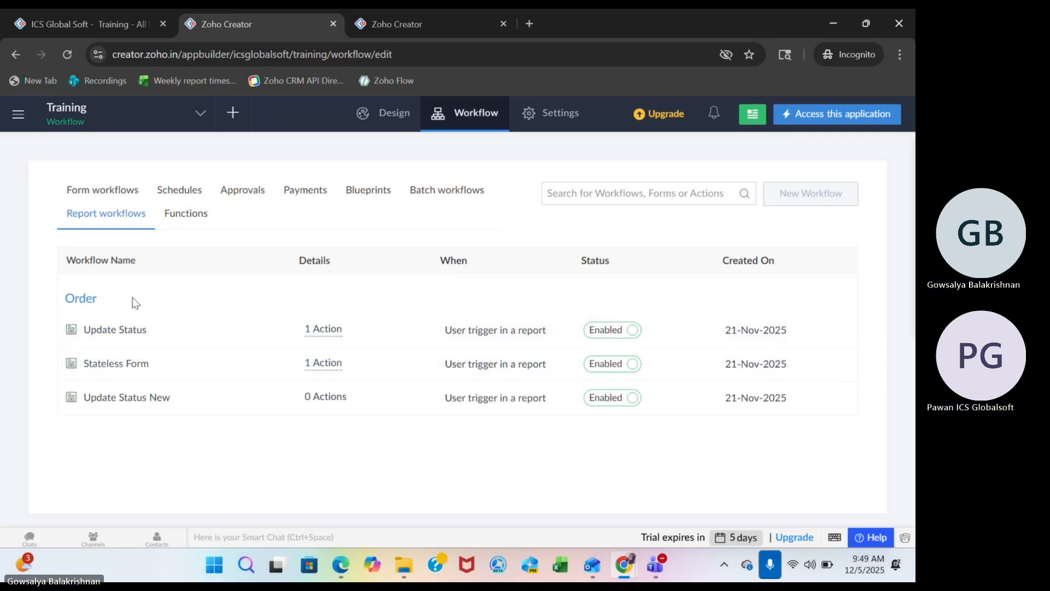
{"action": "left_click", "coordinate": [304, 192]}
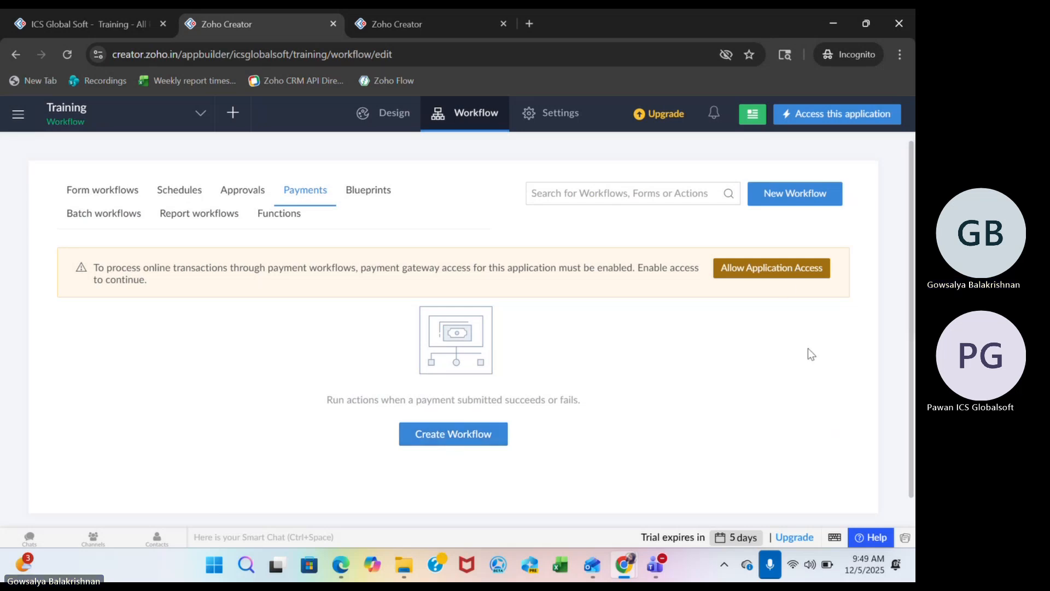
{"action": "left_click", "coordinate": [773, 264]}
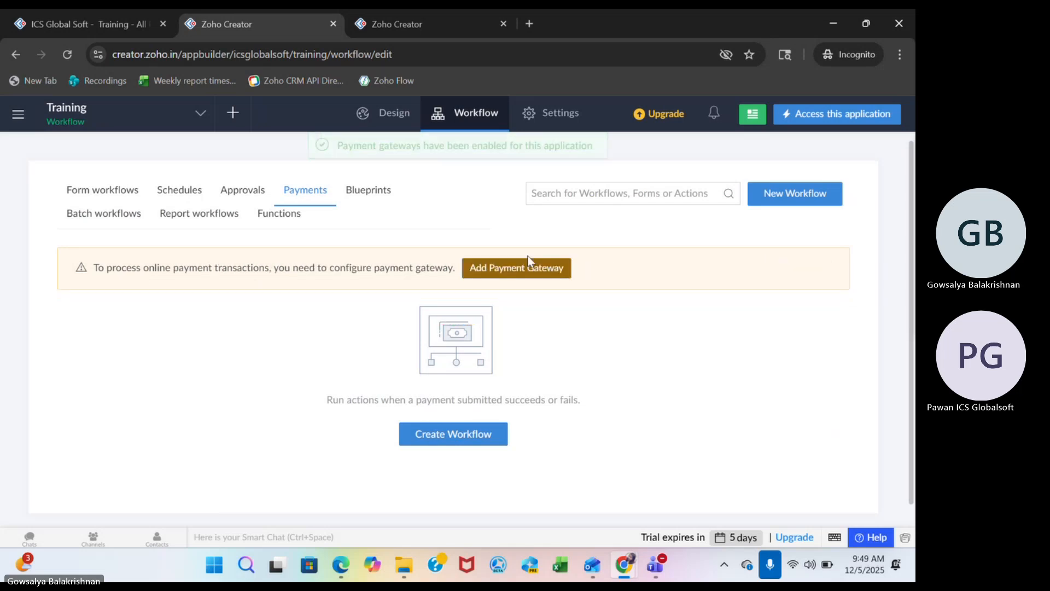
Try to add Stripe as the payment gateway, and abandon its authorization.
{"action": "left_click", "coordinate": [514, 271]}
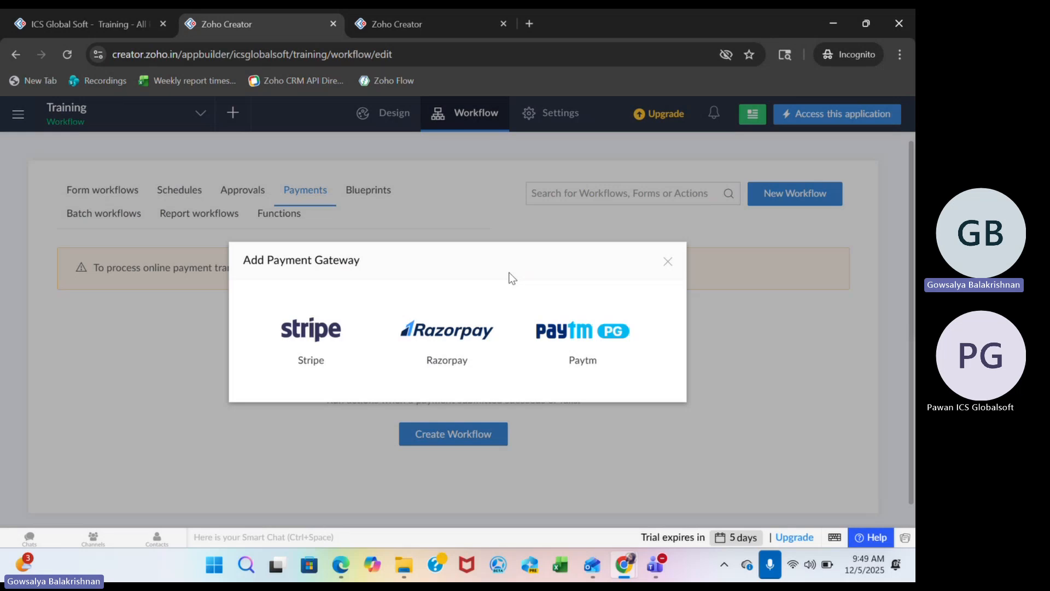
{"action": "left_click", "coordinate": [300, 340]}
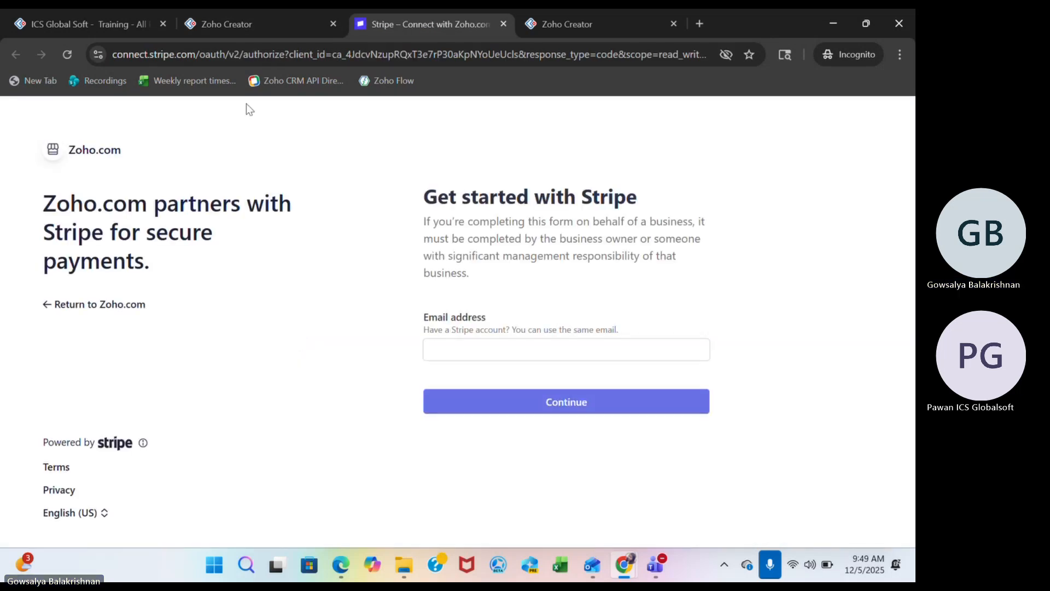
{"action": "left_click", "coordinate": [224, 31]}
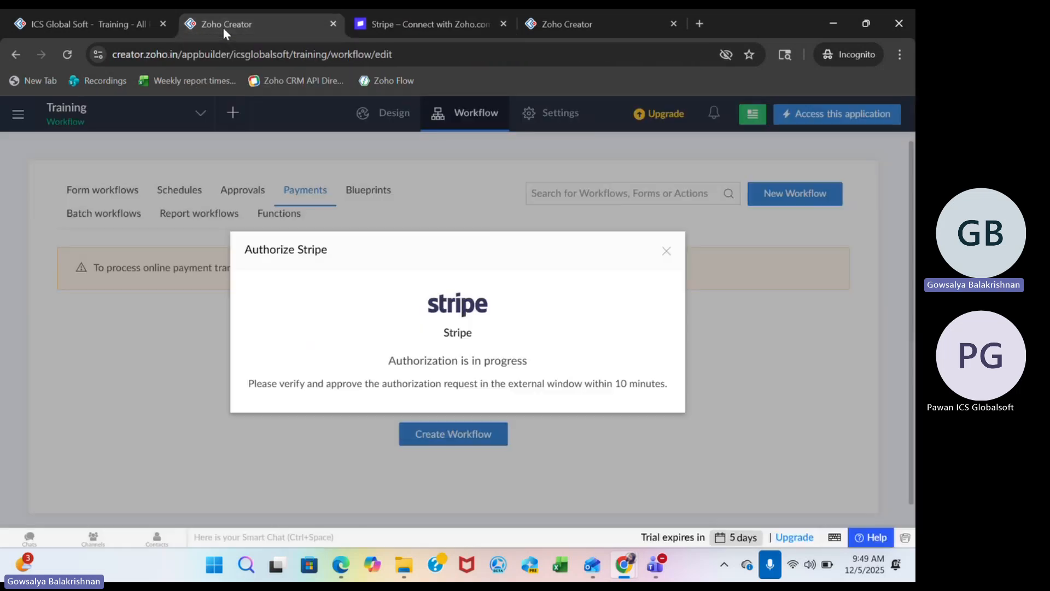
{"action": "left_click", "coordinate": [666, 254]}
Open the Paytm payment gateway authorization to view its required credentials, and cancel it.
{"action": "left_click", "coordinate": [546, 267]}
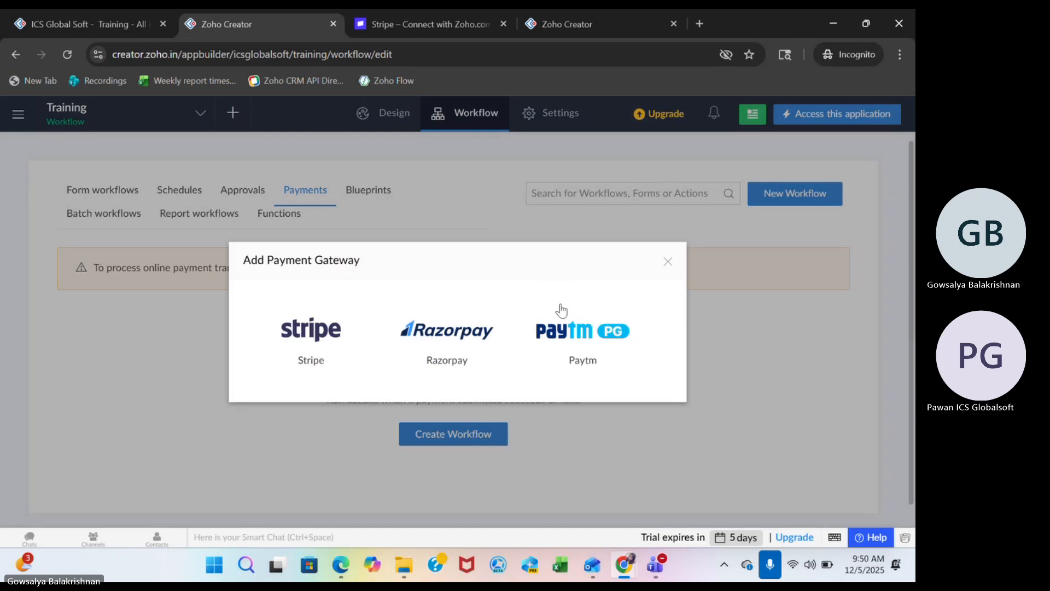
{"action": "left_click", "coordinate": [564, 320]}
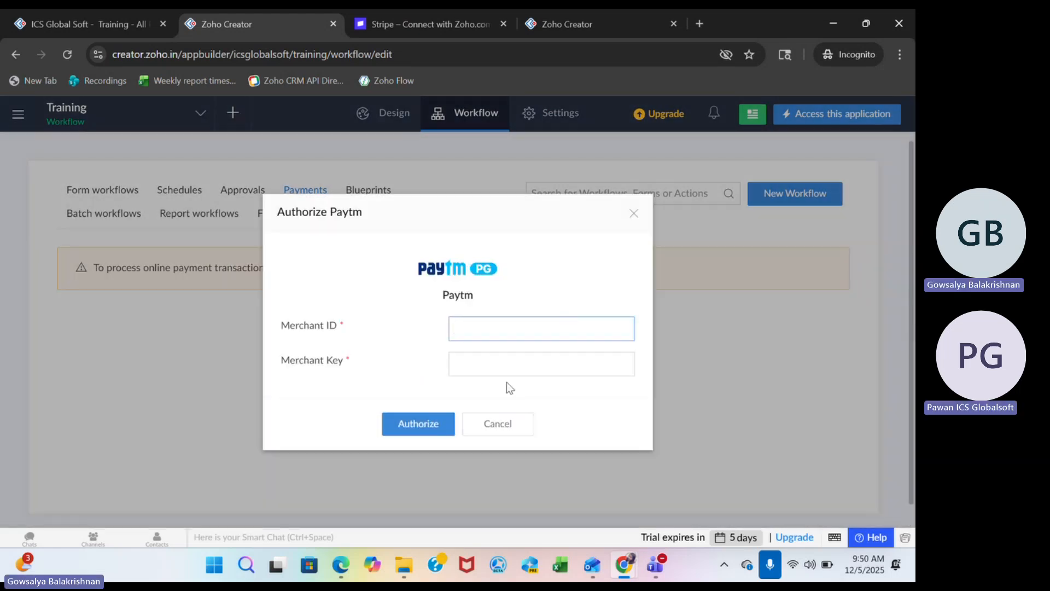
{"action": "left_click", "coordinate": [510, 425]}
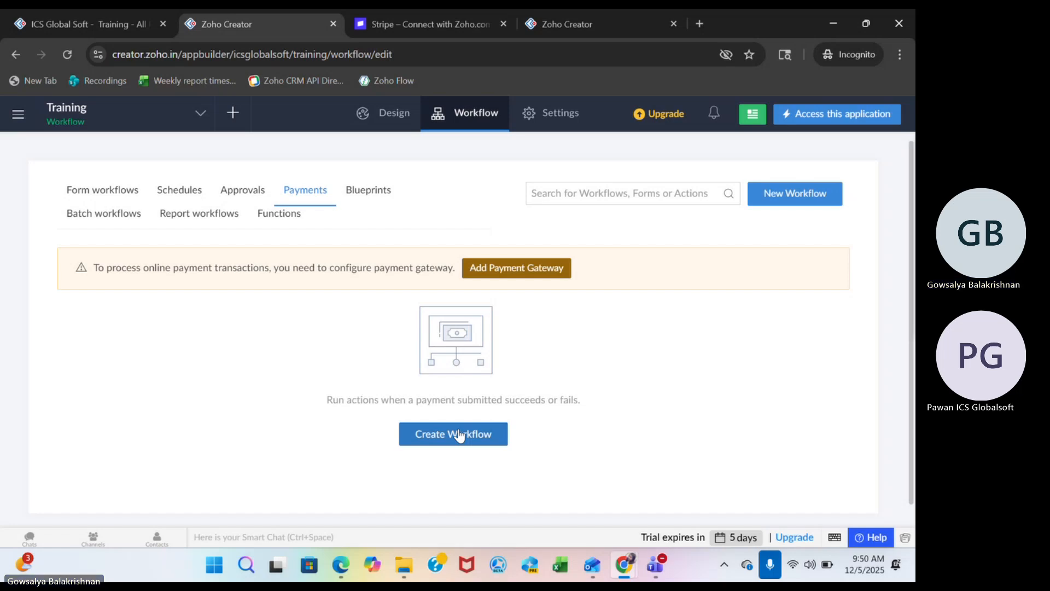
Create an approval workflow named Approval for the Order form that always runs on record addition.
{"action": "left_click", "coordinate": [236, 198]}
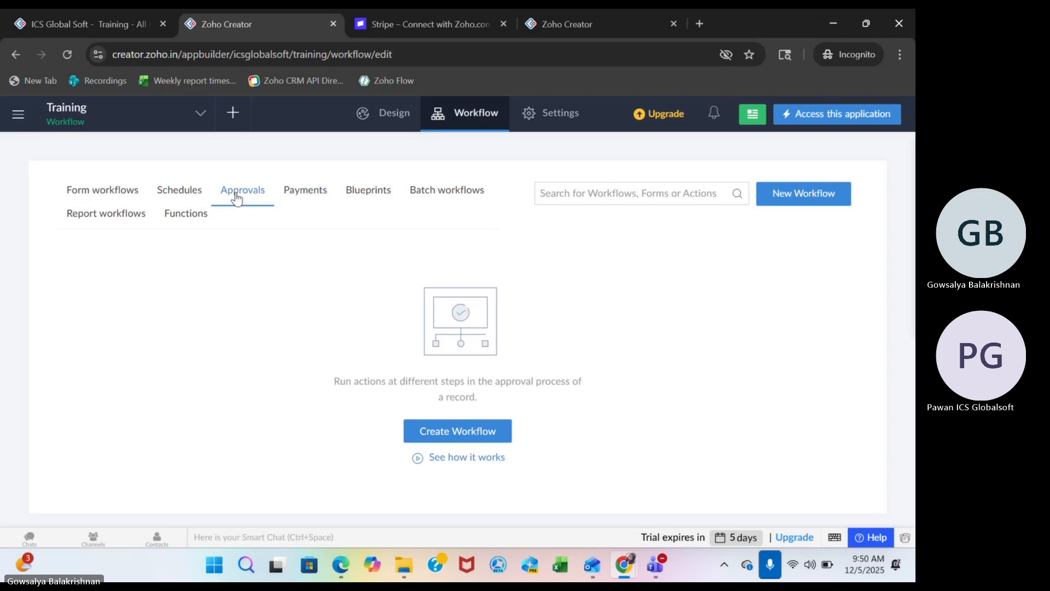
{"action": "left_click", "coordinate": [470, 435]}
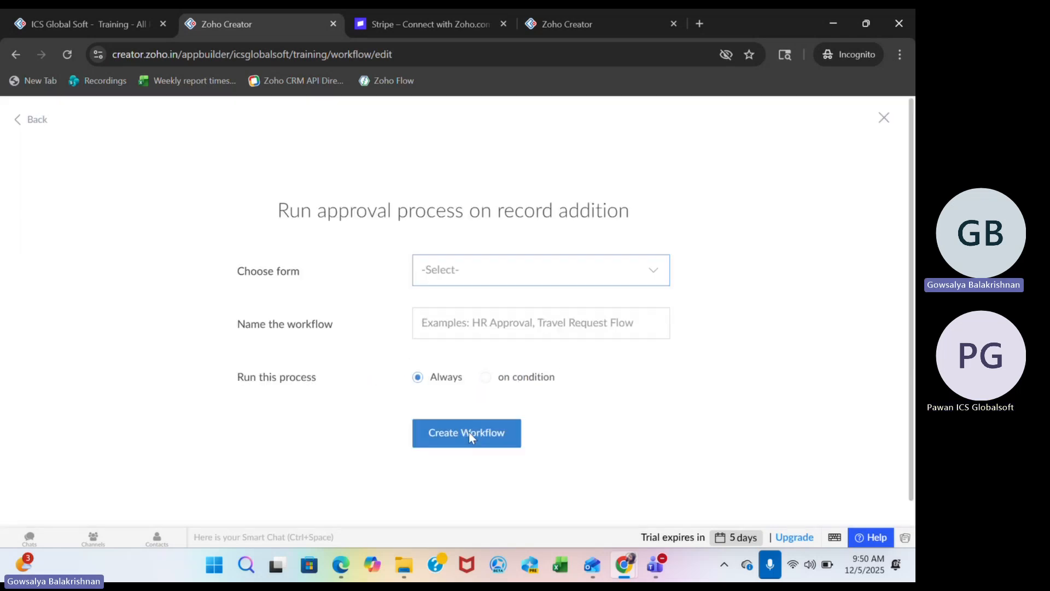
{"action": "left_click", "coordinate": [452, 277]}
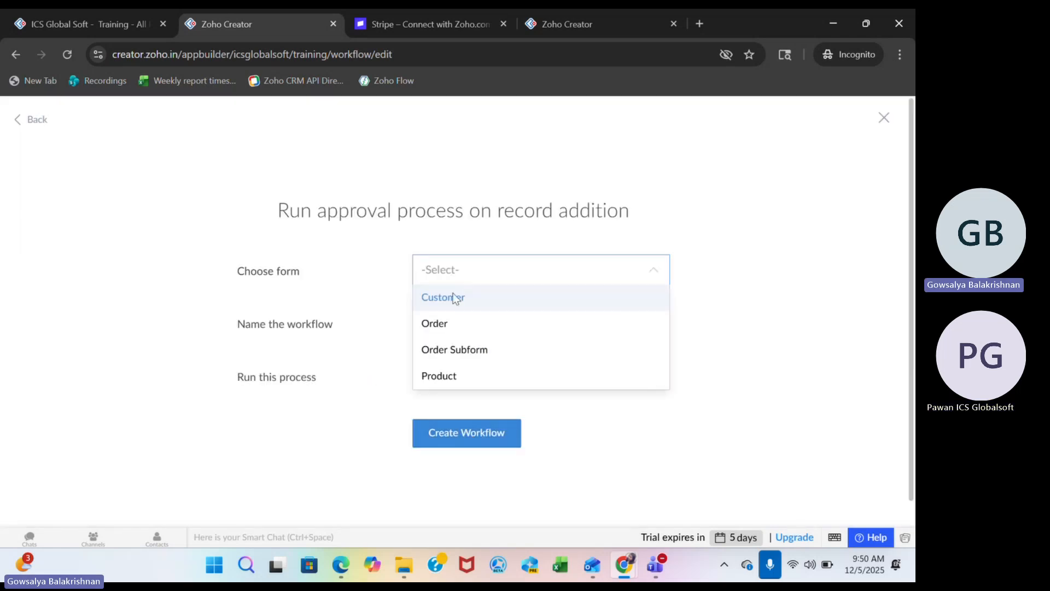
{"action": "left_click", "coordinate": [440, 323]}
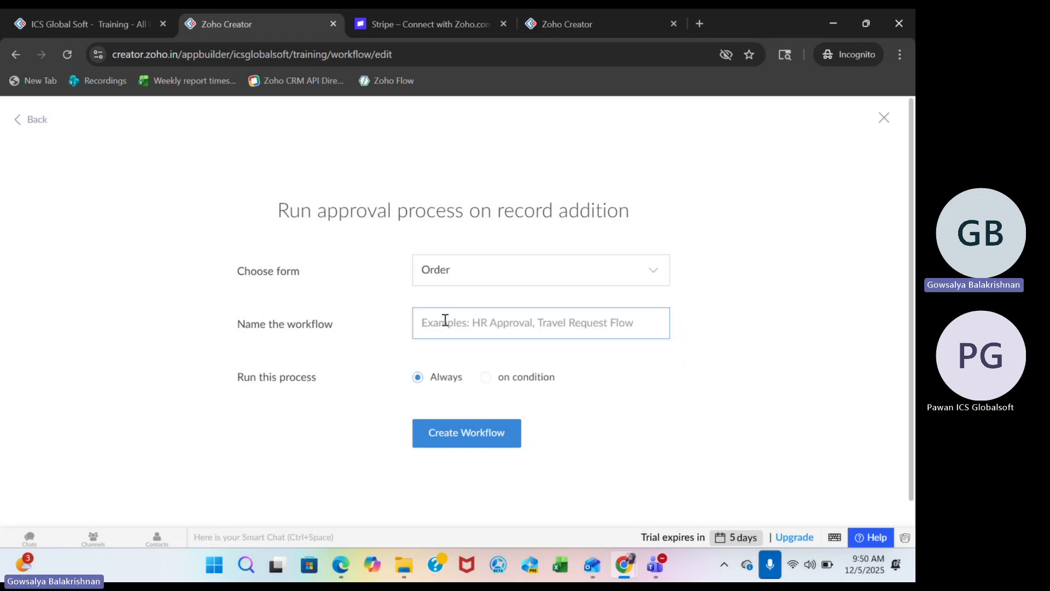
{"action": "type", "text": "Appr"}
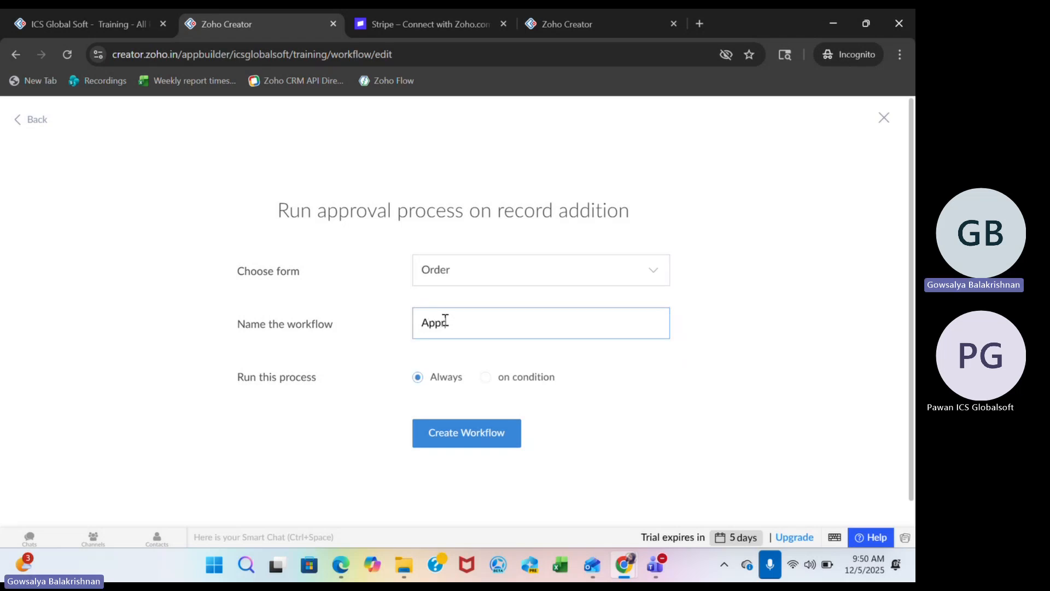
{"action": "type", "text": "oval"}
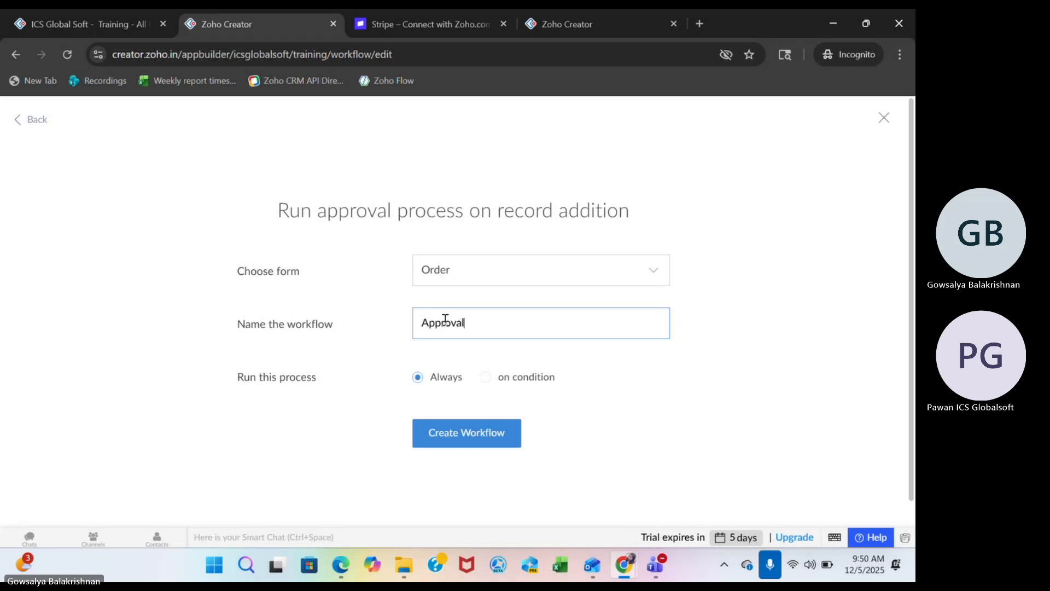
{"action": "left_click", "coordinate": [453, 442]}
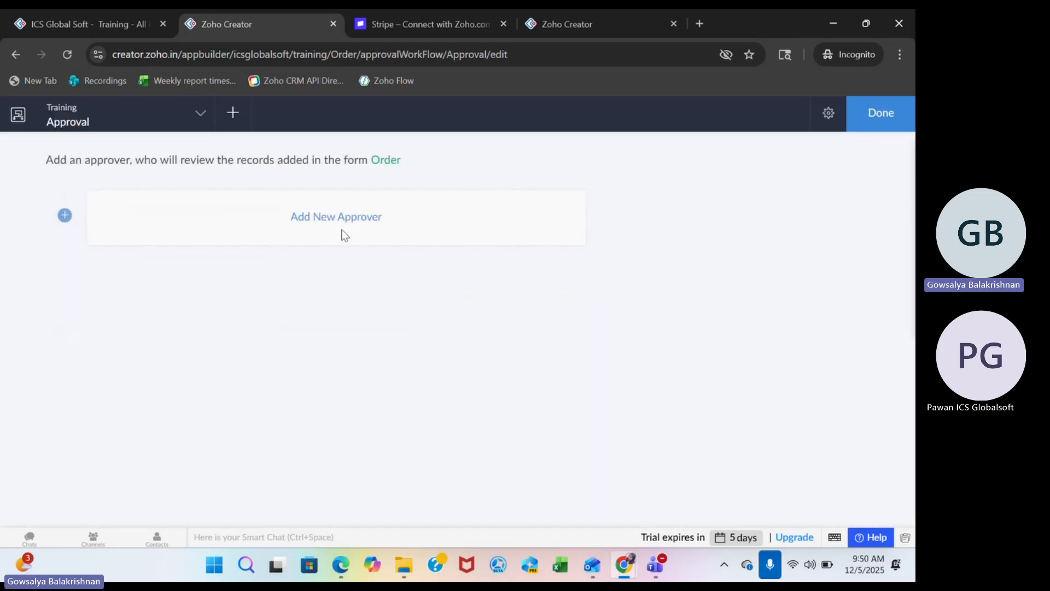
Add the user icsglobalsoft as approver, keeping the labels Approve and Reject, and save the approver.
{"action": "left_click", "coordinate": [328, 210]}
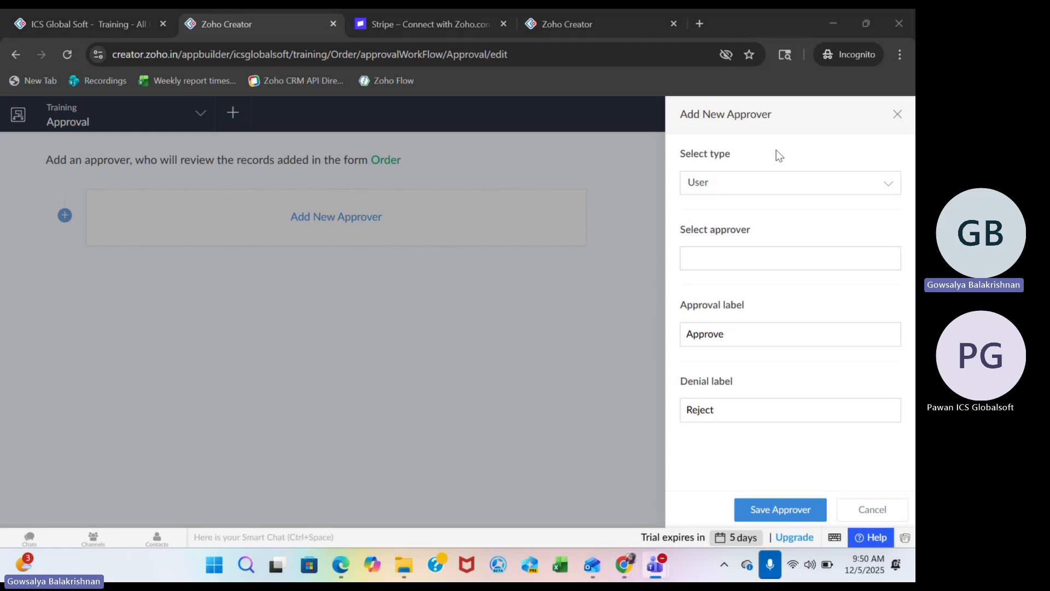
{"action": "left_click", "coordinate": [749, 188]}
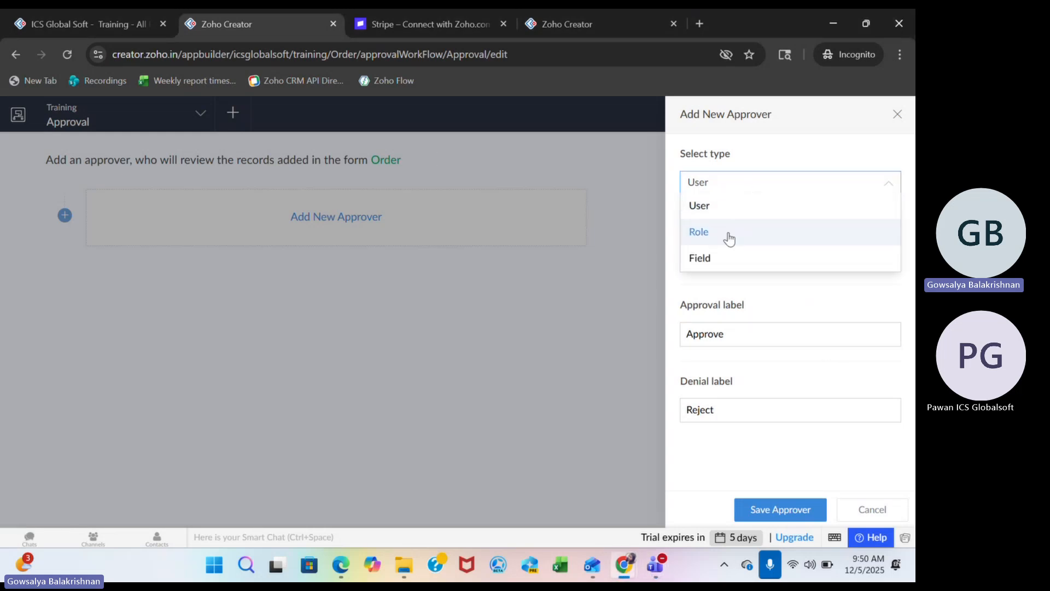
{"action": "left_click", "coordinate": [720, 209]}
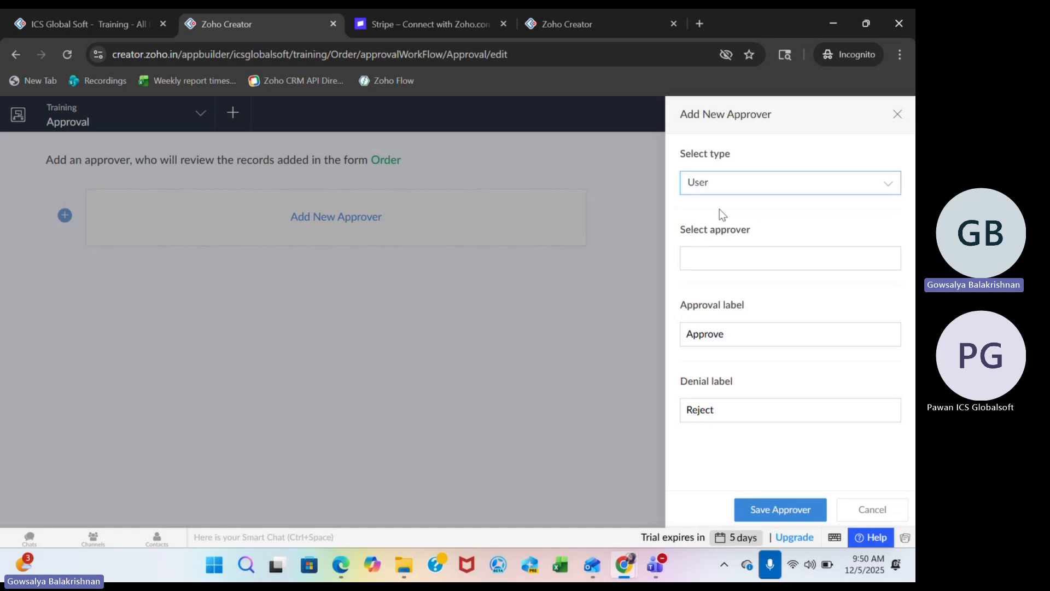
{"action": "left_click", "coordinate": [710, 266]}
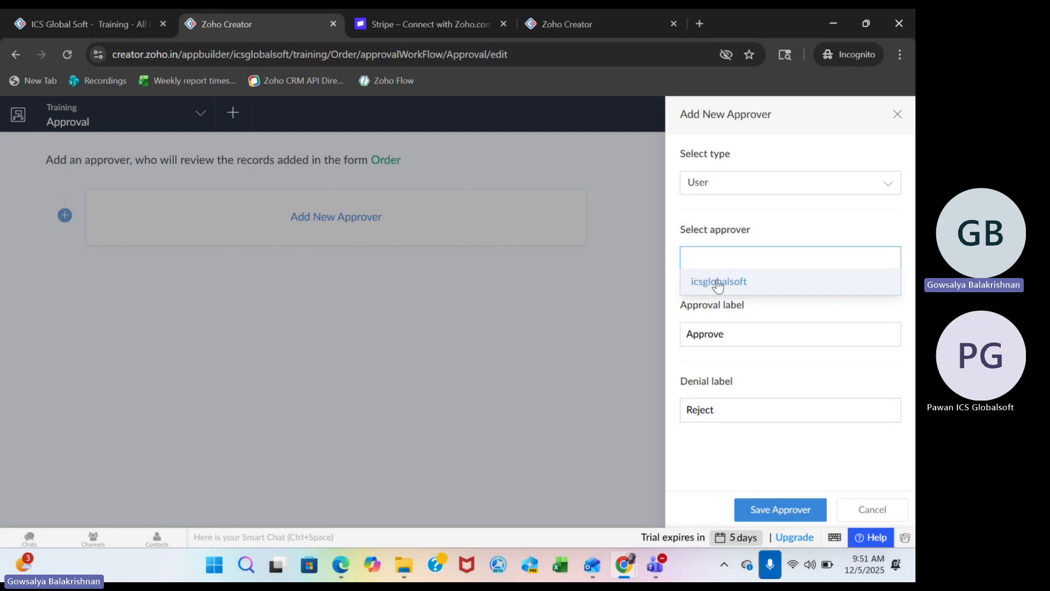
{"action": "left_click", "coordinate": [723, 182]}
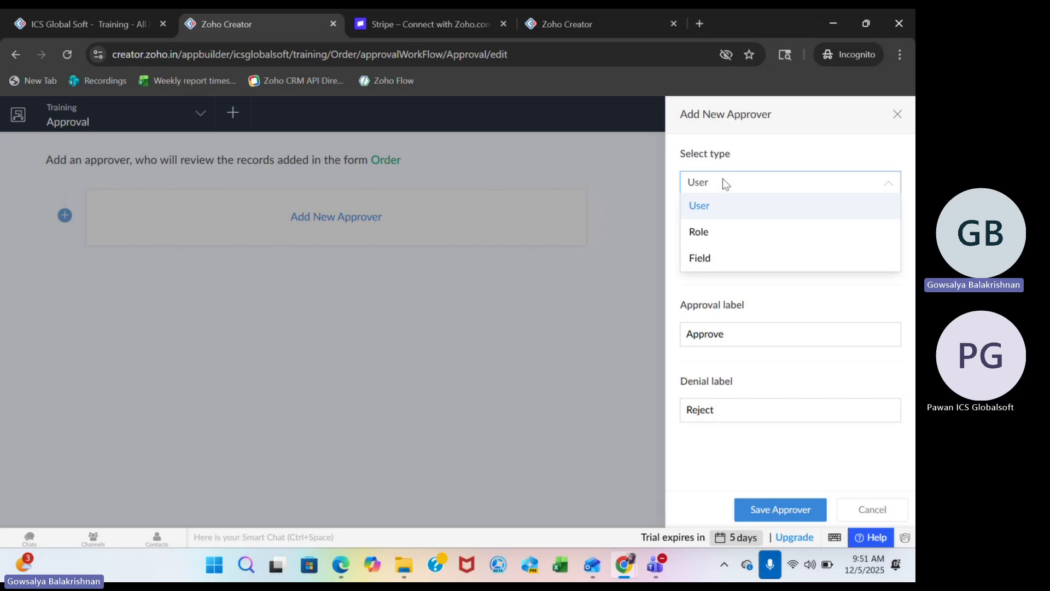
{"action": "left_click", "coordinate": [699, 209]}
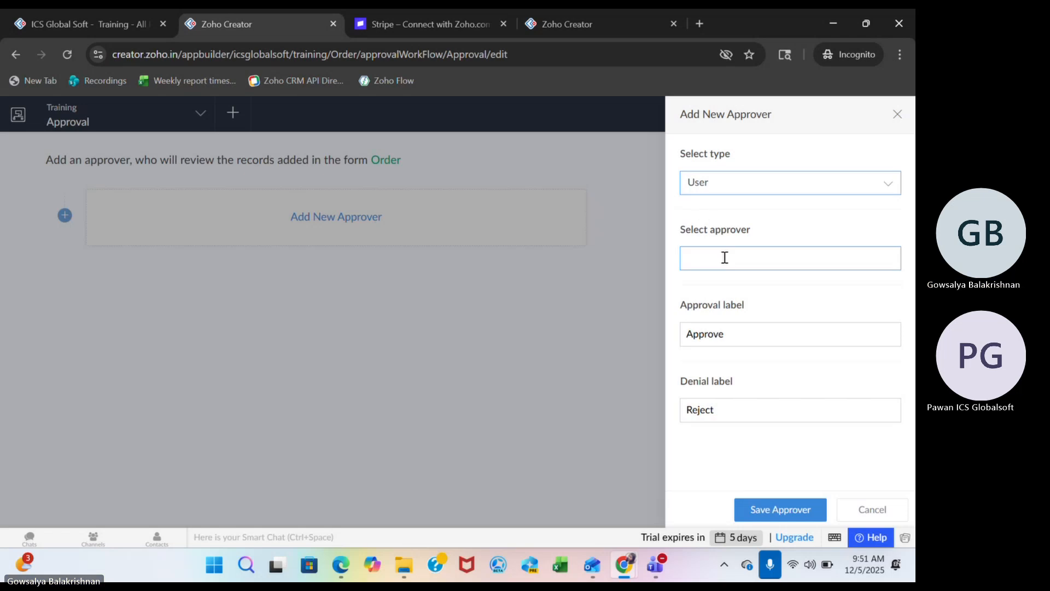
{"action": "left_click", "coordinate": [724, 257]}
{"action": "left_click", "coordinate": [722, 277]}
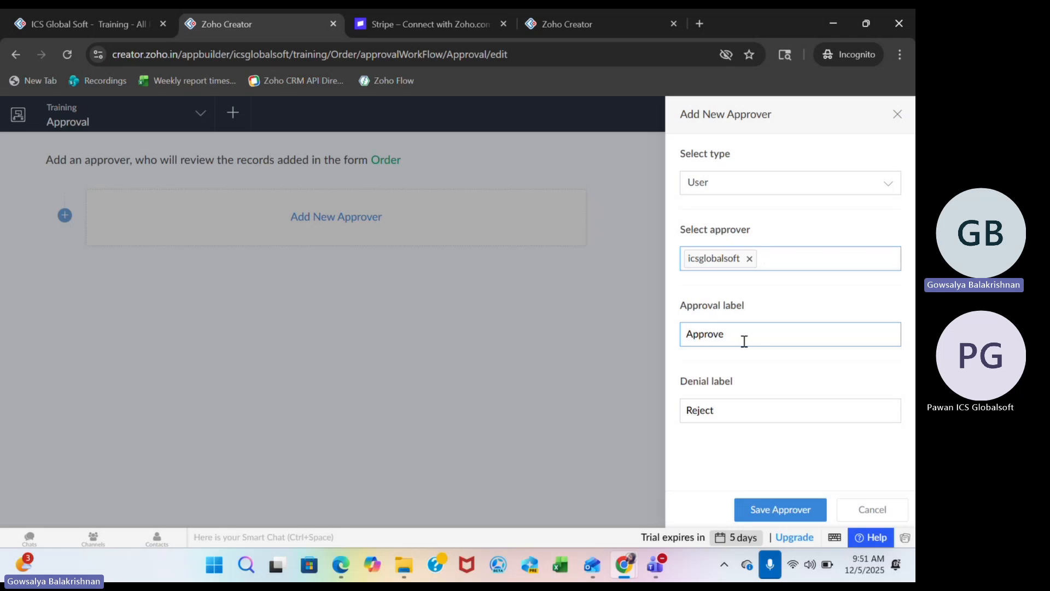
{"action": "left_click", "coordinate": [769, 509]}
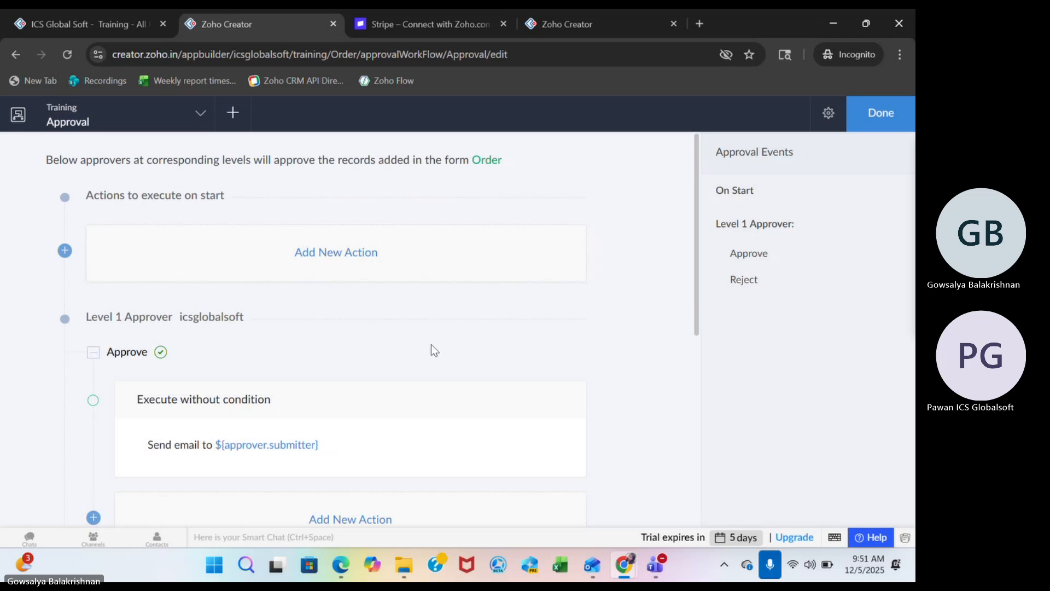
Review the approve and reject actions and the available action types without adding any, and finish editing the Approval workflow.
{"action": "scroll", "coordinate": [432, 349], "scroll_direction": "down", "scroll_amount": 7}
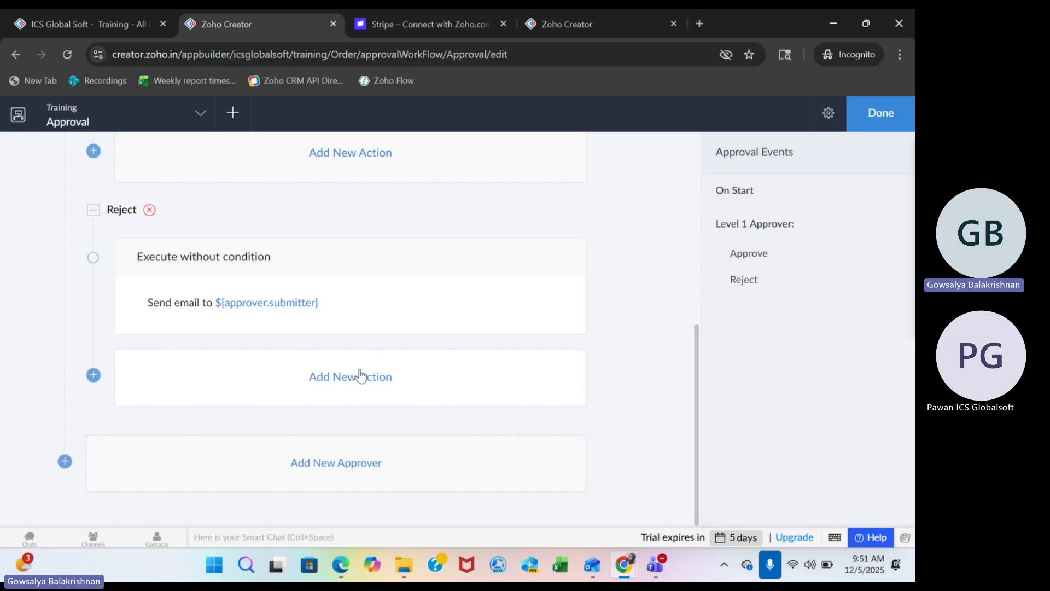
{"action": "scroll", "coordinate": [328, 234], "scroll_direction": "up", "scroll_amount": 2}
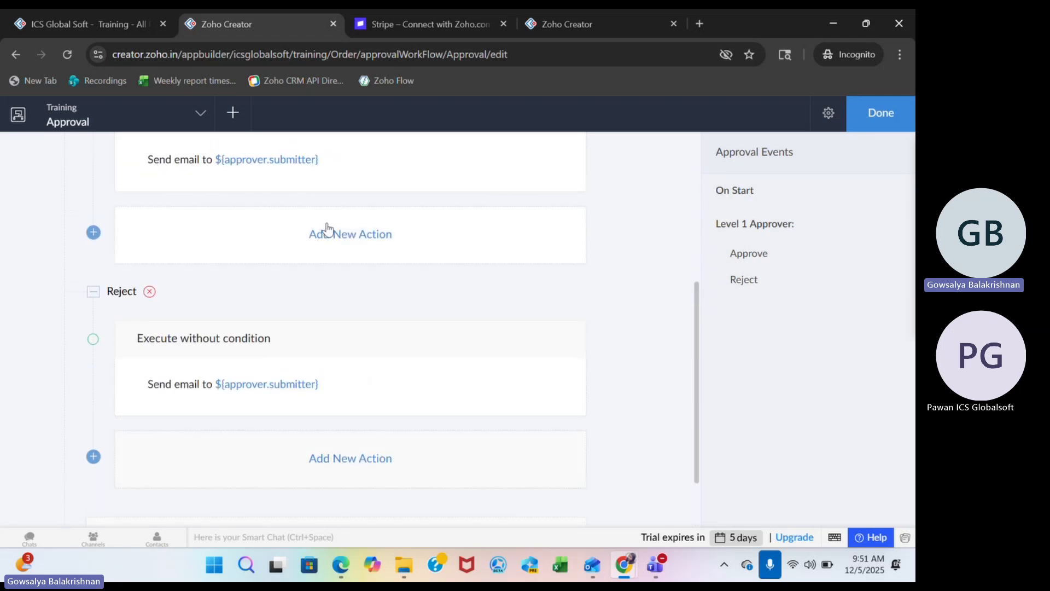
{"action": "left_click", "coordinate": [327, 229]}
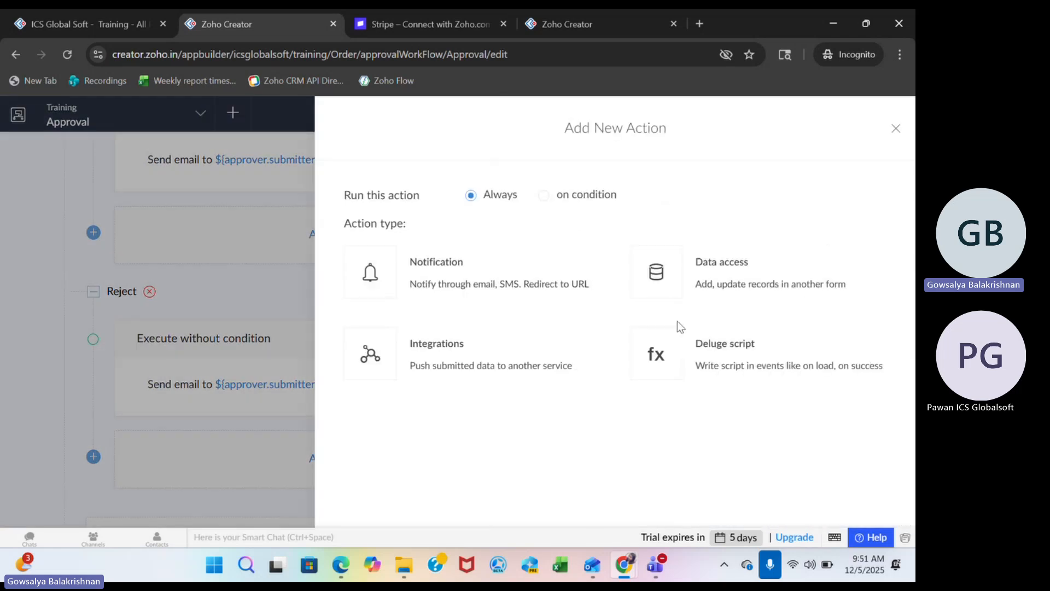
{"action": "left_click", "coordinate": [895, 130]}
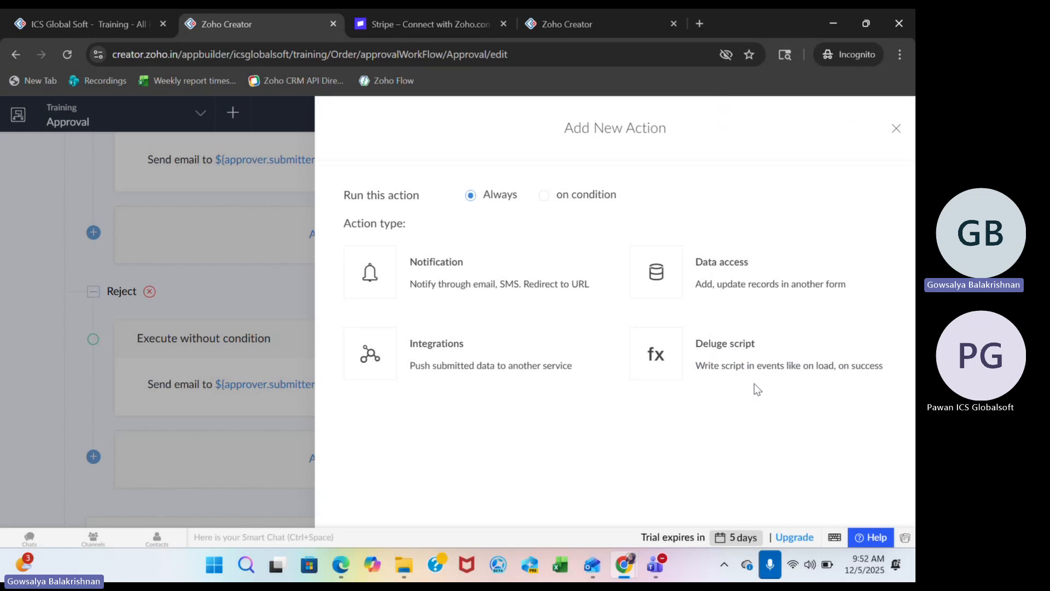
{"action": "left_click", "coordinate": [894, 130]}
{"action": "left_click", "coordinate": [889, 114]}
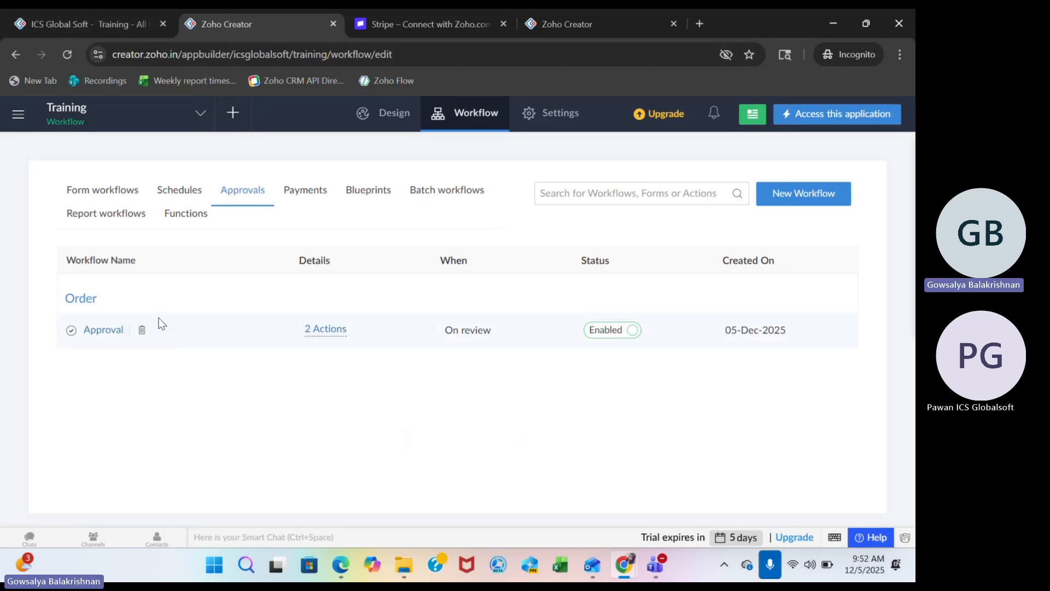
Submit a new order in the live Training application with the Order form's prefilled values, and dismiss the resulting dialogs.
{"action": "left_click", "coordinate": [112, 24]}
{"action": "left_click", "coordinate": [71, 320]}
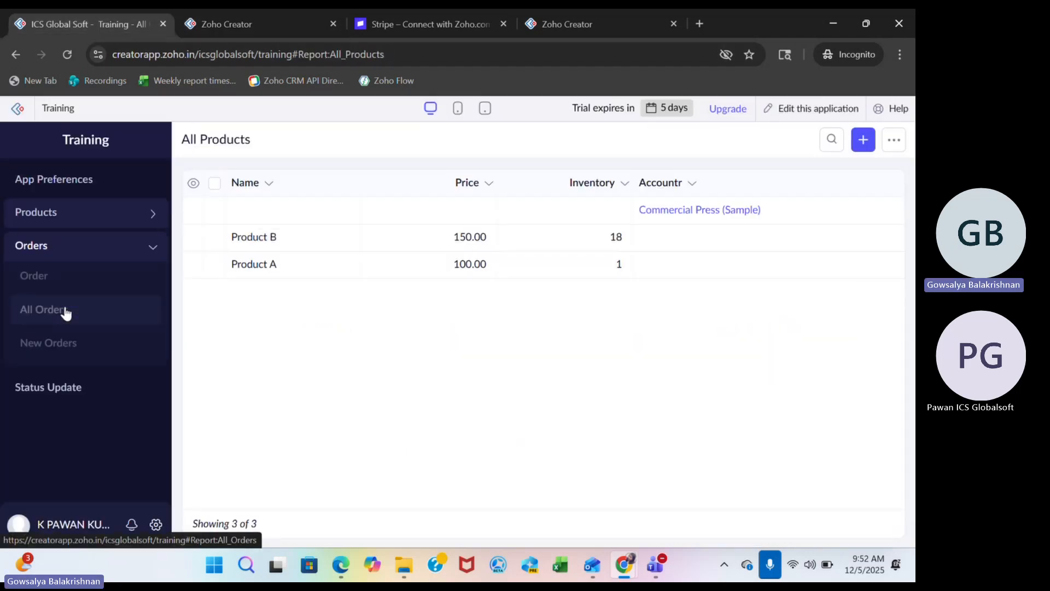
{"action": "left_click", "coordinate": [35, 290]}
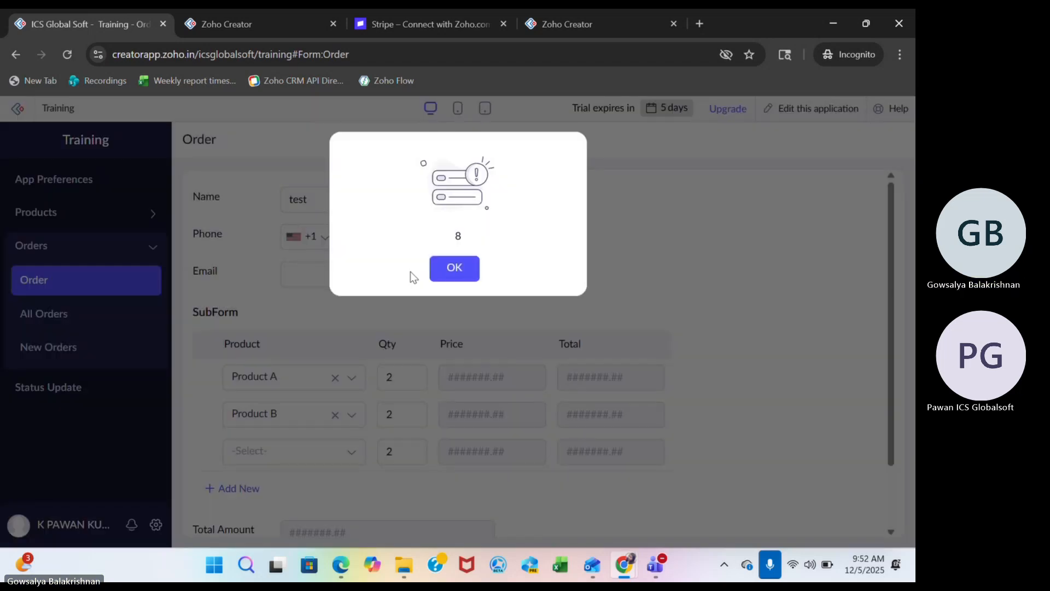
{"action": "left_click", "coordinate": [462, 272]}
{"action": "scroll", "coordinate": [354, 484], "scroll_direction": "down", "scroll_amount": 2}
{"action": "left_click", "coordinate": [315, 508]}
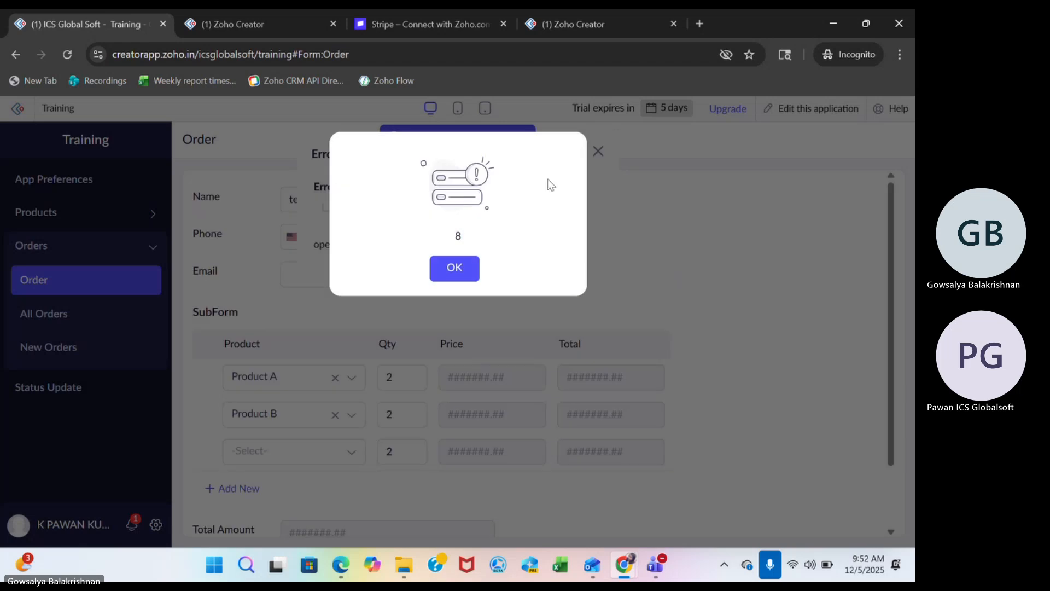
{"action": "left_click", "coordinate": [452, 266]}
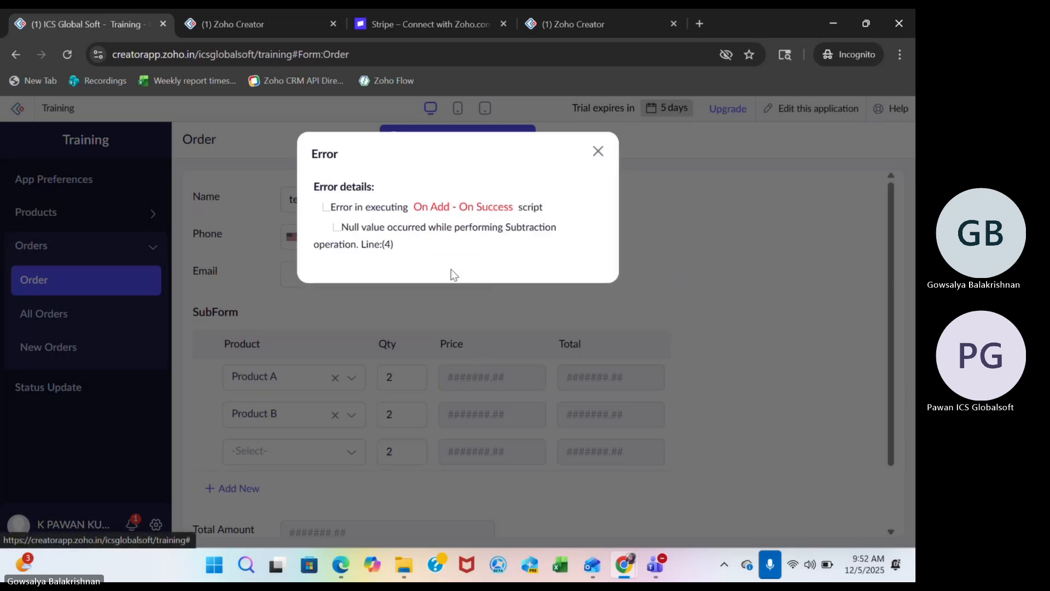
{"action": "left_click", "coordinate": [594, 159]}
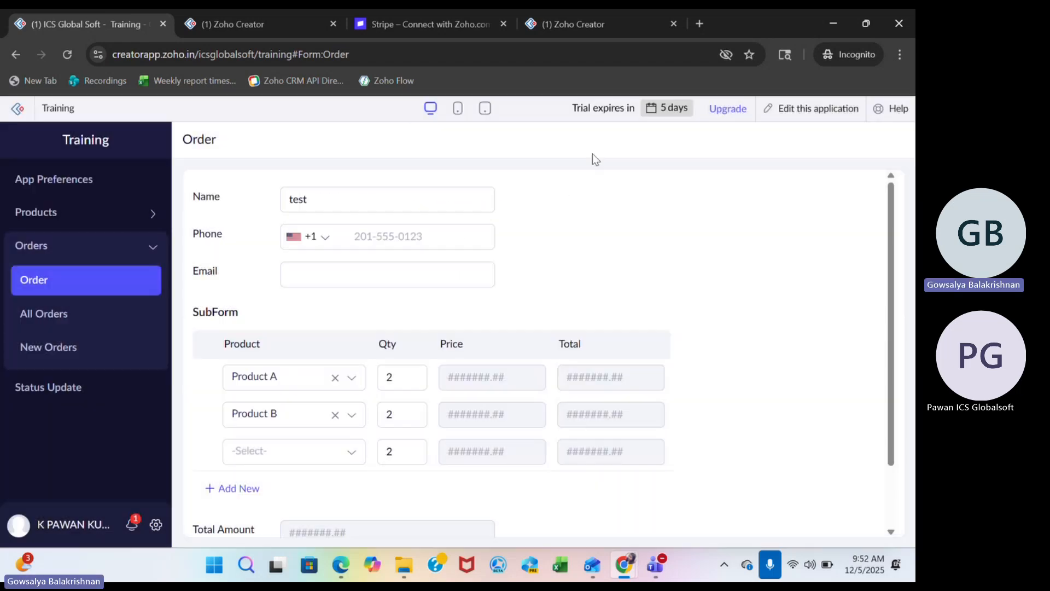
View the All Orders report and the details of its first order, and close the record.
{"action": "scroll", "coordinate": [478, 367], "scroll_direction": "down", "scroll_amount": 2}
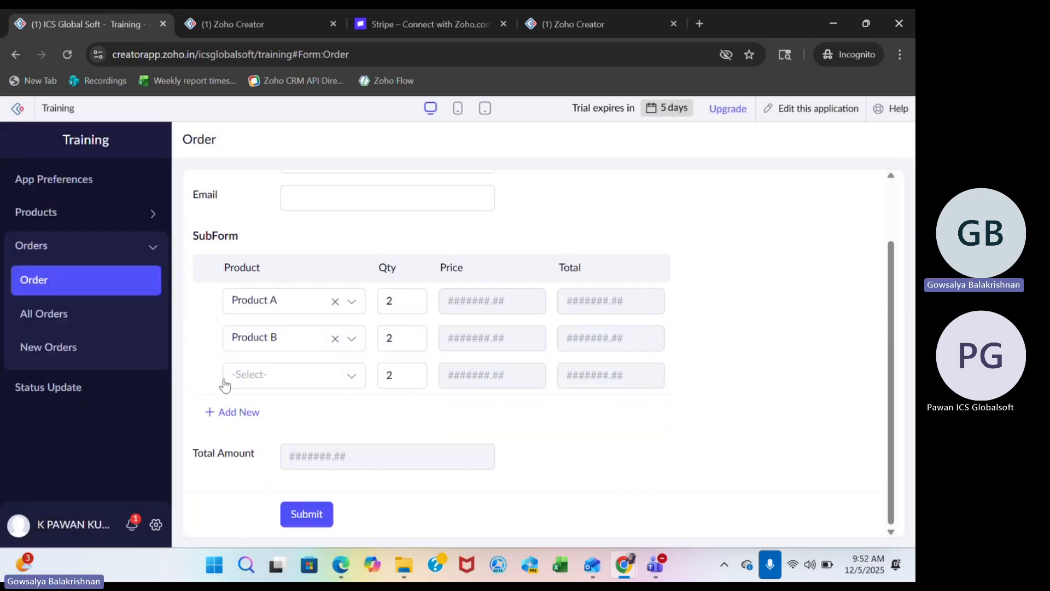
{"action": "left_click", "coordinate": [69, 309]}
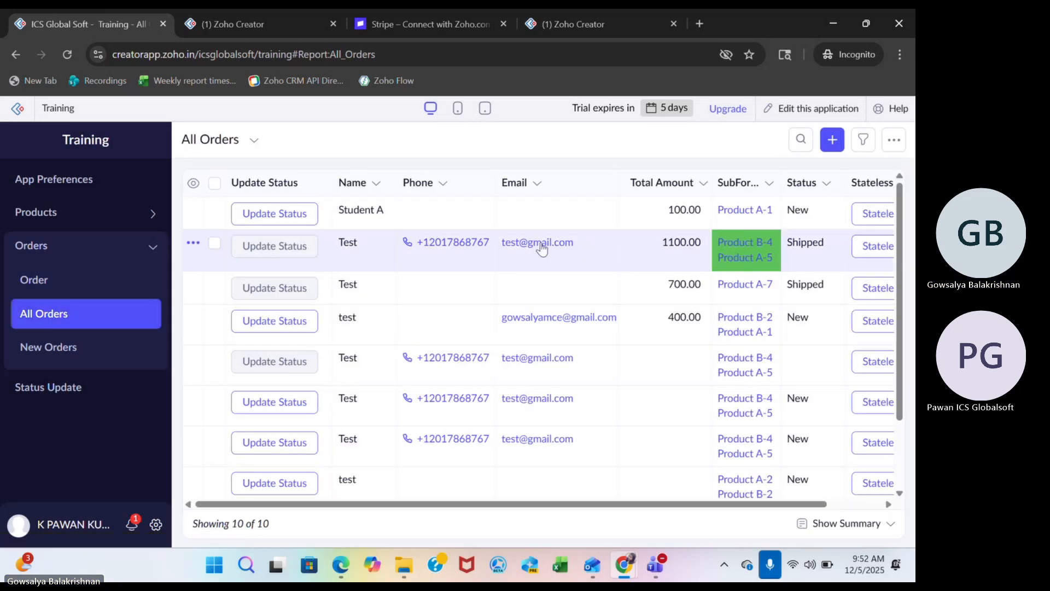
{"action": "scroll", "coordinate": [539, 241], "scroll_direction": "right", "scroll_amount": 2}
{"action": "left_click", "coordinate": [552, 222]}
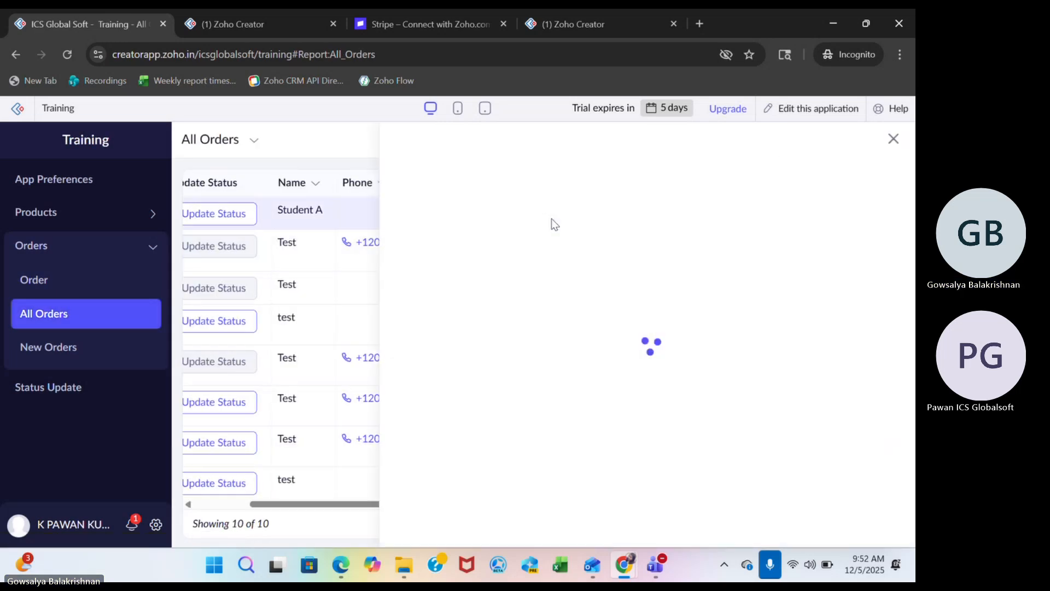
{"action": "left_click", "coordinate": [894, 139]}
Reopen the Approval workflow of the Order form in the application builder to check its setup, and leave it.
{"action": "left_click", "coordinate": [253, 21]}
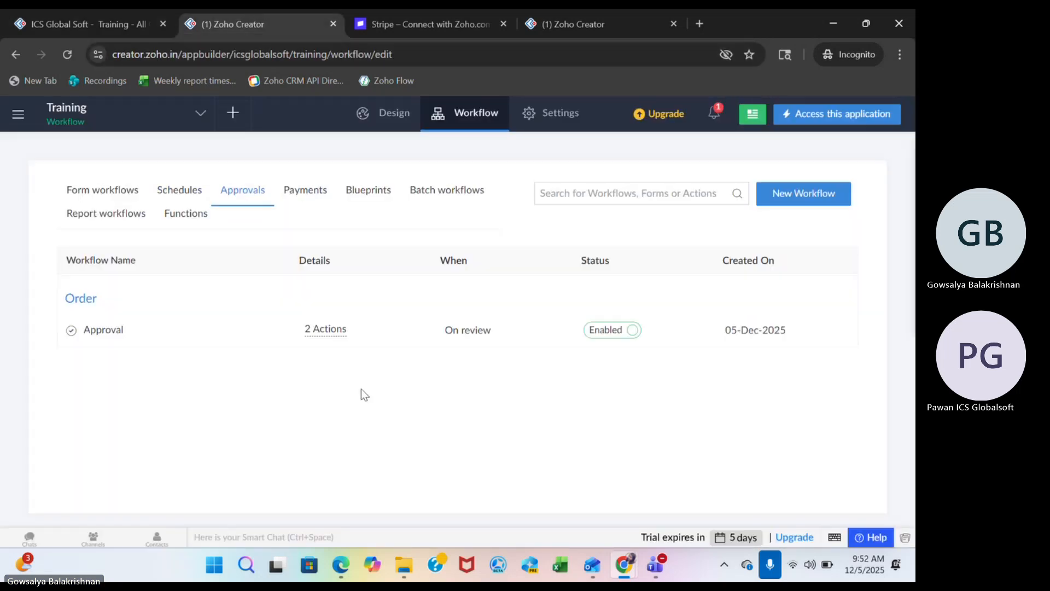
{"action": "left_click", "coordinate": [99, 331]}
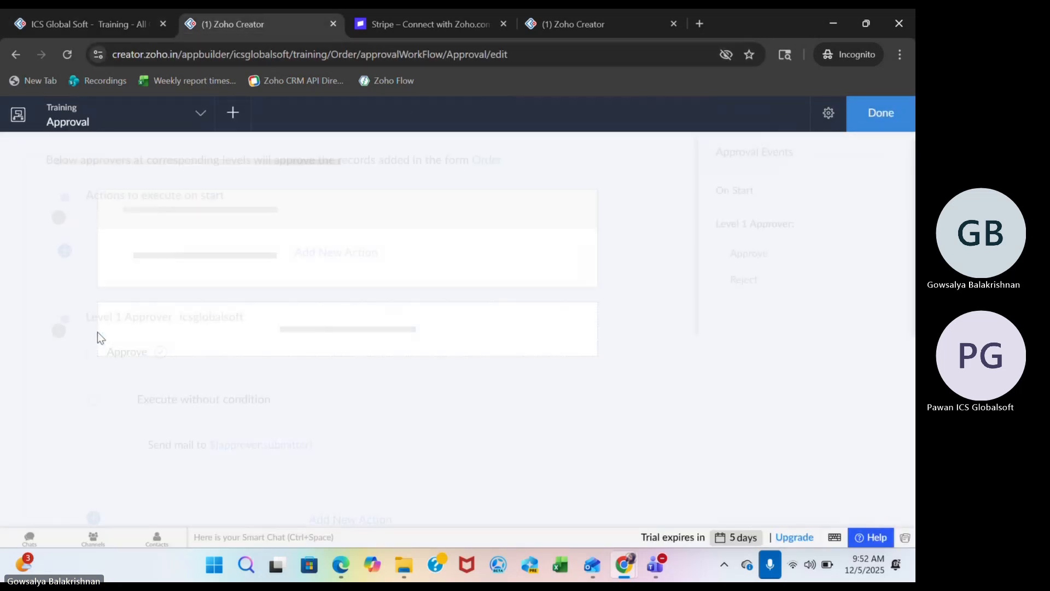
{"action": "left_click", "coordinate": [898, 121]}
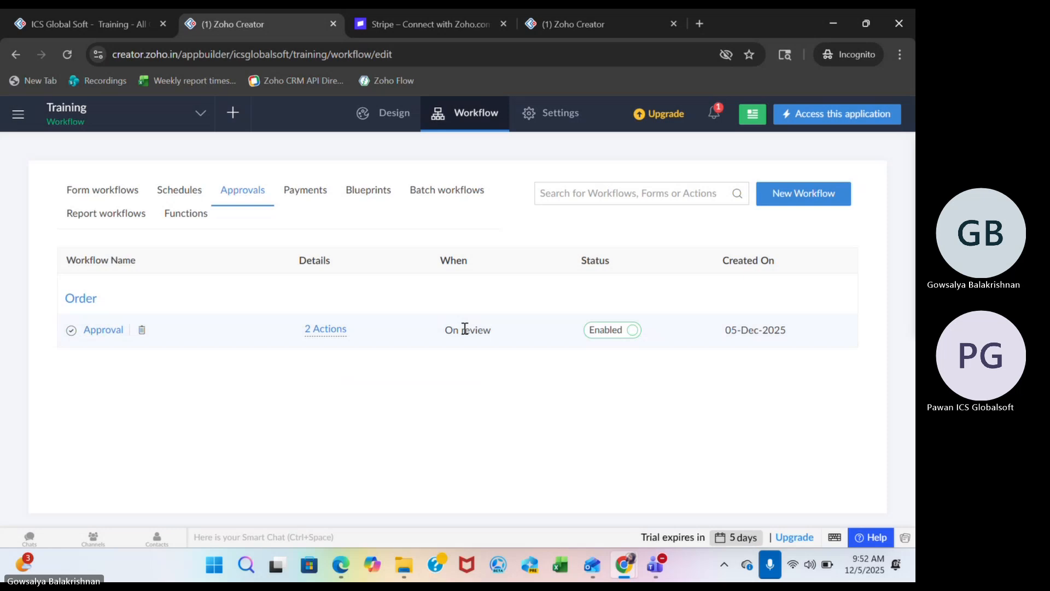
Delete all records from the All Orders report in the live Training application.
{"action": "left_click", "coordinate": [105, 24]}
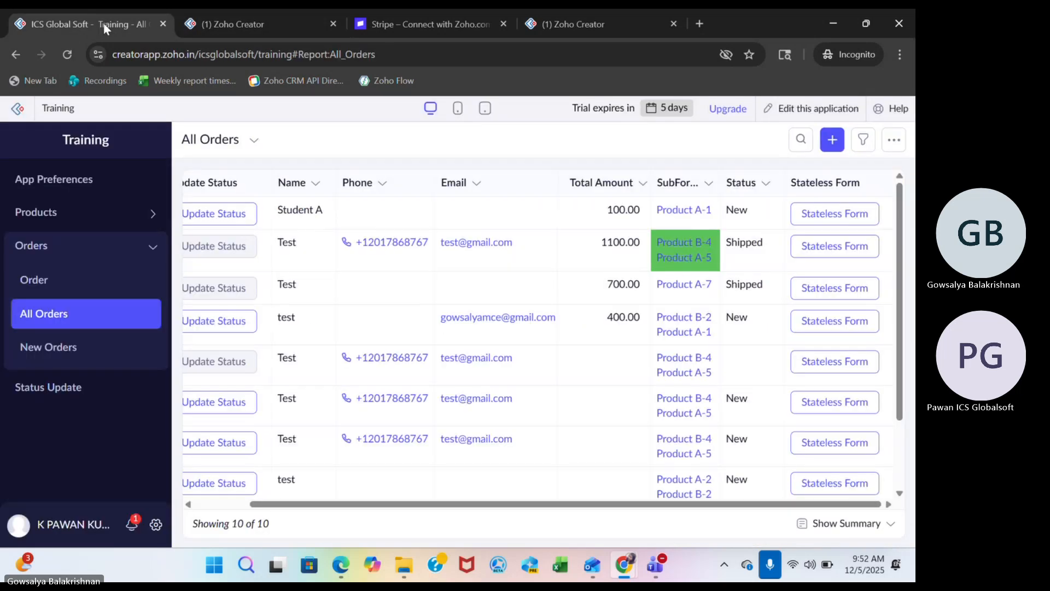
{"action": "scroll", "coordinate": [281, 317], "scroll_direction": "left", "scroll_amount": 2}
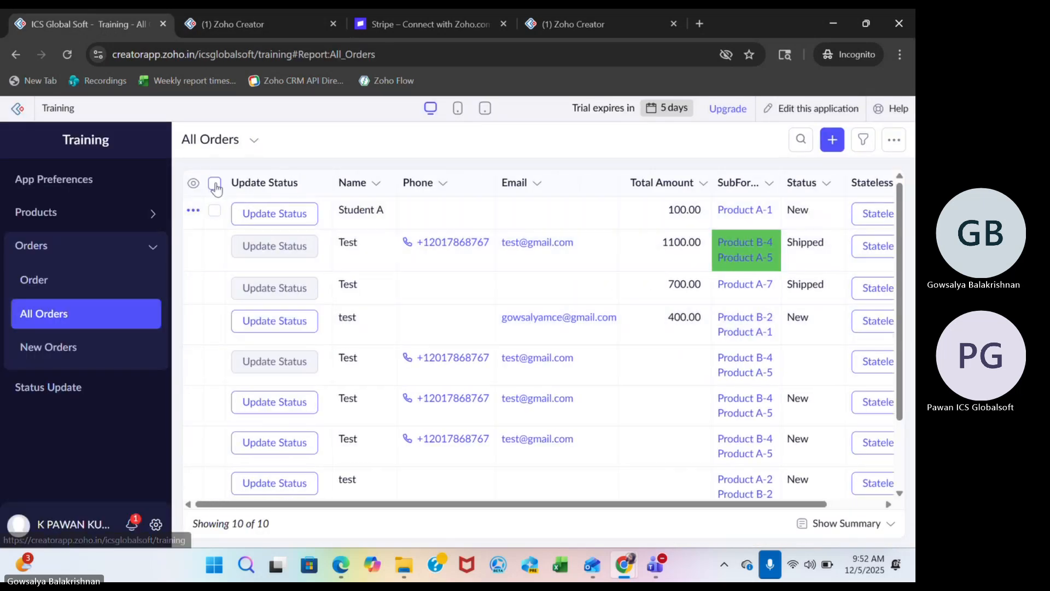
{"action": "left_click", "coordinate": [215, 184]}
{"action": "left_click", "coordinate": [324, 138]}
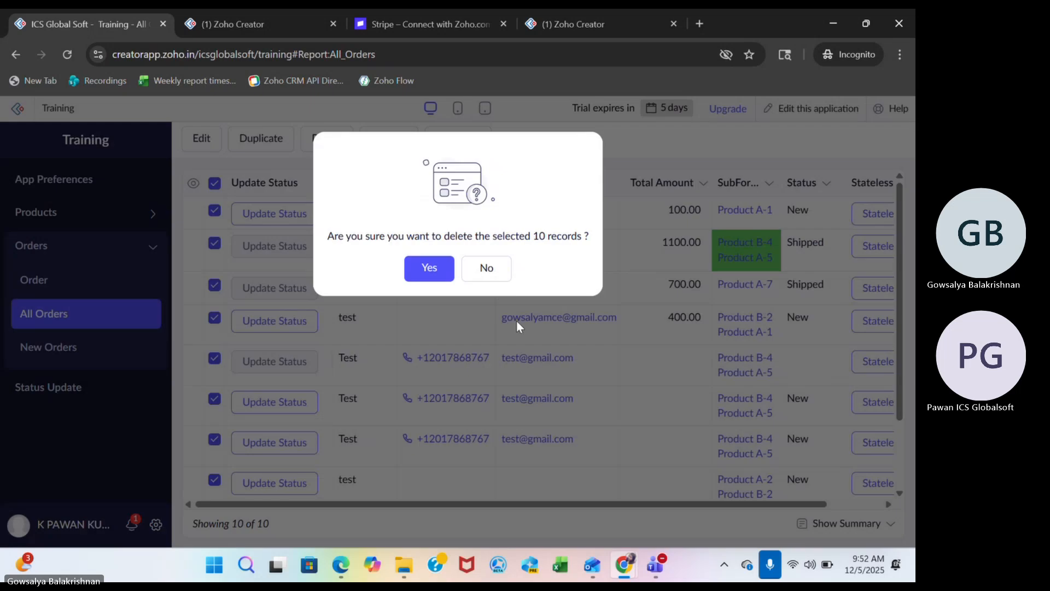
{"action": "left_click", "coordinate": [443, 272]}
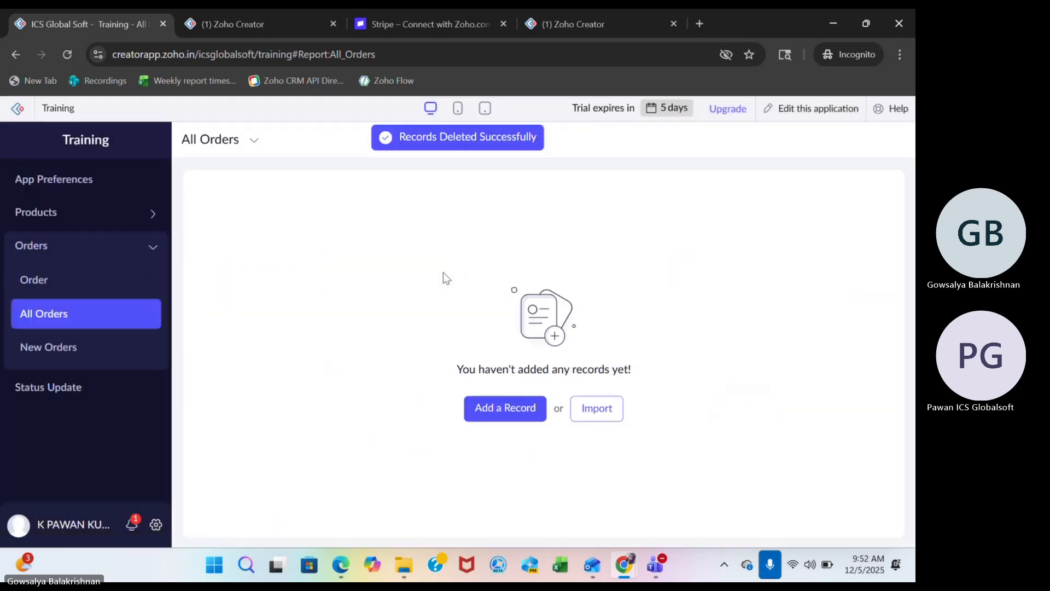
Start a new order in the Order form, set Product A's quantity to 1, and dismiss the resulting dialogs.
{"action": "left_click", "coordinate": [92, 287]}
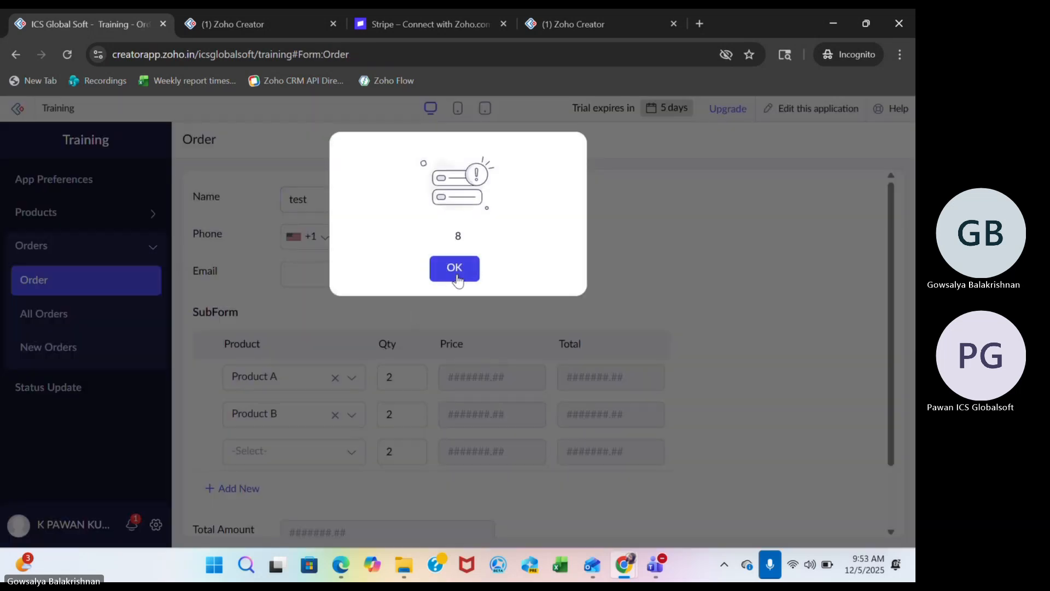
{"action": "left_click", "coordinate": [453, 268]}
{"action": "scroll", "coordinate": [460, 488], "scroll_direction": "down", "scroll_amount": 2}
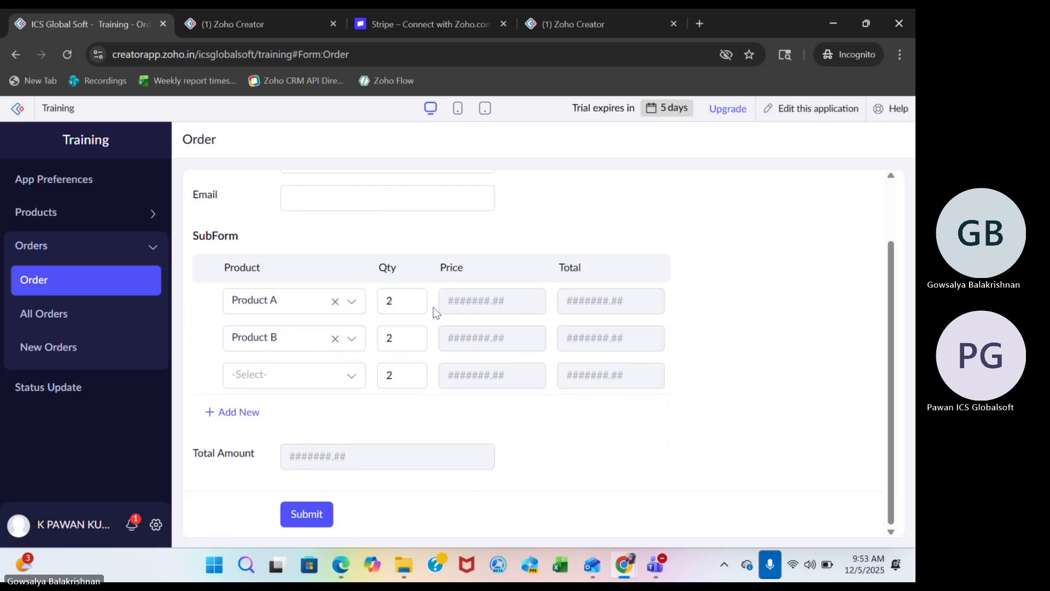
{"action": "left_click", "coordinate": [408, 299]}
{"action": "type", "text": "1"}
{"action": "left_click", "coordinate": [522, 442]}
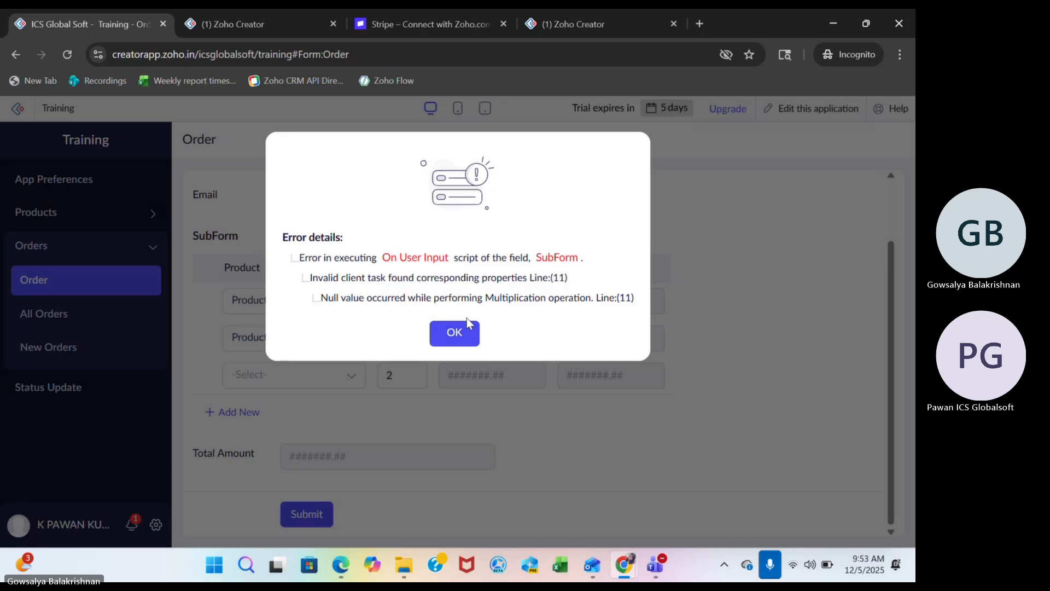
{"action": "left_click", "coordinate": [462, 332]}
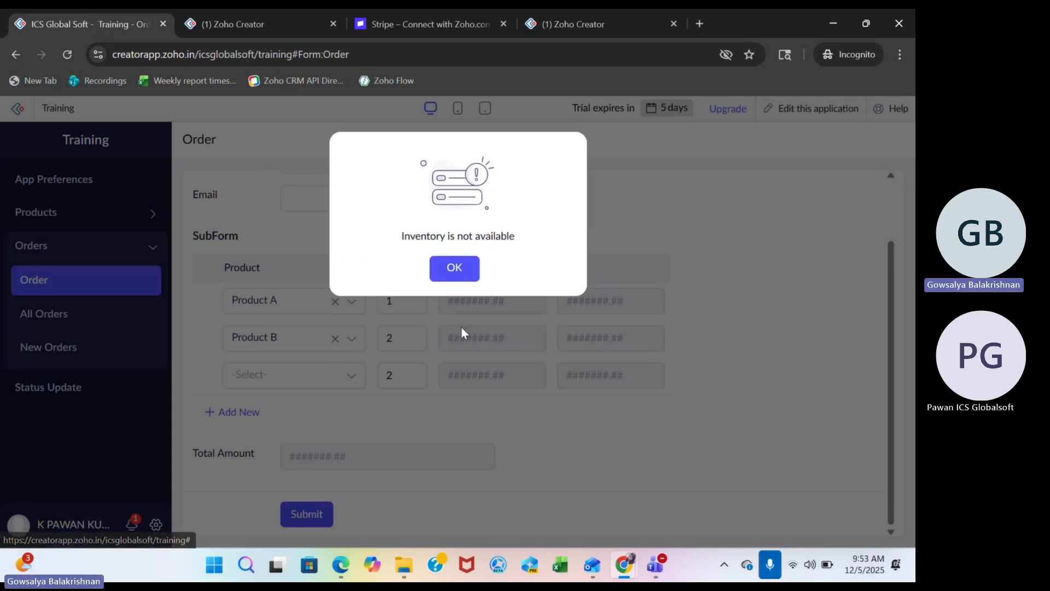
{"action": "left_click", "coordinate": [463, 277]}
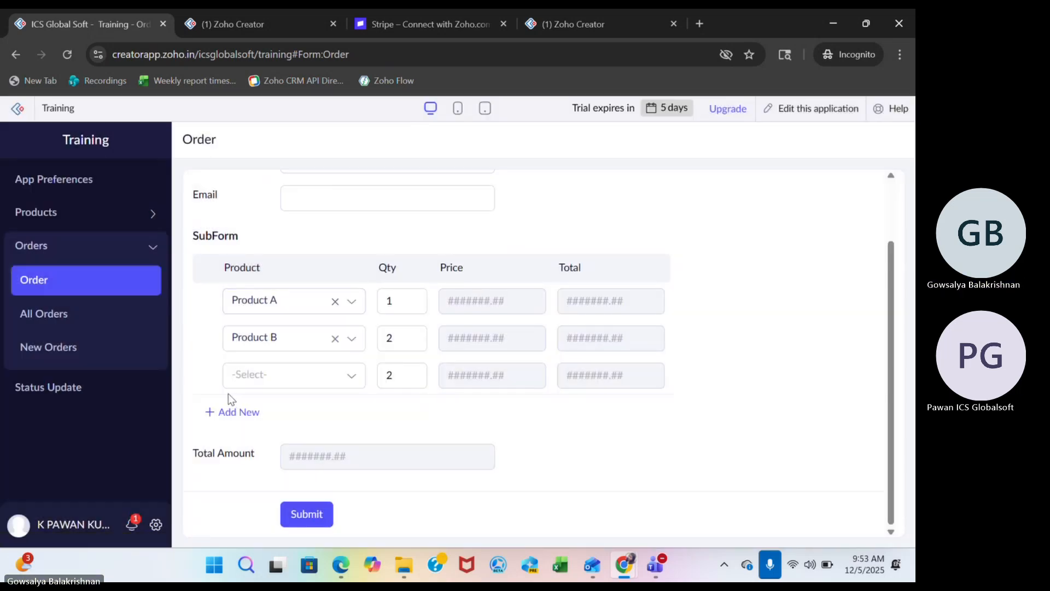
Submit the order and dismiss the dialogs that follow.
{"action": "left_click", "coordinate": [305, 515]}
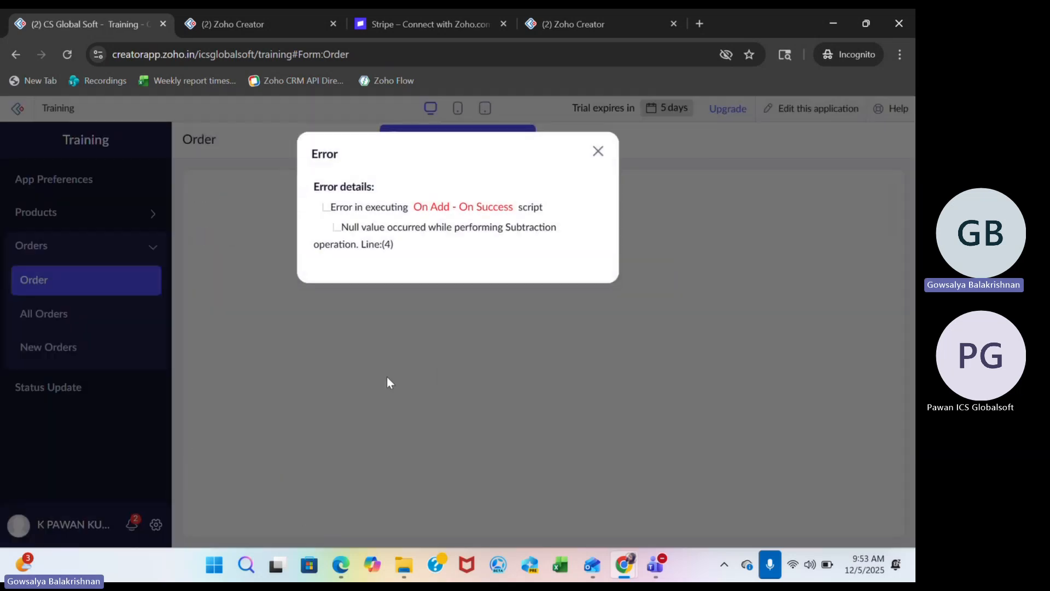
{"action": "left_click", "coordinate": [455, 267]}
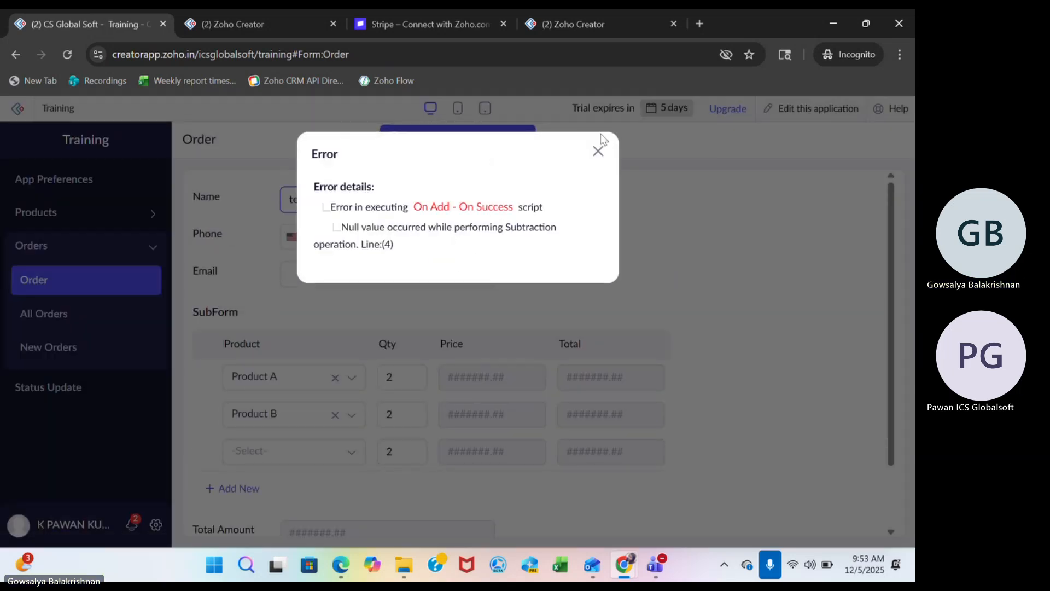
{"action": "left_click", "coordinate": [598, 152]}
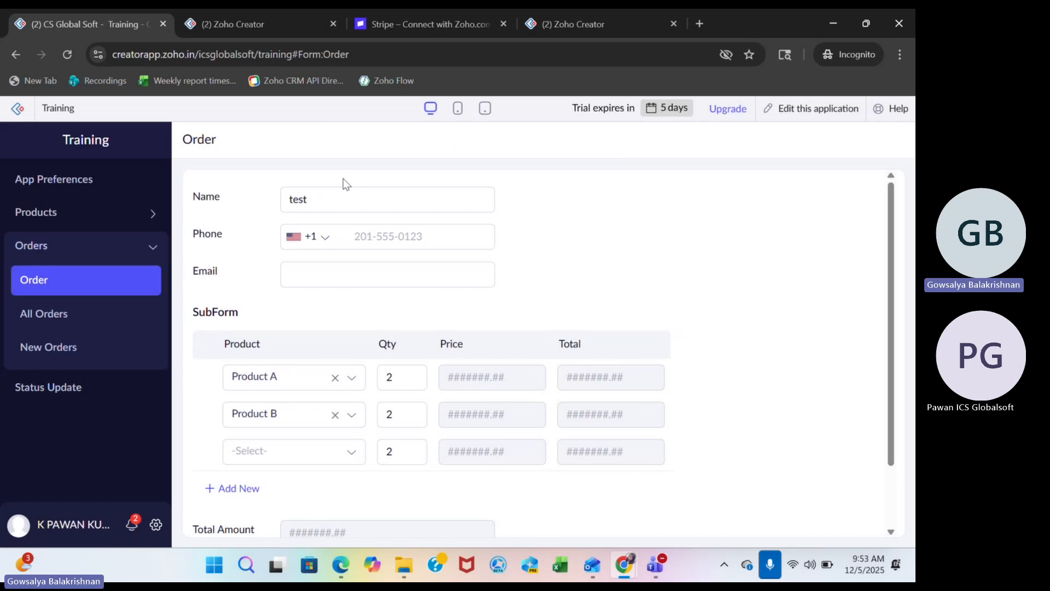
View the new test order's details from the All Orders report and check which additional record actions are offered.
{"action": "left_click", "coordinate": [53, 307]}
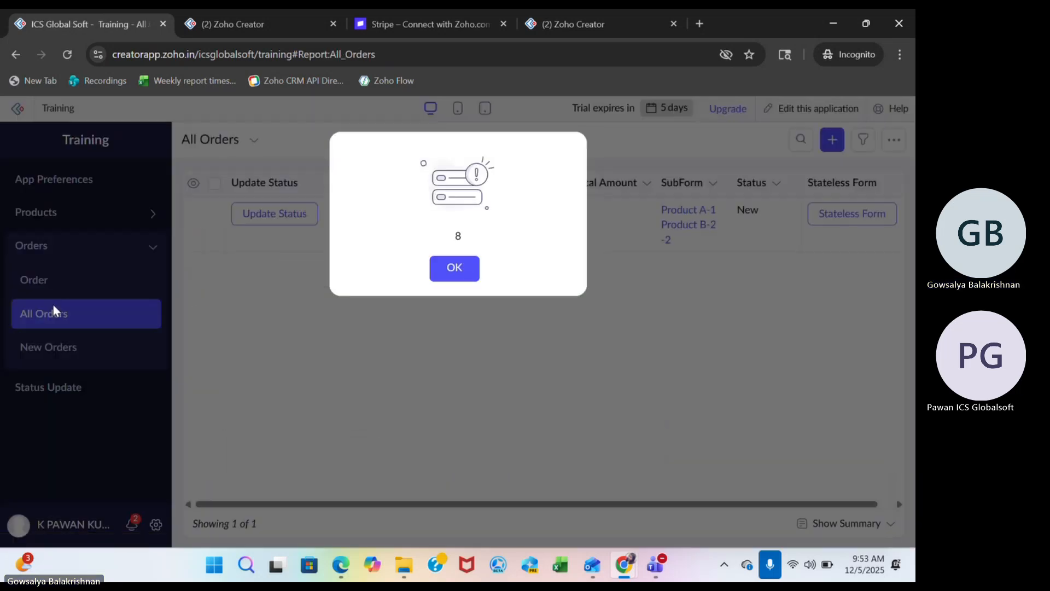
{"action": "left_click", "coordinate": [454, 268]}
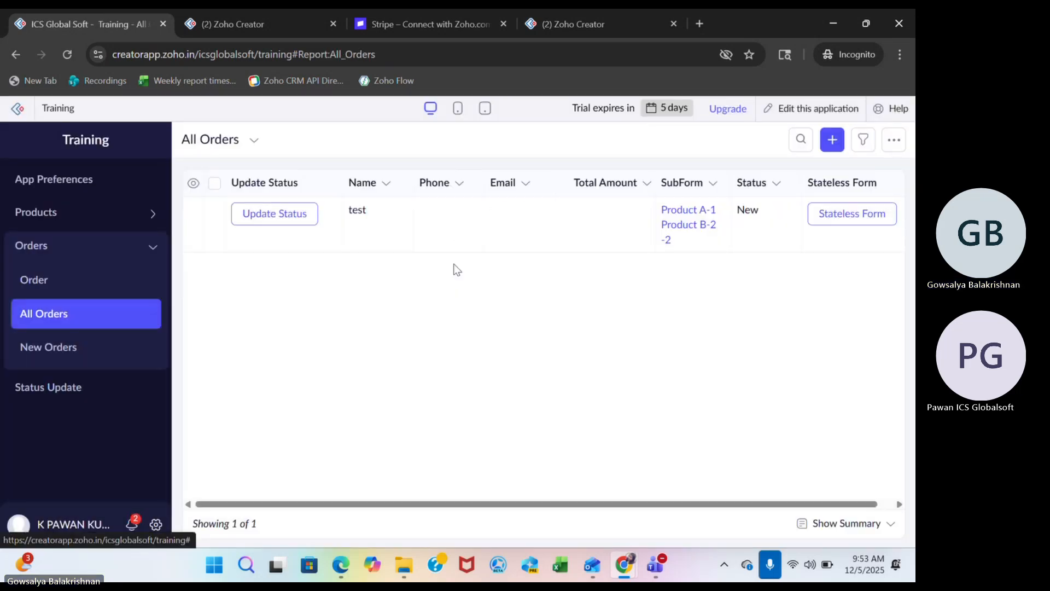
{"action": "left_click", "coordinate": [451, 214]}
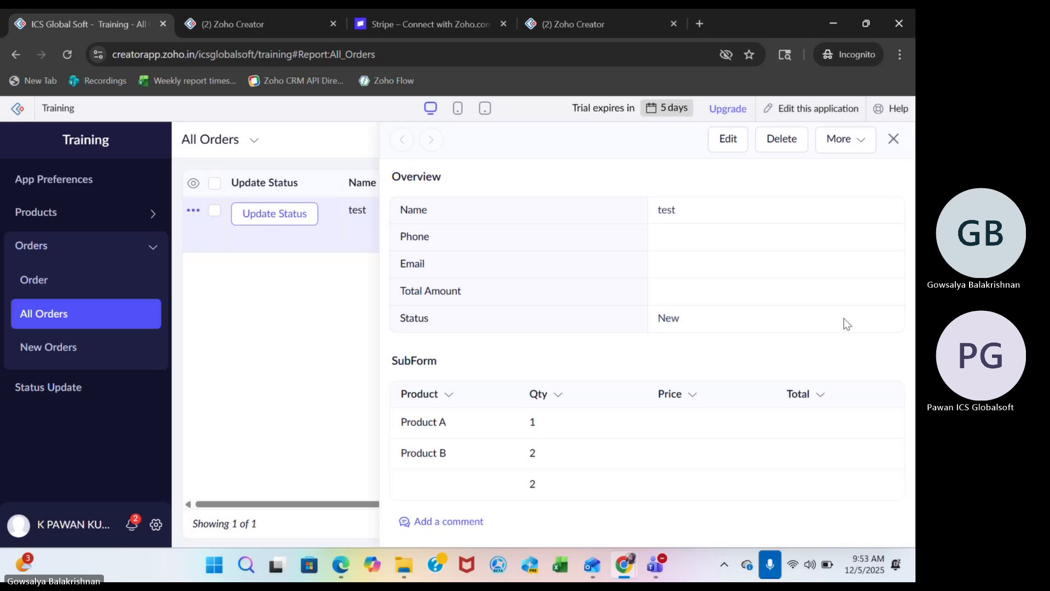
{"action": "left_click", "coordinate": [848, 139]}
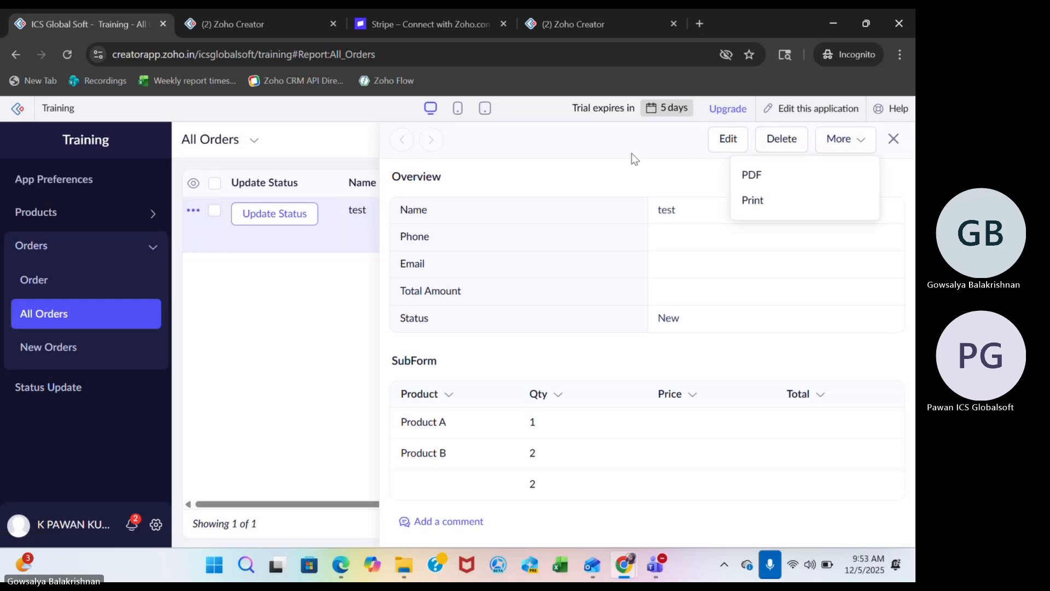
{"action": "left_click", "coordinate": [641, 235]}
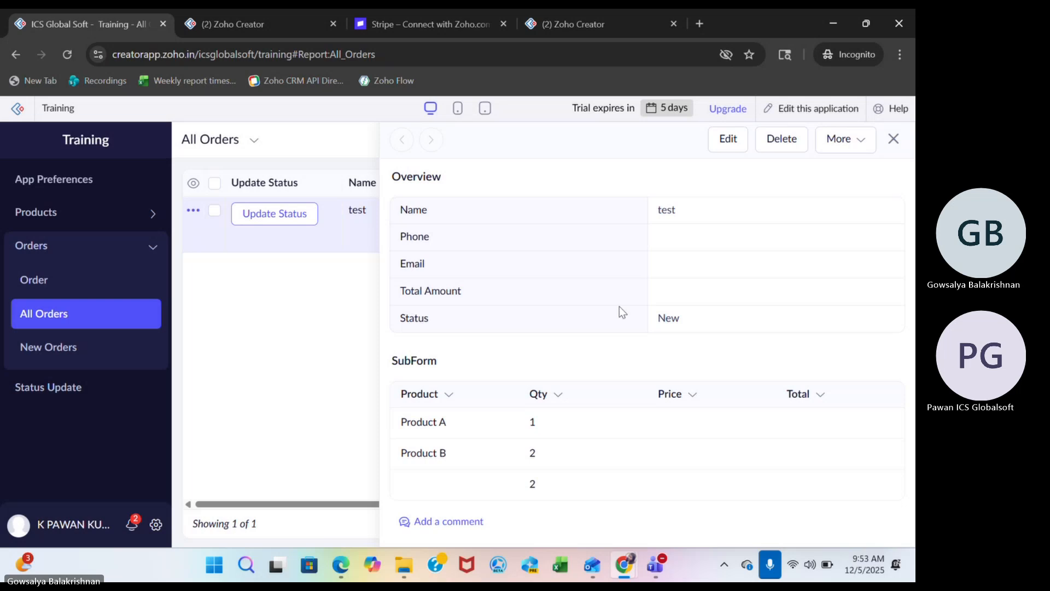
In the application builder, create an approval workflow named "approval" on the Product form that always runs.
{"action": "left_click", "coordinate": [294, 25]}
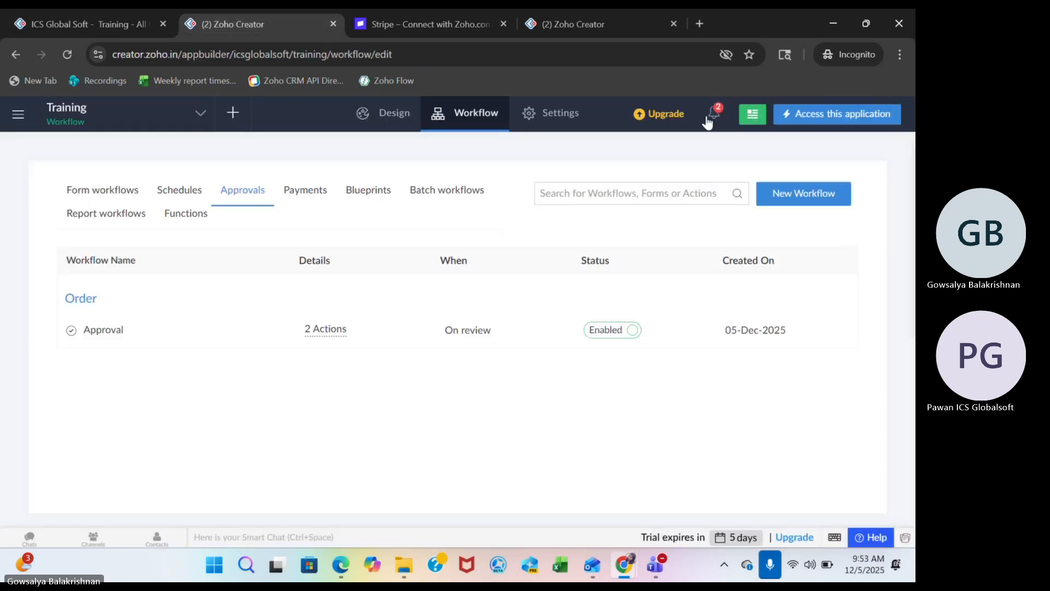
{"action": "left_click", "coordinate": [799, 195]}
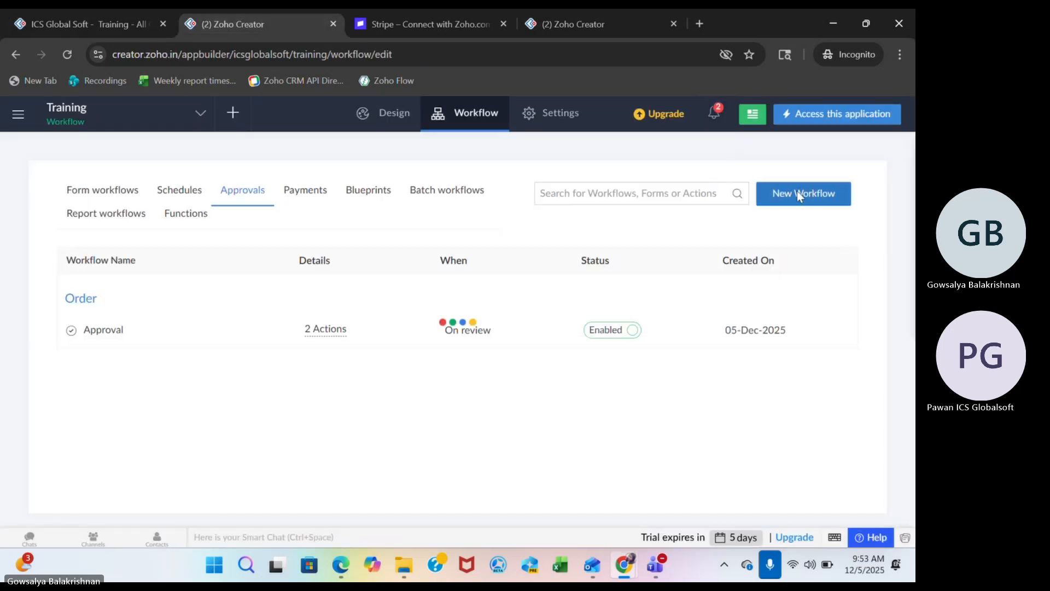
{"action": "left_click", "coordinate": [451, 280]}
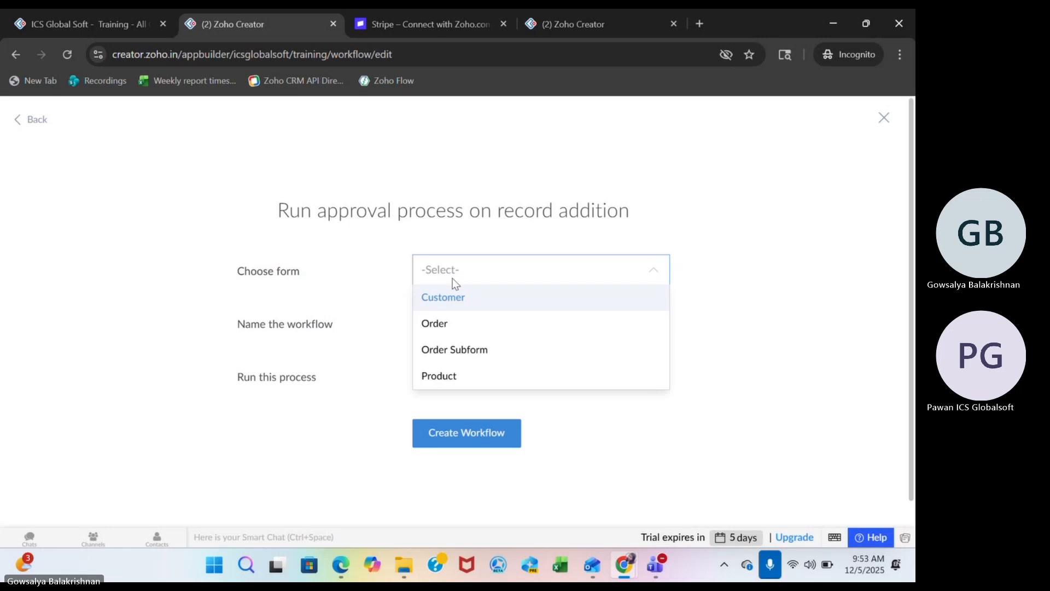
{"action": "left_click", "coordinate": [439, 374]}
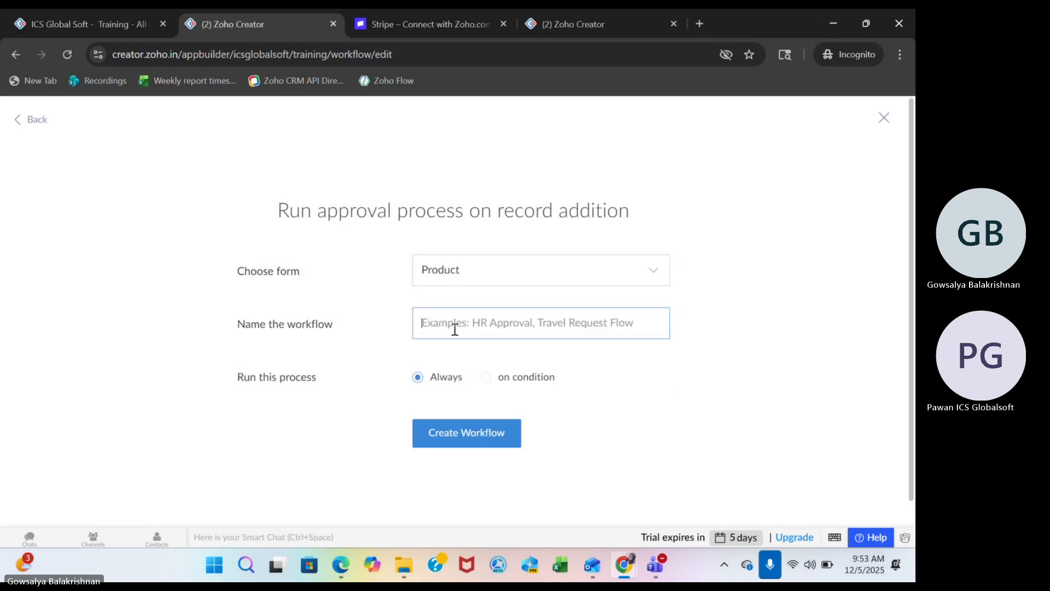
{"action": "type", "text": "approval"}
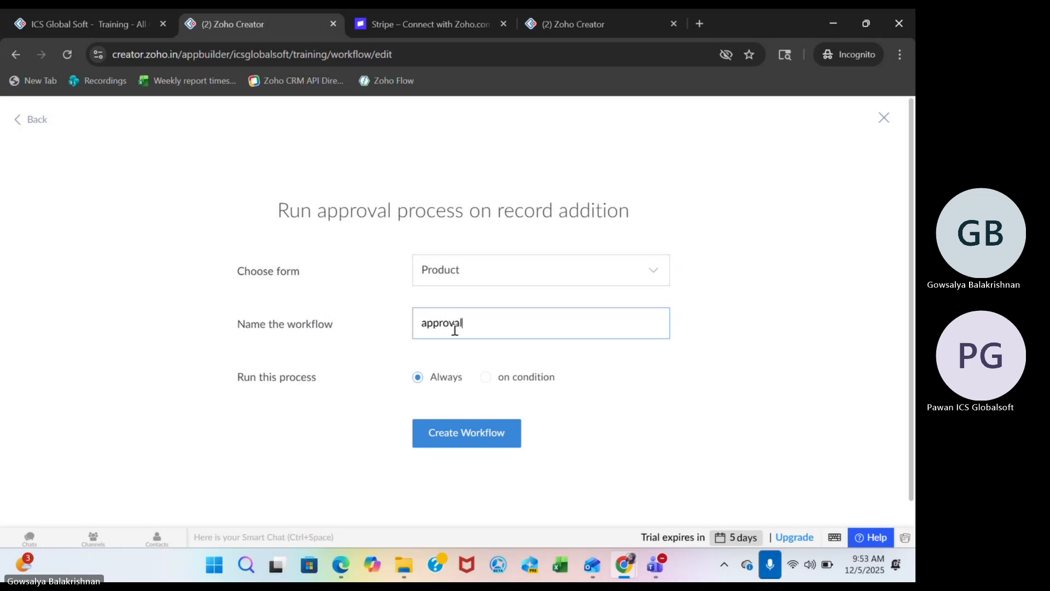
{"action": "left_click", "coordinate": [485, 444]}
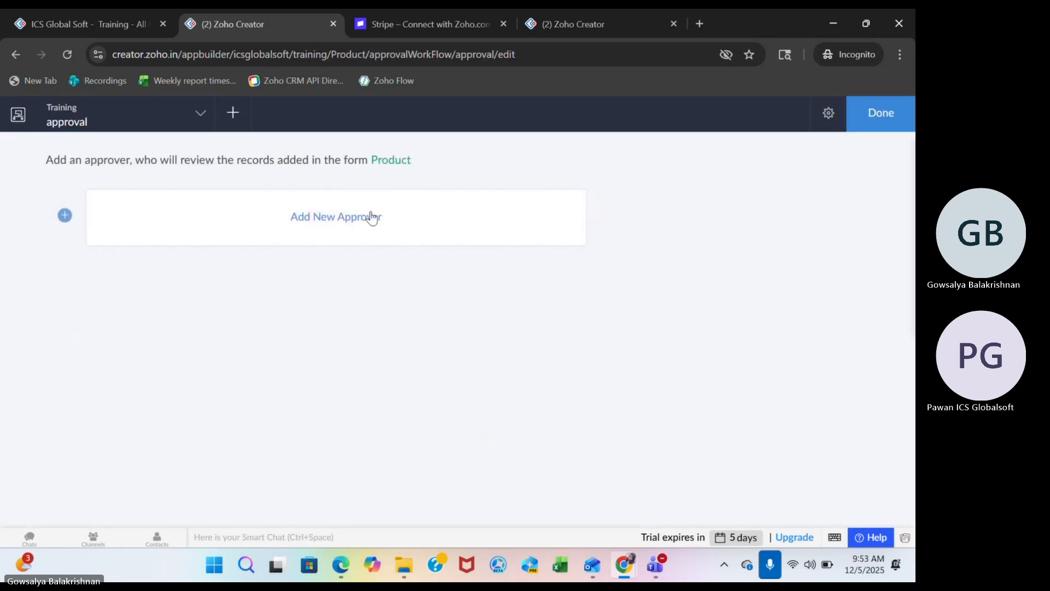
Add the user icsglobalsoft as the workflow's approver, keeping the labels Approve and Reject, and save the approver.
{"action": "left_click", "coordinate": [371, 214]}
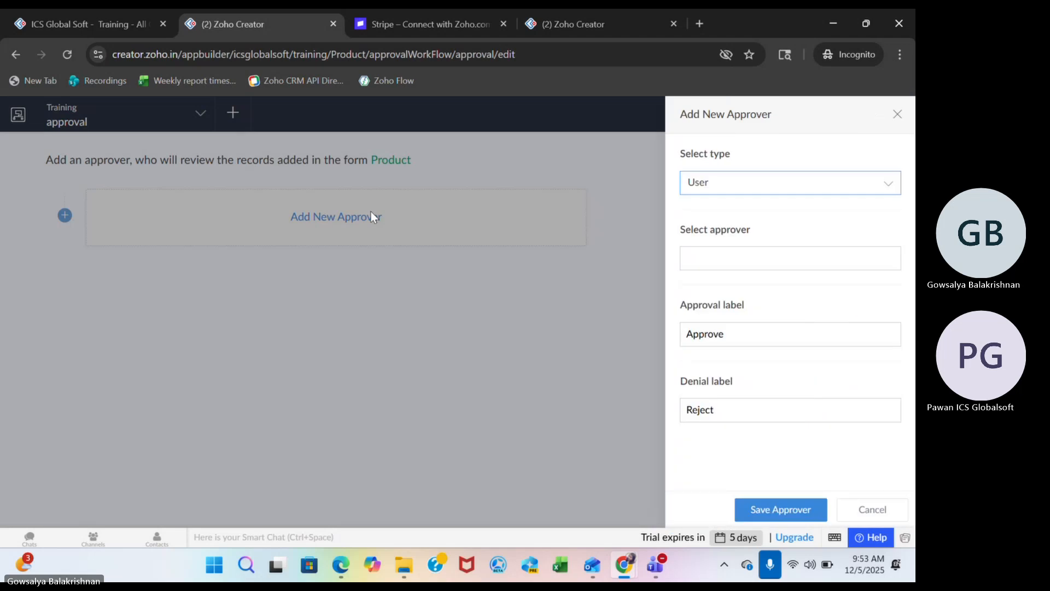
{"action": "left_click", "coordinate": [762, 262]}
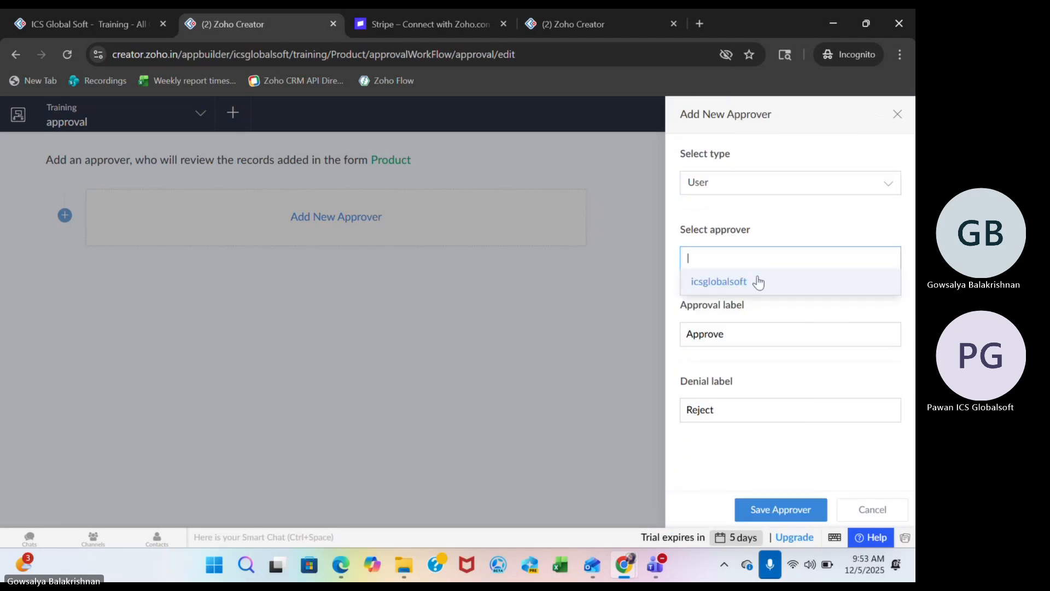
{"action": "left_click", "coordinate": [758, 282]}
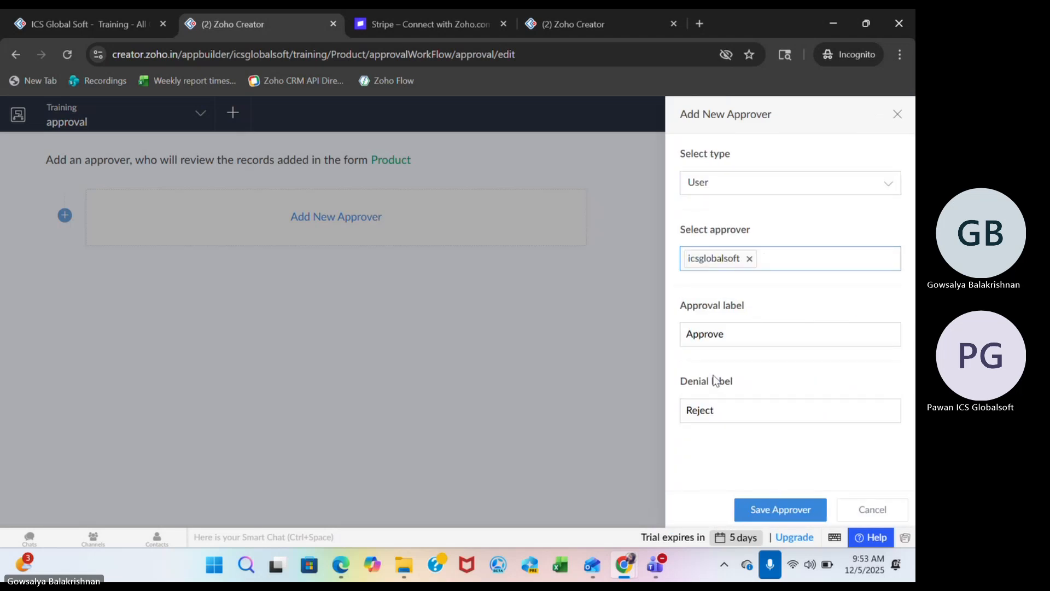
{"action": "left_click", "coordinate": [774, 503]}
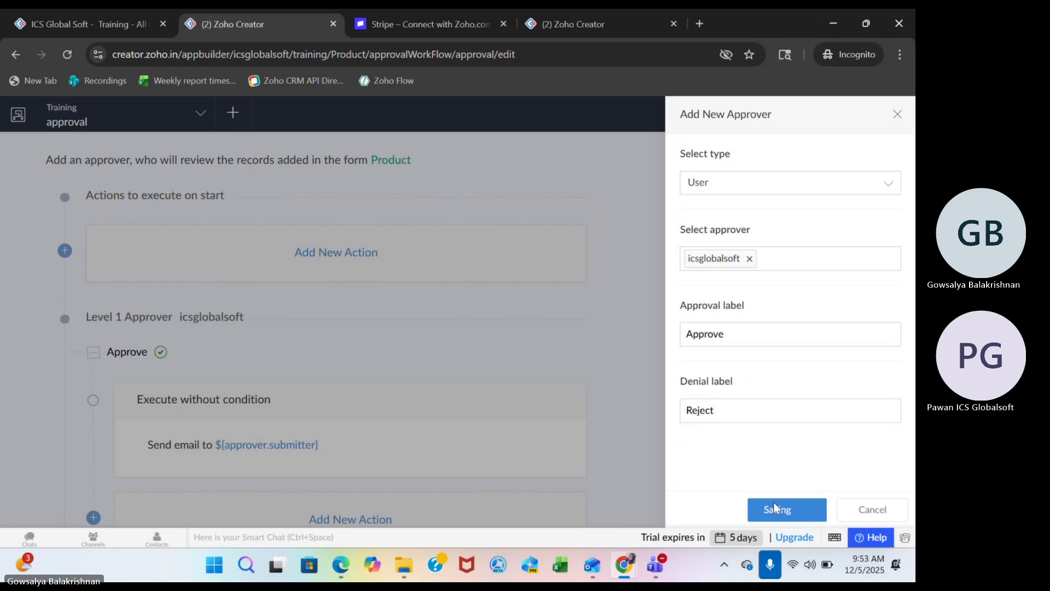
Add a Deluge script action "input.Inventory=200;" to the Approve event, save it, and finish editing the workflow.
{"action": "scroll", "coordinate": [534, 330], "scroll_direction": "down", "scroll_amount": 2}
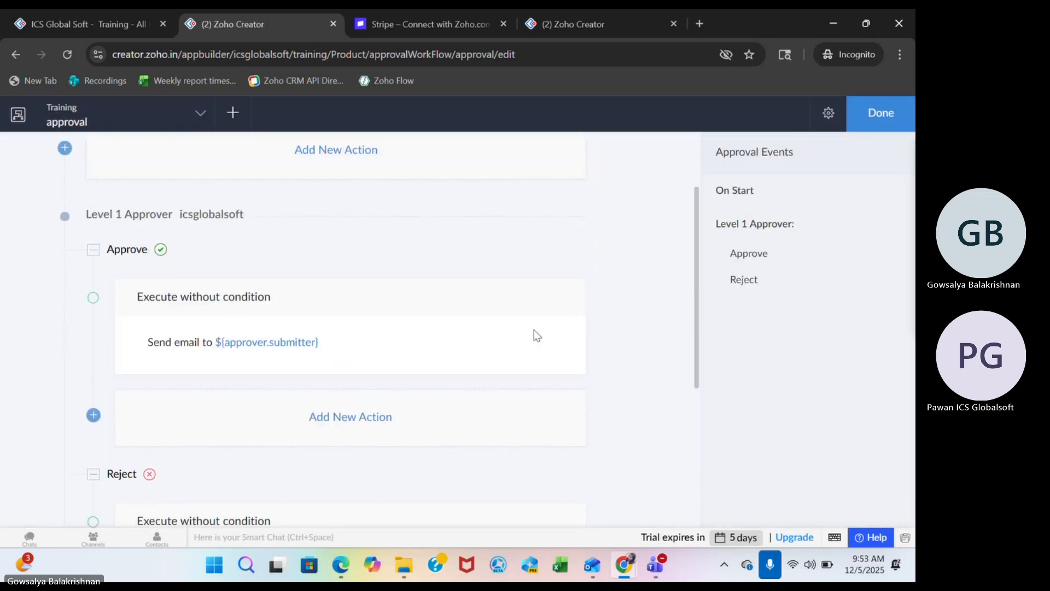
{"action": "left_click", "coordinate": [333, 418]}
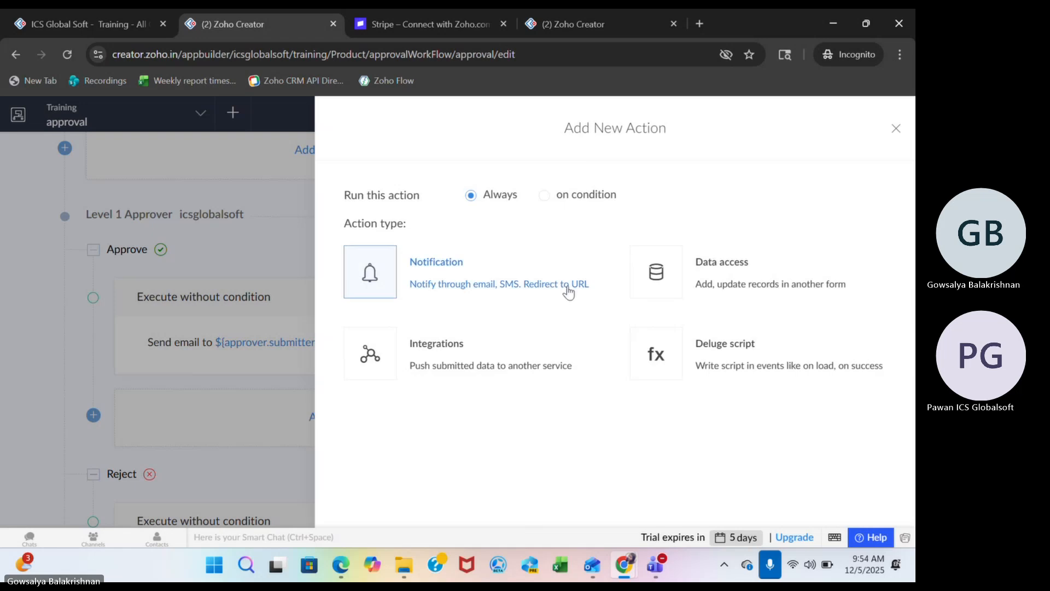
{"action": "left_click", "coordinate": [705, 363]}
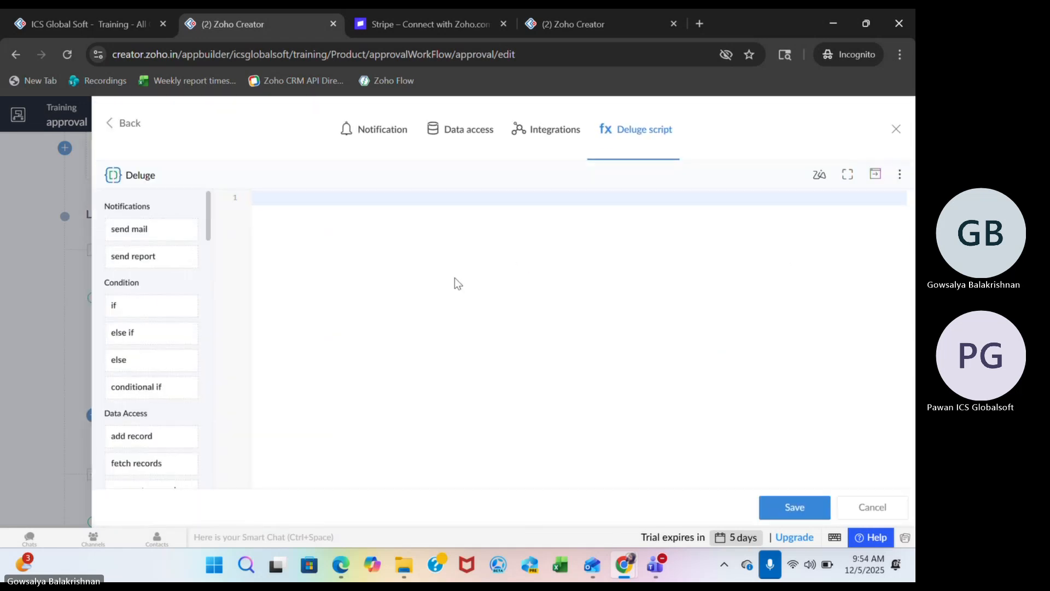
{"action": "type", "text": "input"}
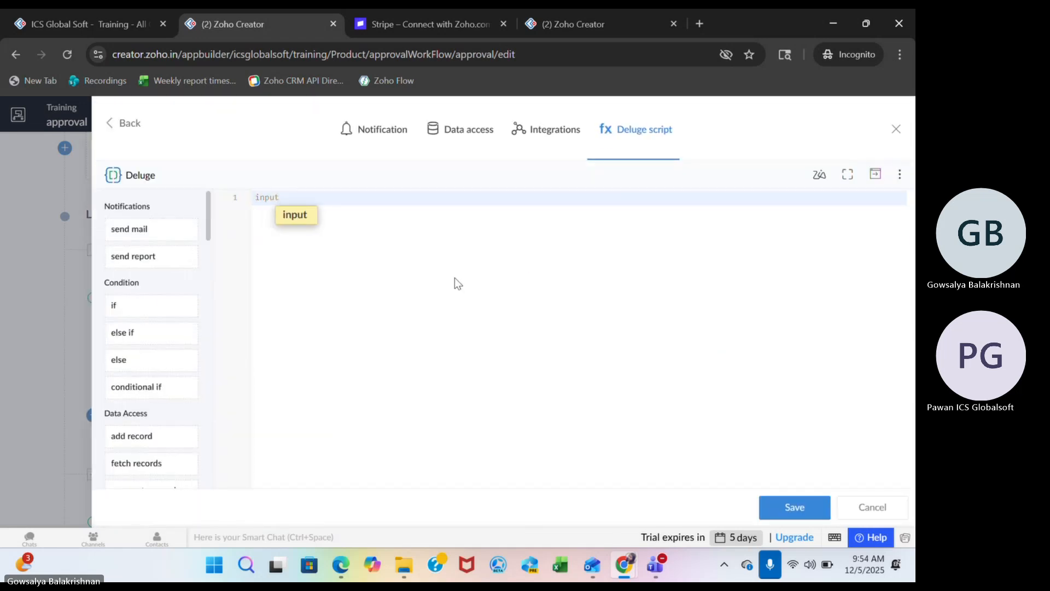
{"action": "type", "text": ".Inventory"}
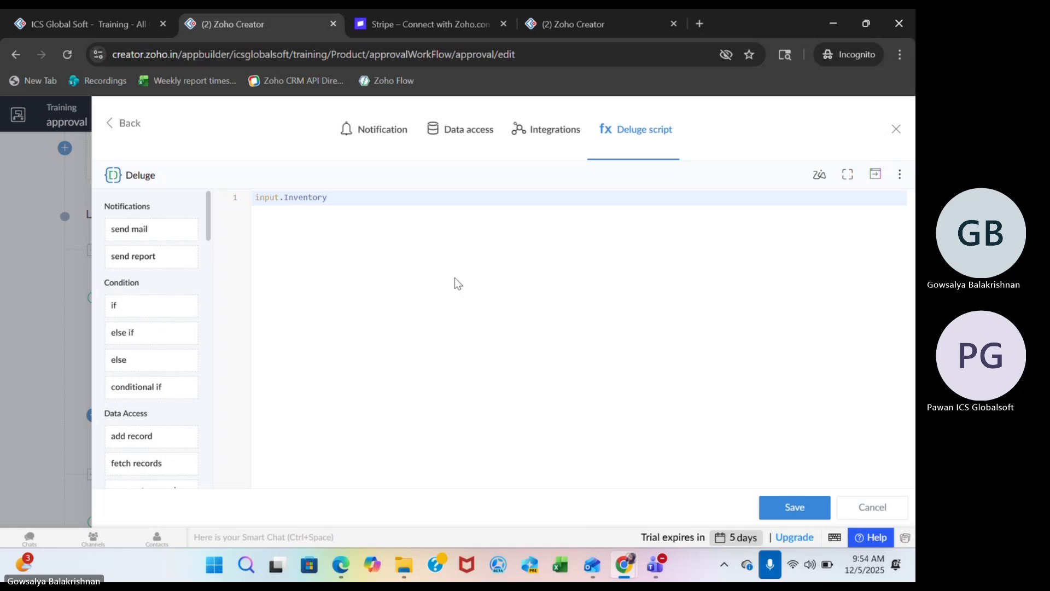
{"action": "type", "text": "=200;"}
{"action": "left_click", "coordinate": [789, 510]}
{"action": "left_click", "coordinate": [868, 114]}
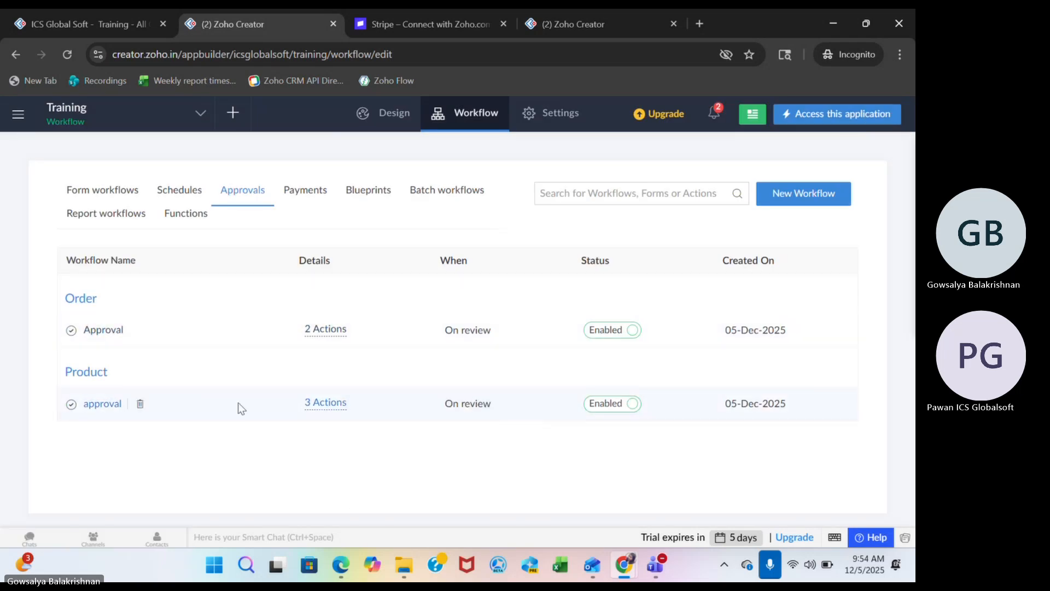
Reopen the Product form's approval workflow and review its properties, including the run condition, recall option and live approval fields.
{"action": "left_click", "coordinate": [98, 403]}
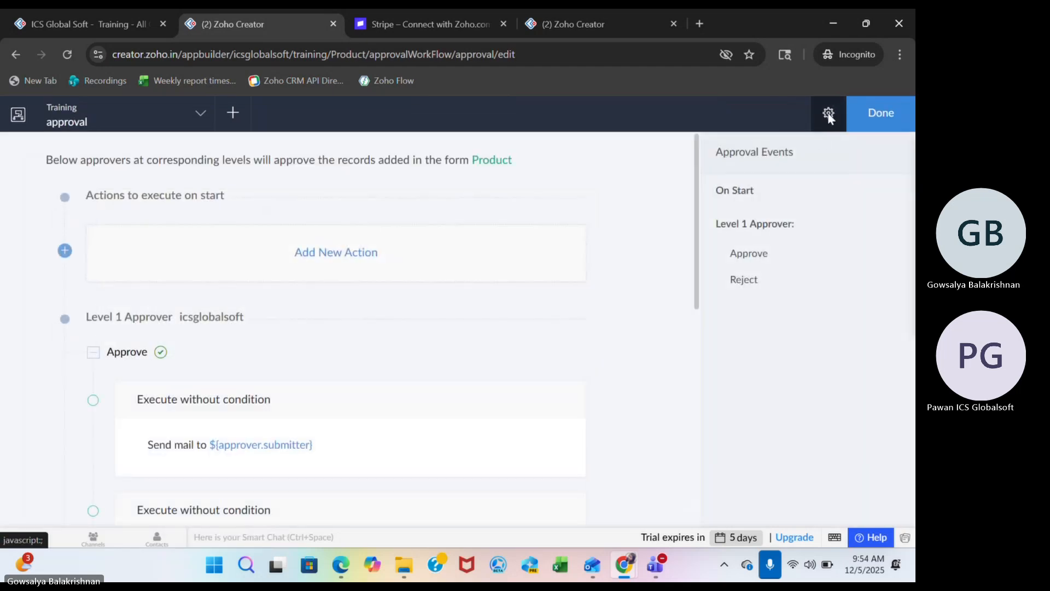
{"action": "left_click", "coordinate": [829, 113]}
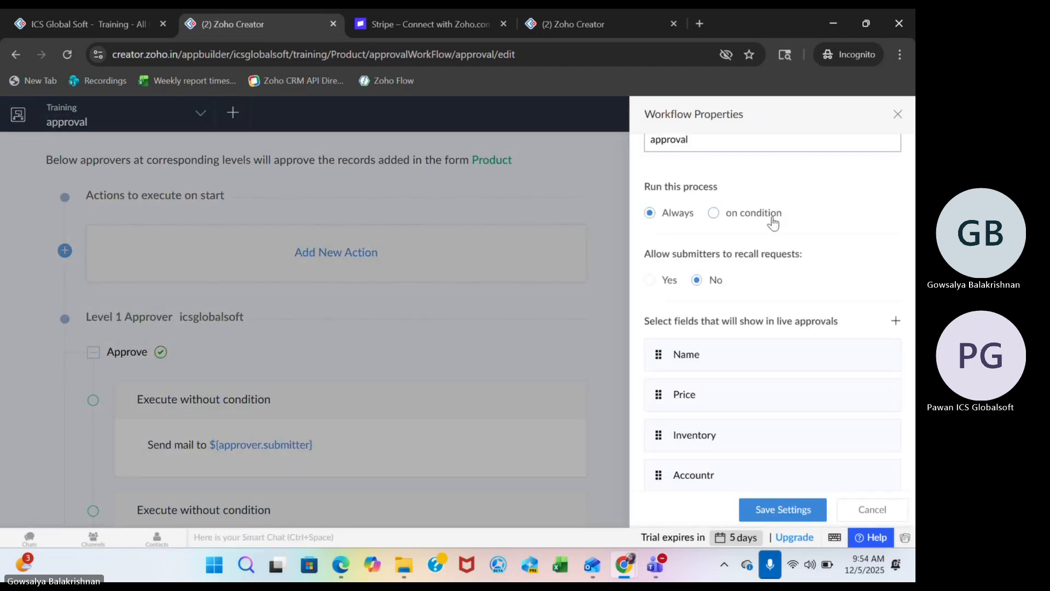
{"action": "scroll", "coordinate": [773, 217], "scroll_direction": "down", "scroll_amount": 1}
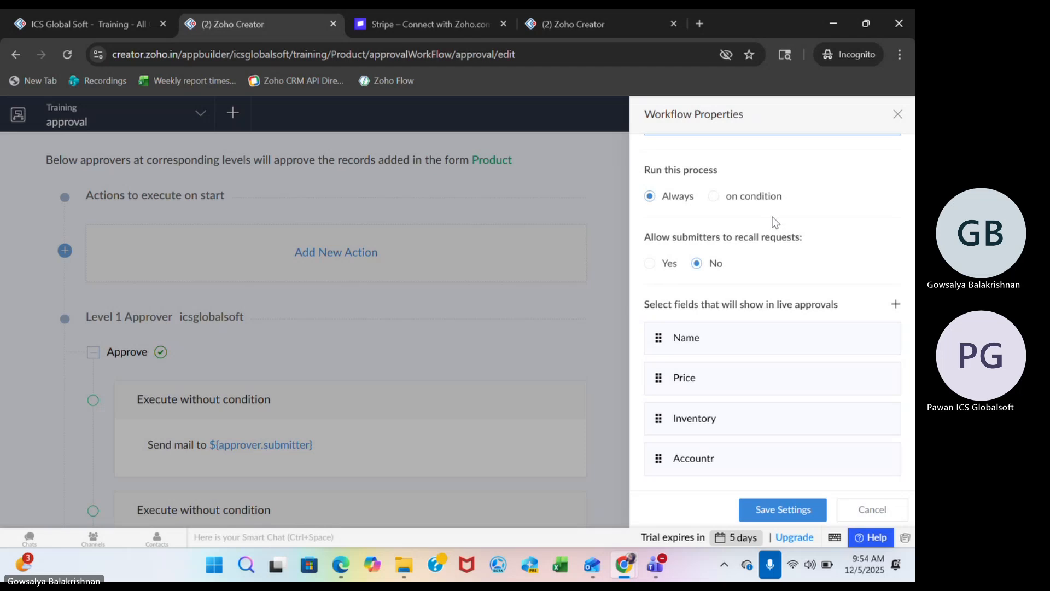
{"action": "scroll", "coordinate": [775, 222], "scroll_direction": "up", "scroll_amount": 3}
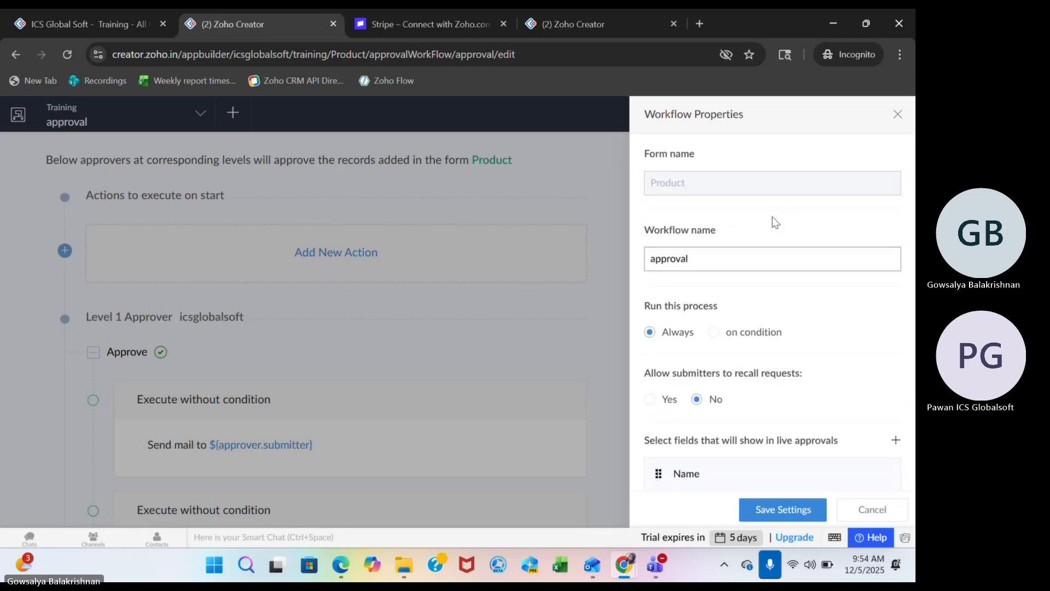
{"action": "scroll", "coordinate": [776, 221], "scroll_direction": "down", "scroll_amount": 3}
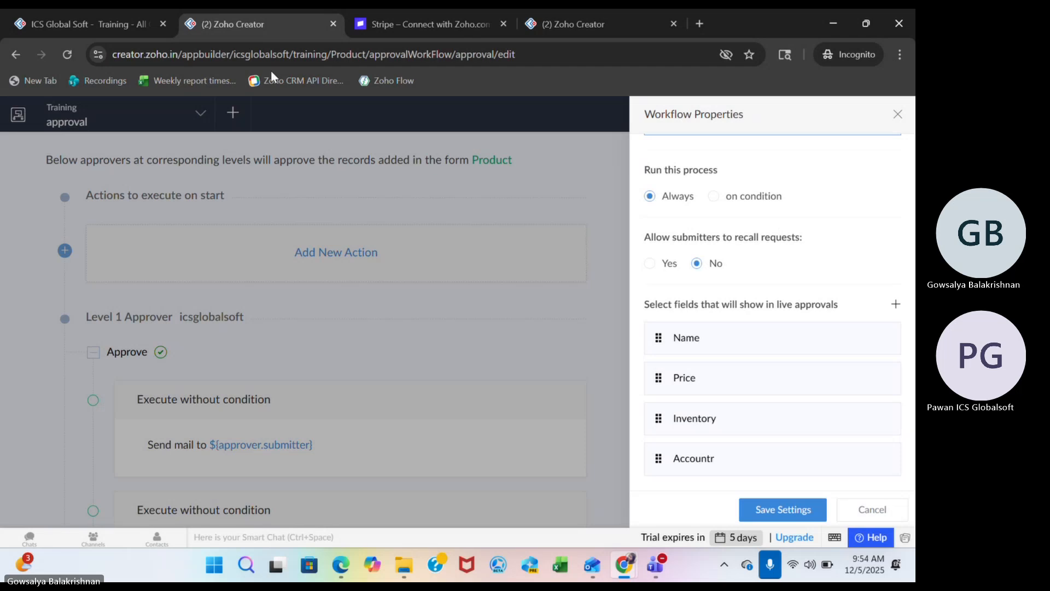
Return to the live Training application and reload it.
{"action": "left_click", "coordinate": [131, 26]}
{"action": "left_click", "coordinate": [64, 55]}
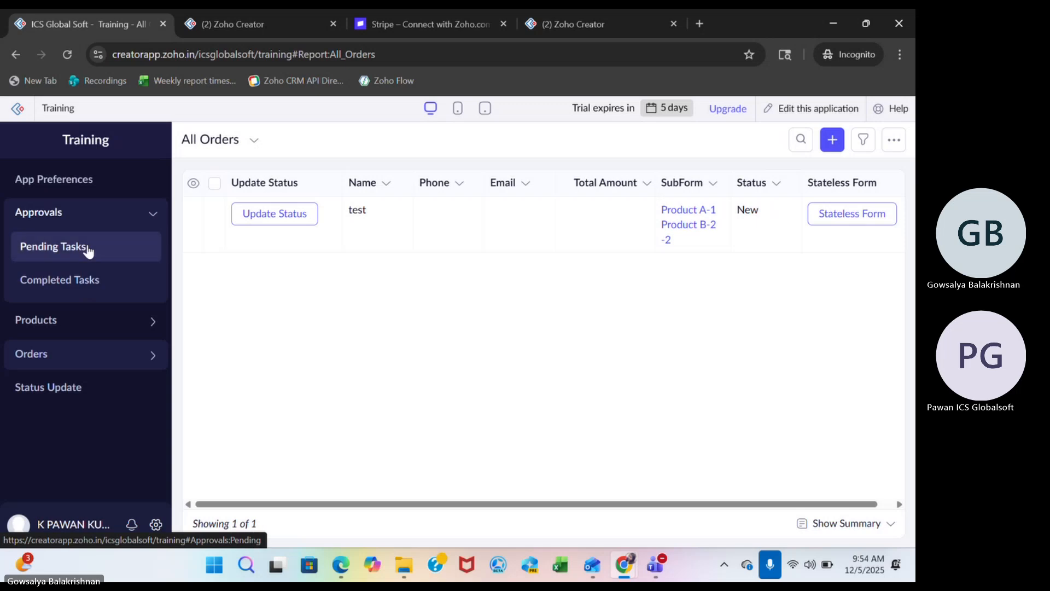
Submit a new Product record in the live application with the name "test" and price 233.
{"action": "left_click", "coordinate": [73, 320]}
{"action": "left_click", "coordinate": [93, 275]}
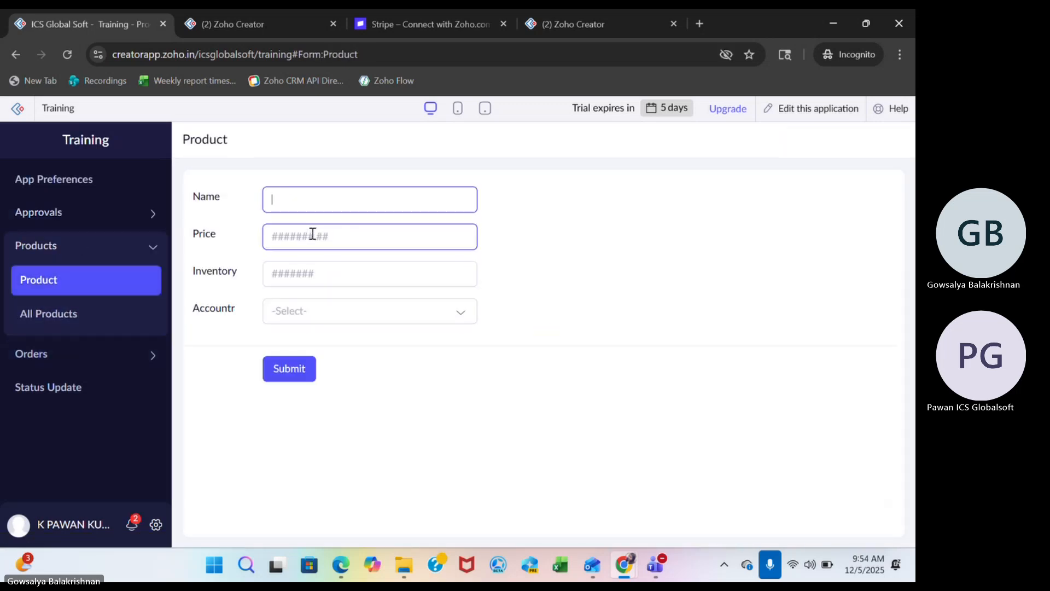
{"action": "type", "text": "test"}
{"action": "left_click", "coordinate": [312, 235]}
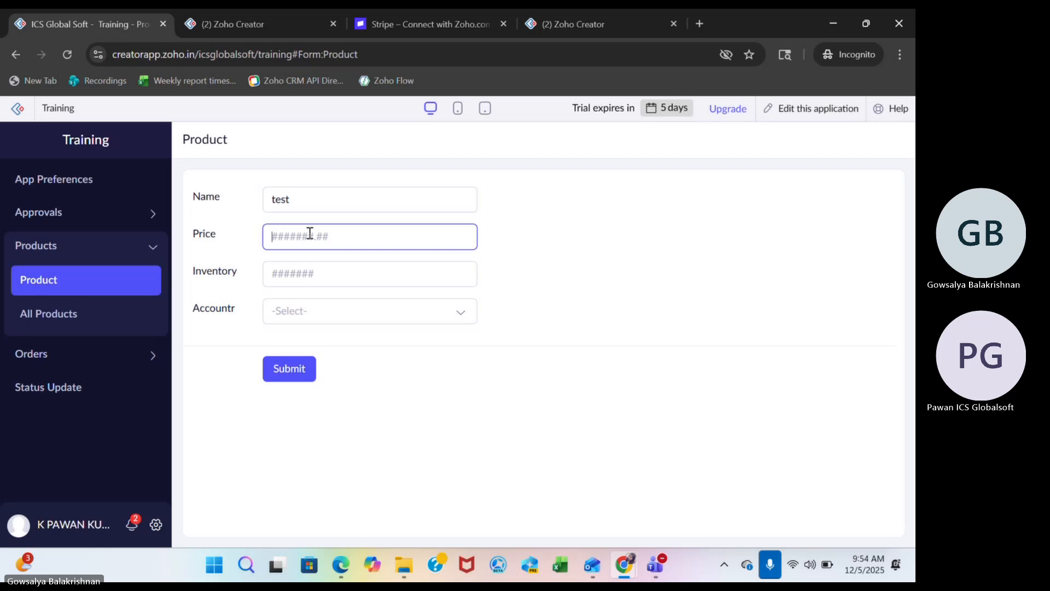
{"action": "type", "text": "233"}
{"action": "left_click", "coordinate": [292, 370]}
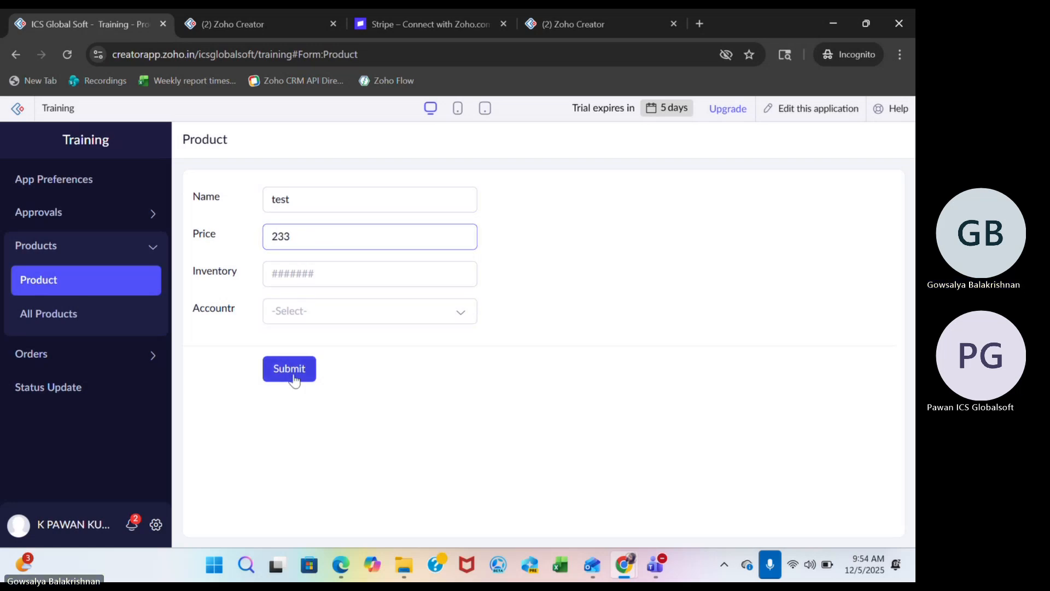
Open the All Products report and check the test product's details and record options for approval actions.
{"action": "left_click", "coordinate": [132, 322]}
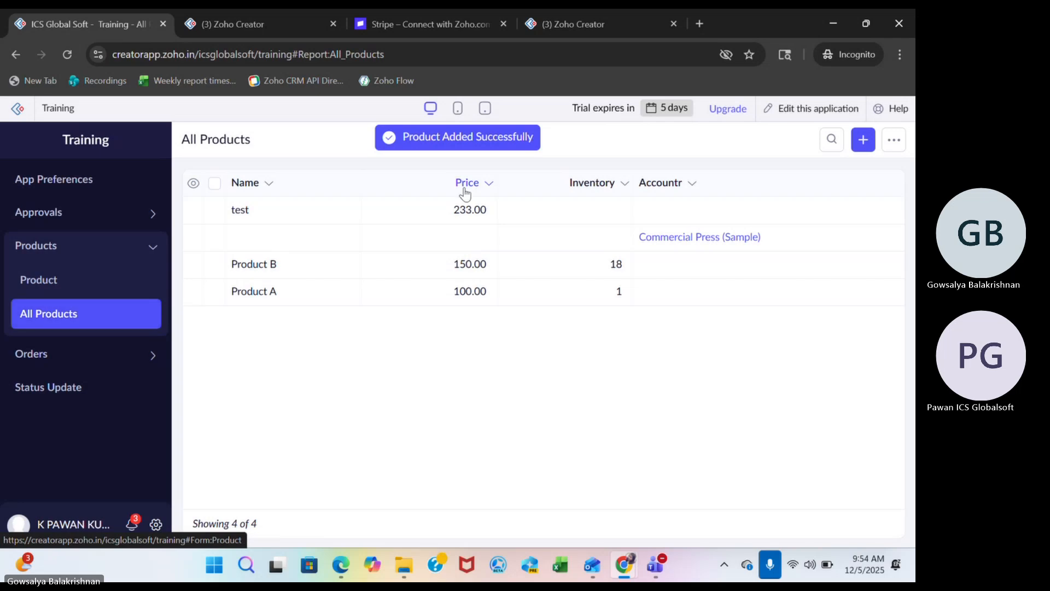
{"action": "left_click", "coordinate": [412, 210]}
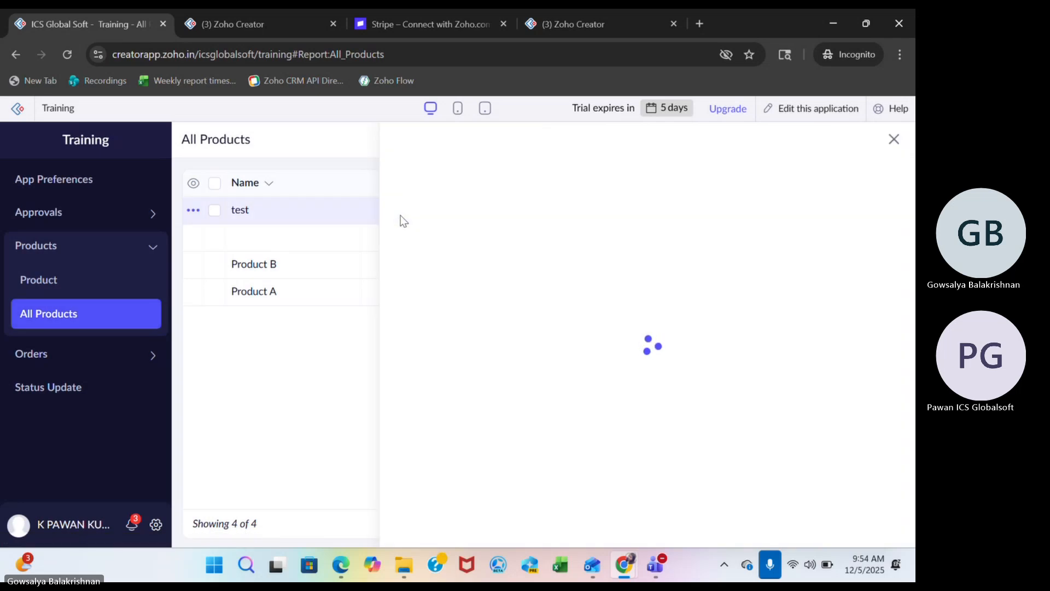
{"action": "left_click", "coordinate": [844, 141]}
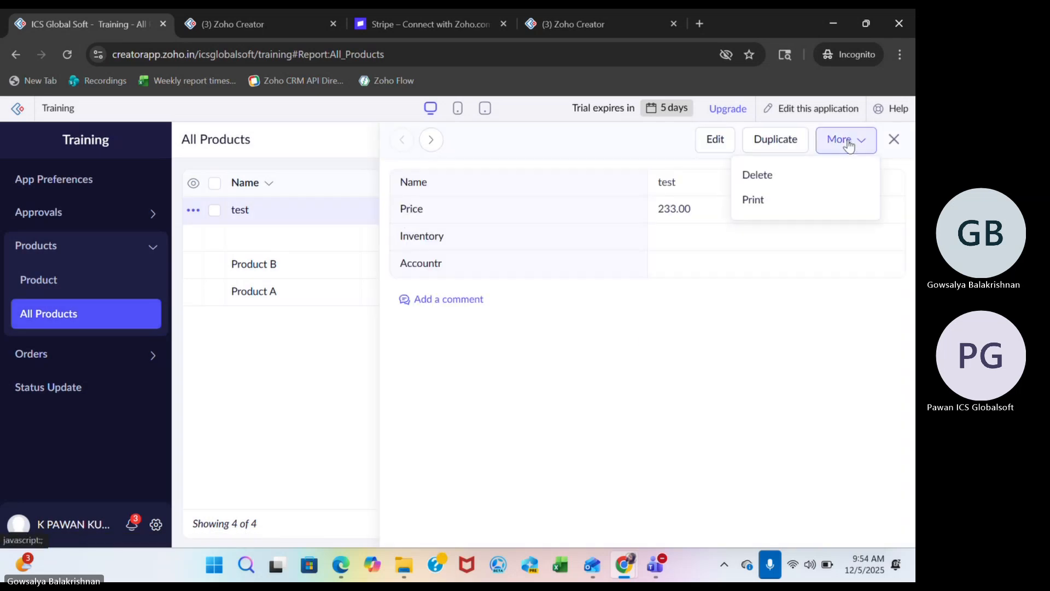
{"action": "left_click", "coordinate": [895, 139]}
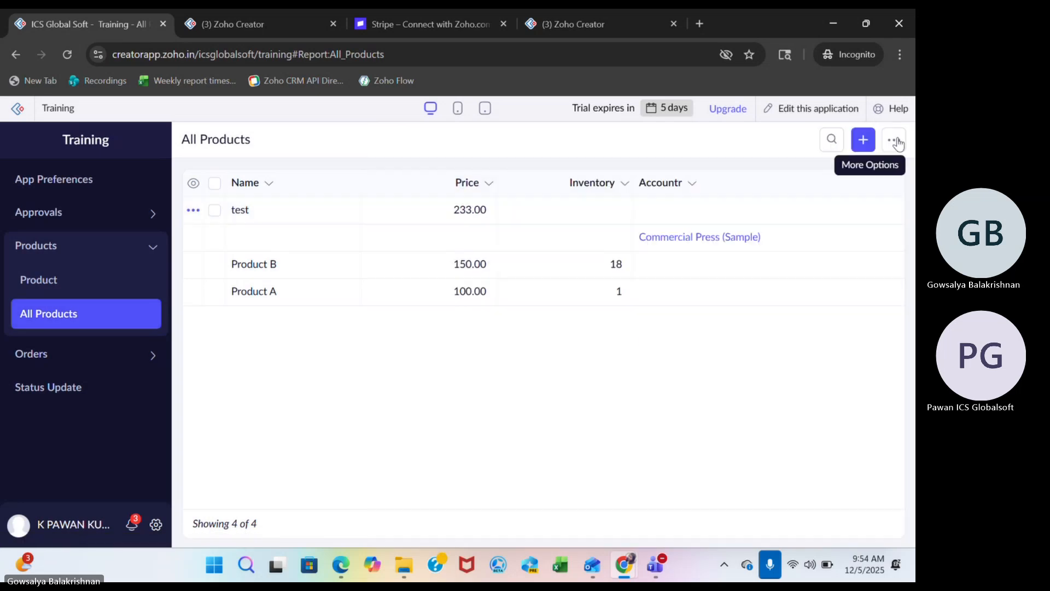
{"action": "left_click", "coordinate": [193, 210]}
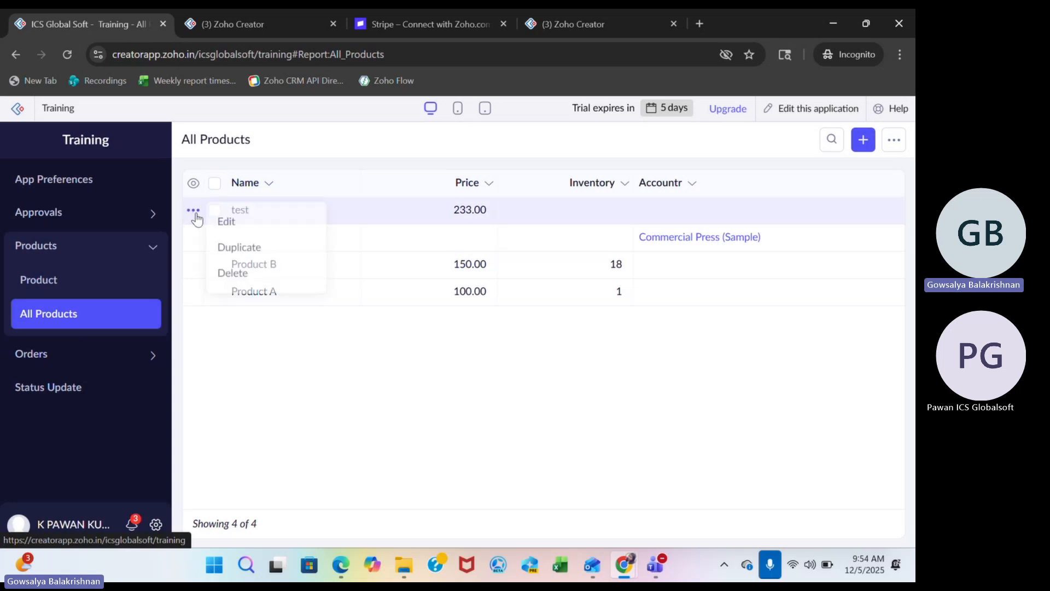
{"action": "left_click", "coordinate": [372, 210]}
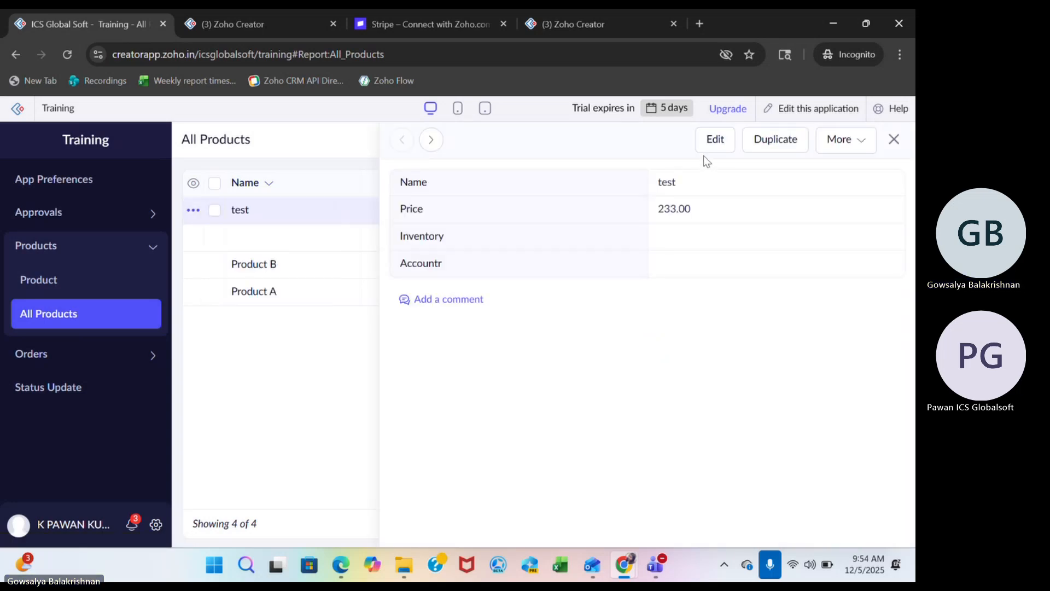
Resubmit the test product from its edit form with the same values, and check its record details again.
{"action": "left_click", "coordinate": [714, 139]}
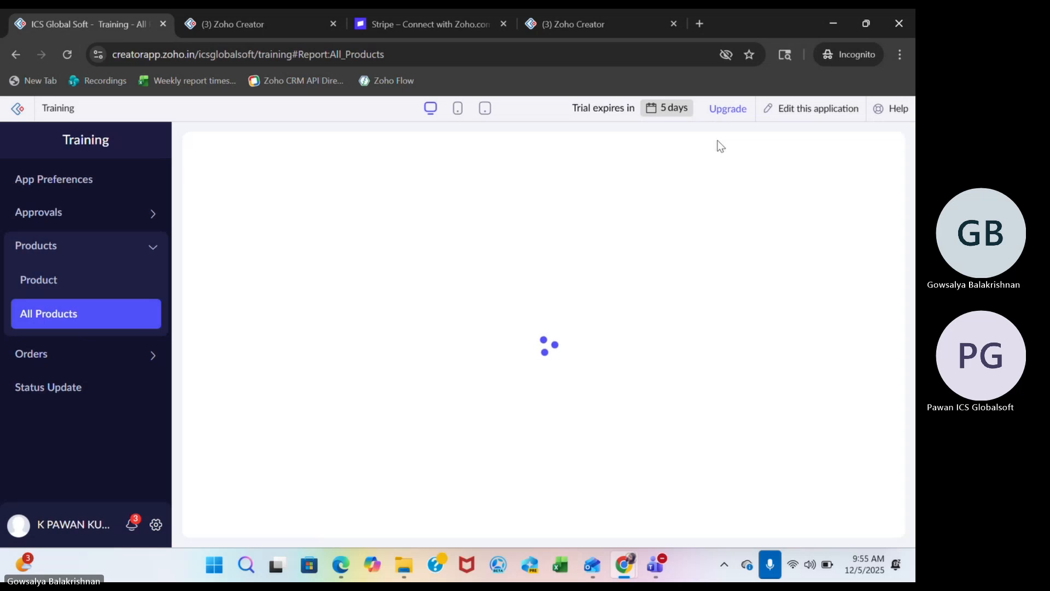
{"action": "left_click", "coordinate": [285, 363]}
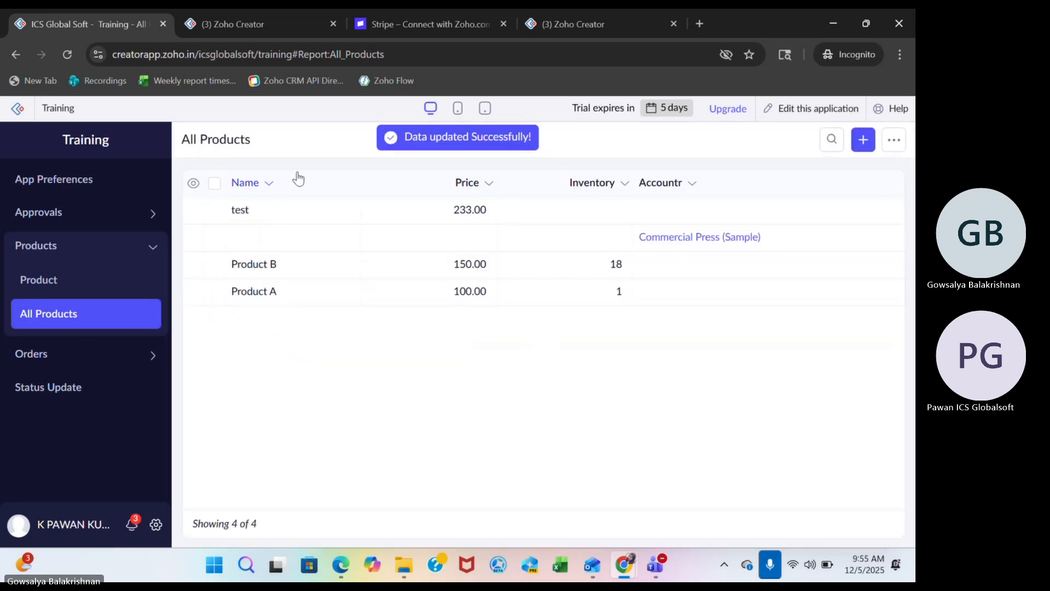
{"action": "left_click", "coordinate": [292, 214]}
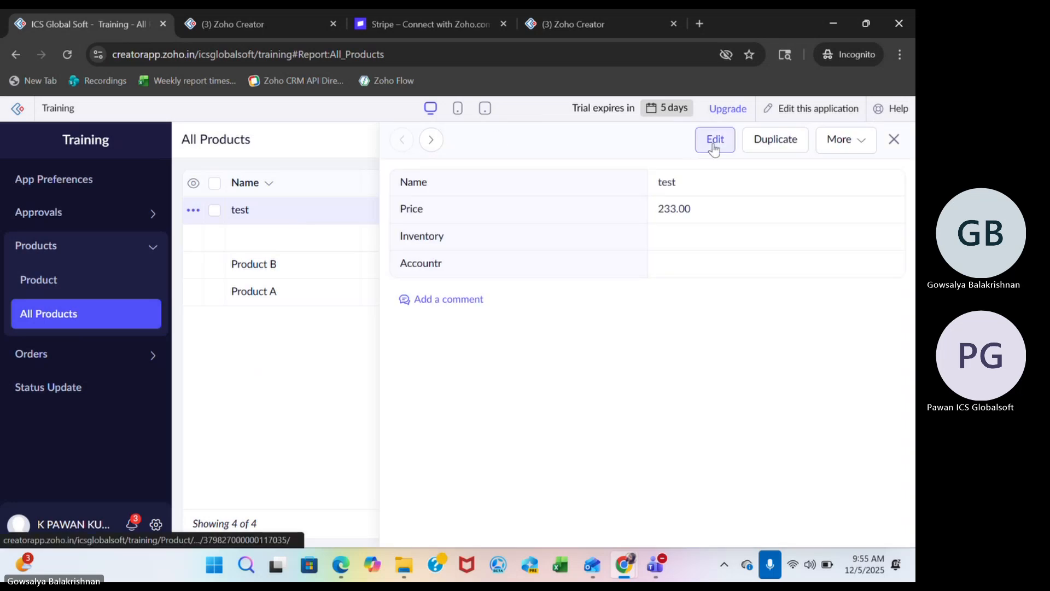
{"action": "left_click", "coordinate": [892, 143]}
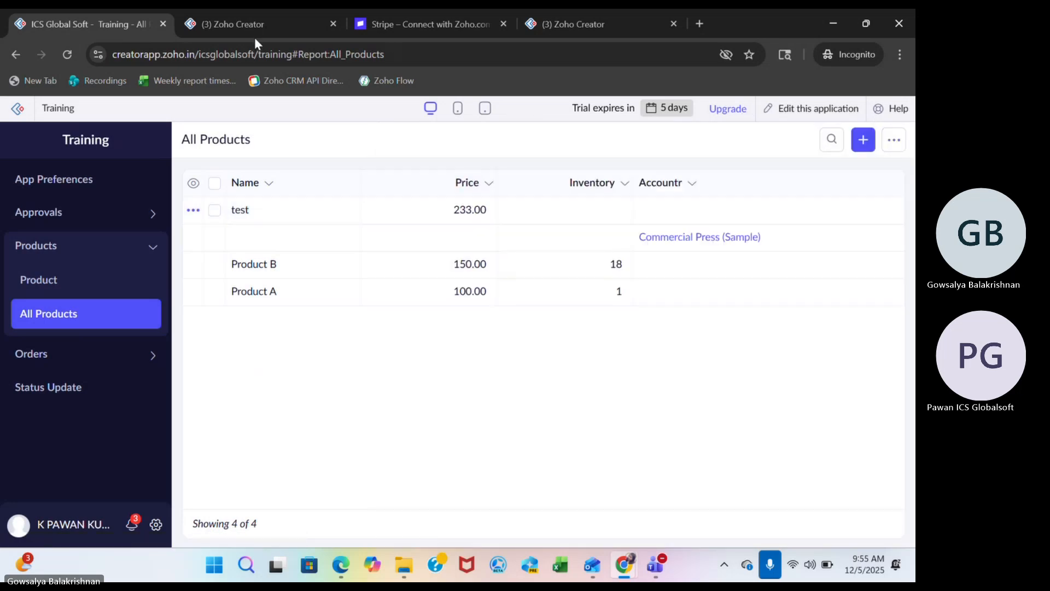
Return to the Product approval workflow, review its properties with the process set to always run, and save the settings.
{"action": "left_click", "coordinate": [244, 18]}
{"action": "scroll", "coordinate": [746, 293], "scroll_direction": "up", "scroll_amount": 3}
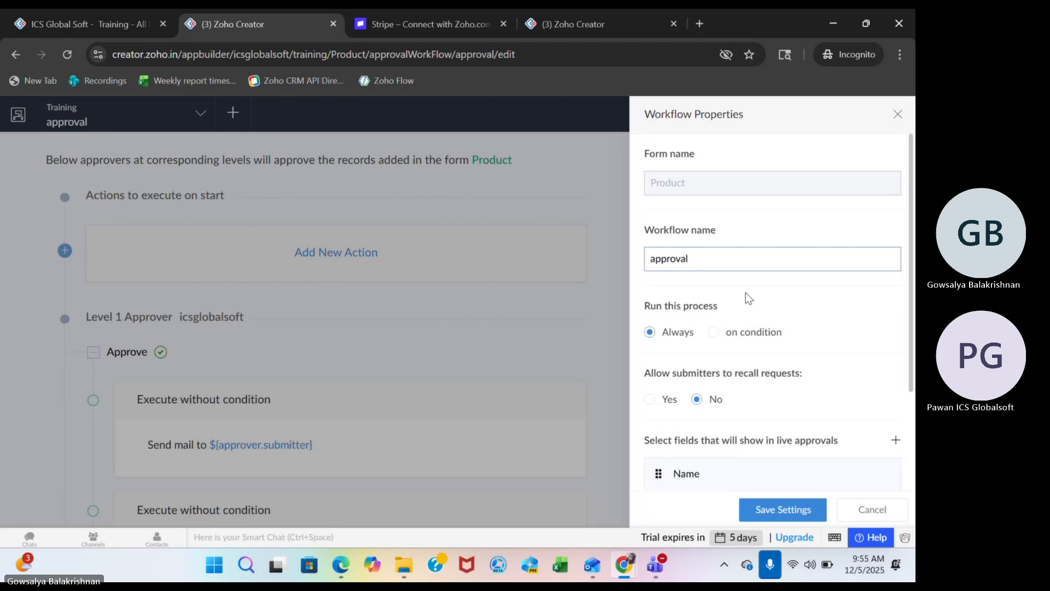
{"action": "scroll", "coordinate": [697, 255], "scroll_direction": "down", "scroll_amount": 3}
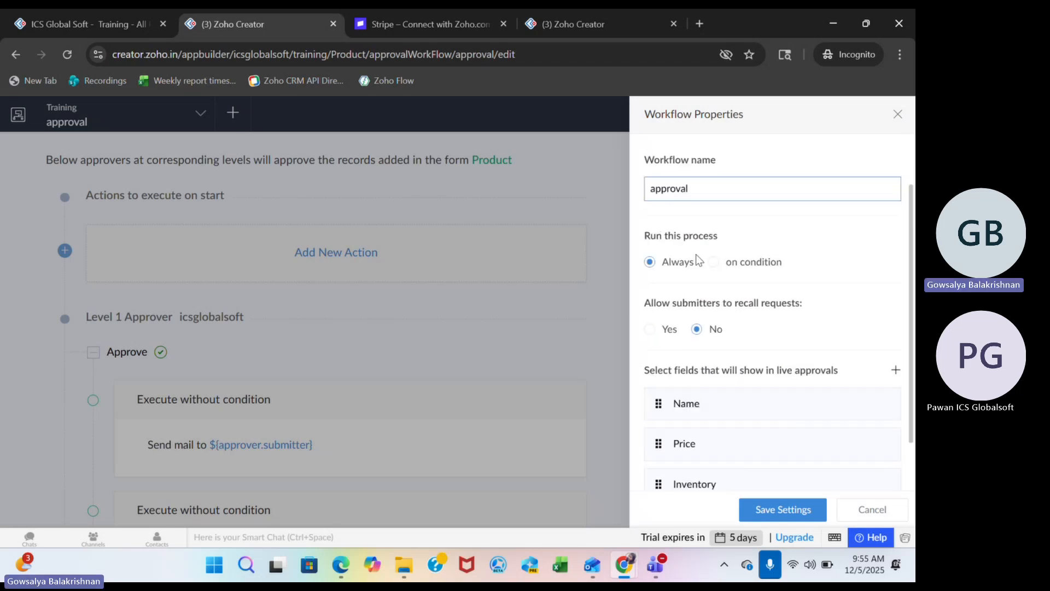
{"action": "left_click", "coordinate": [788, 509]}
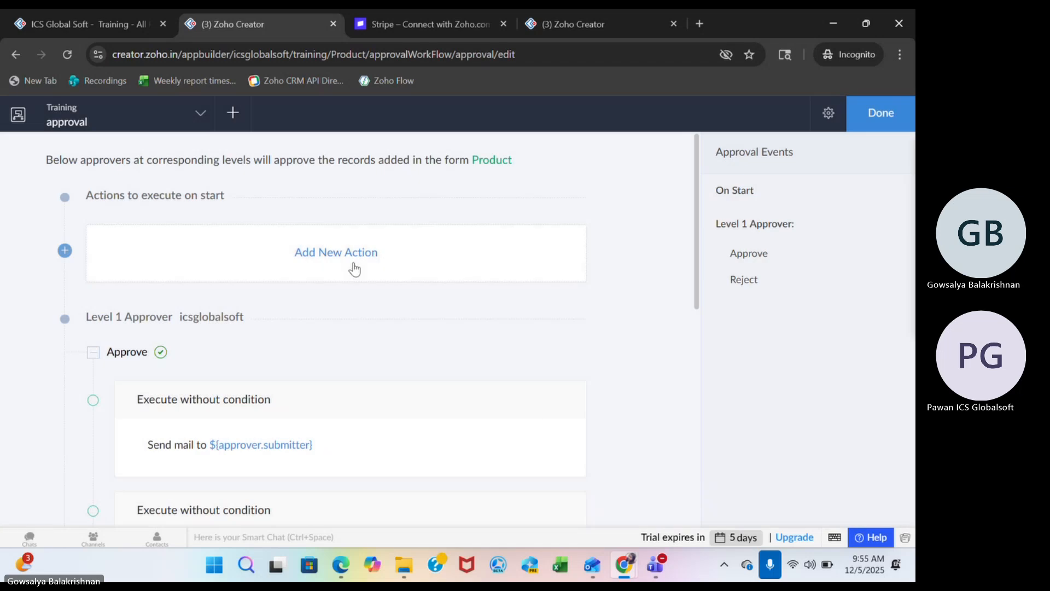
Review the action types offered for the workflow's start event and the actions configured under Approve.
{"action": "left_click", "coordinate": [333, 271]}
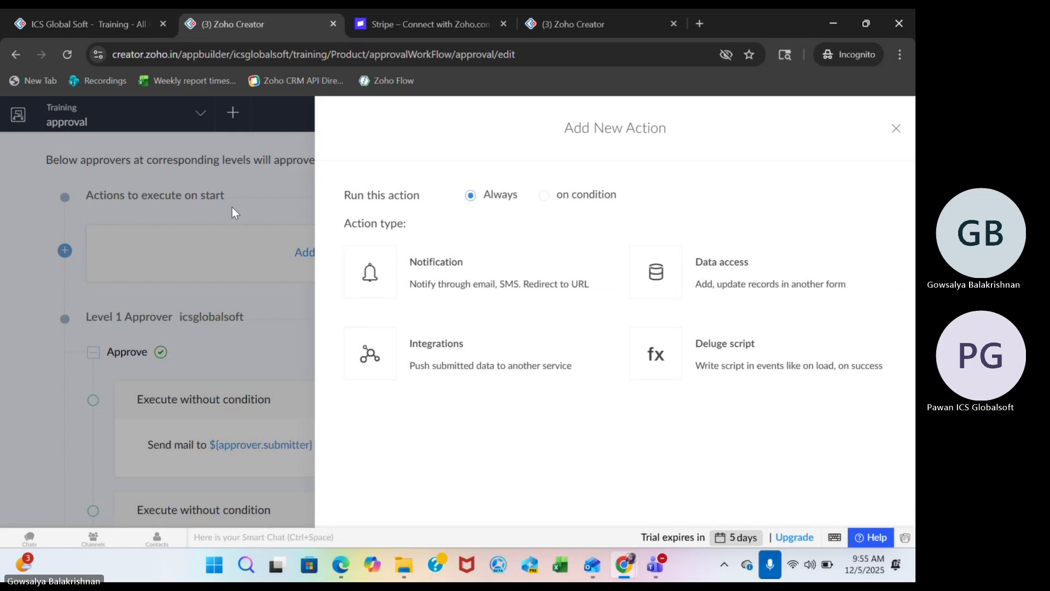
{"action": "left_click", "coordinate": [896, 129]}
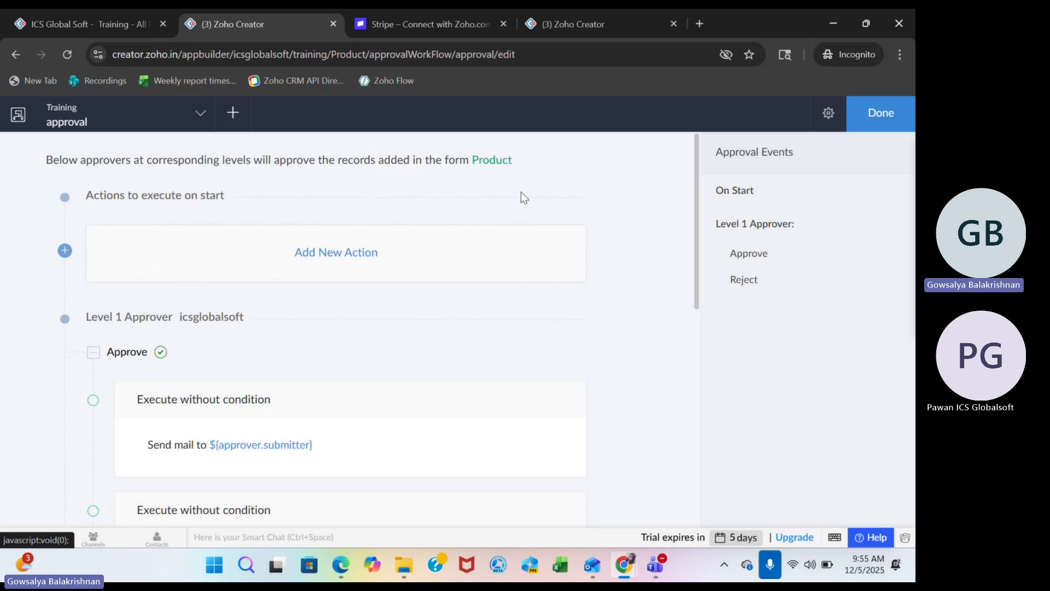
{"action": "left_click", "coordinate": [332, 244]}
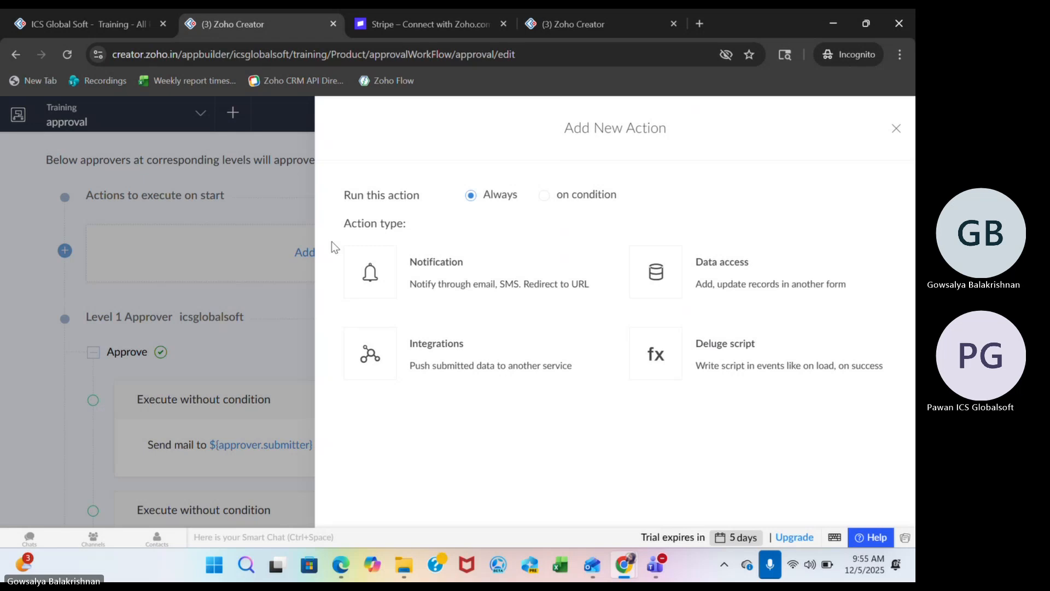
{"action": "left_click", "coordinate": [895, 129]}
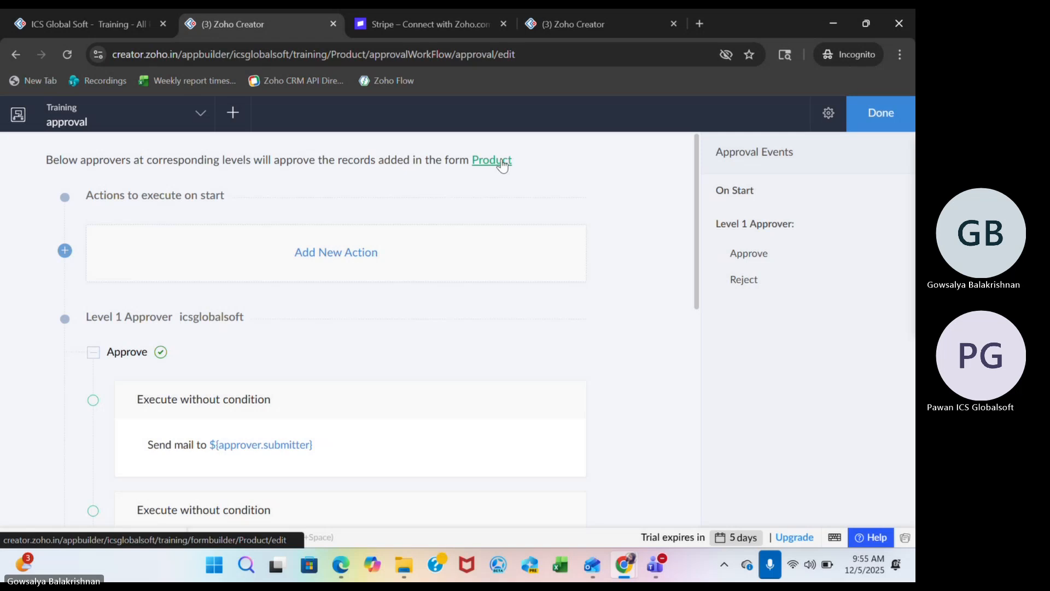
{"action": "scroll", "coordinate": [477, 427], "scroll_direction": "down", "scroll_amount": 3}
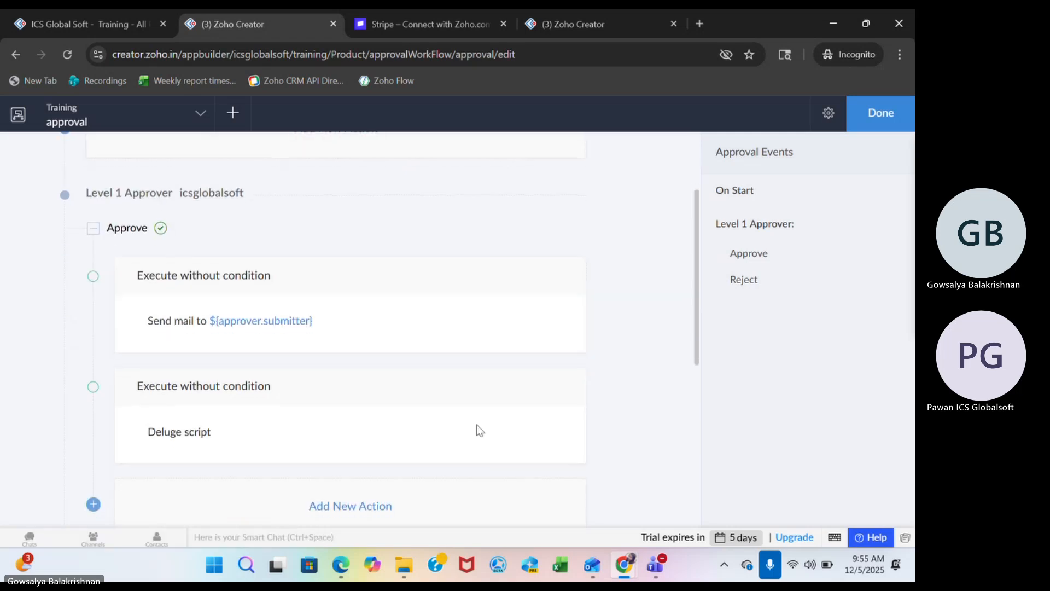
{"action": "scroll", "coordinate": [477, 424], "scroll_direction": "up", "scroll_amount": 3}
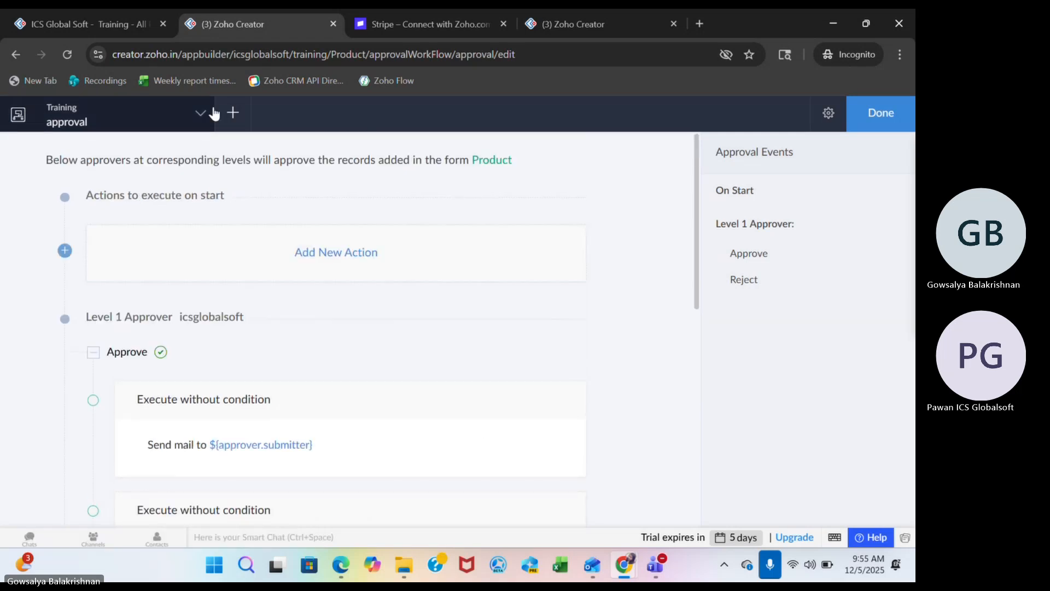
Reload the live Training application and submit a new Product record named "nvhg" with price 677.
{"action": "left_click", "coordinate": [126, 23]}
{"action": "left_click", "coordinate": [71, 47]}
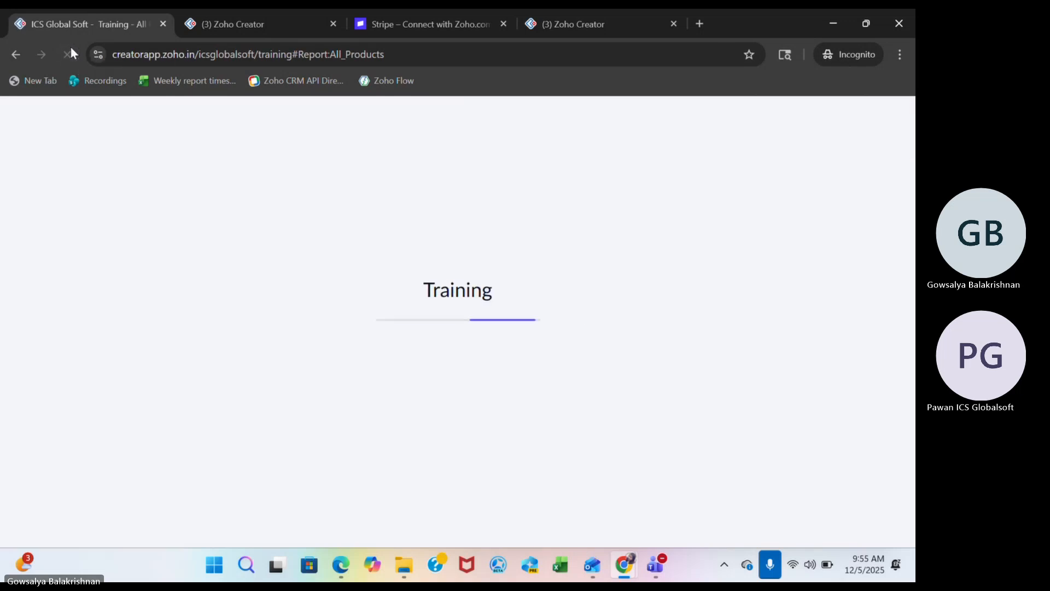
{"action": "left_click", "coordinate": [81, 276]}
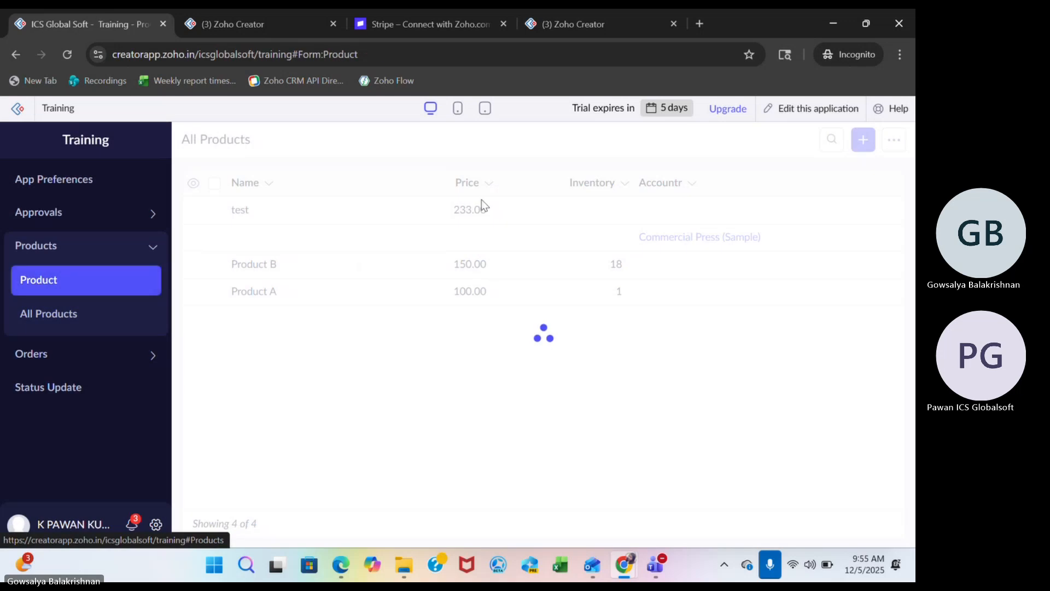
{"action": "type", "text": "nvhg"}
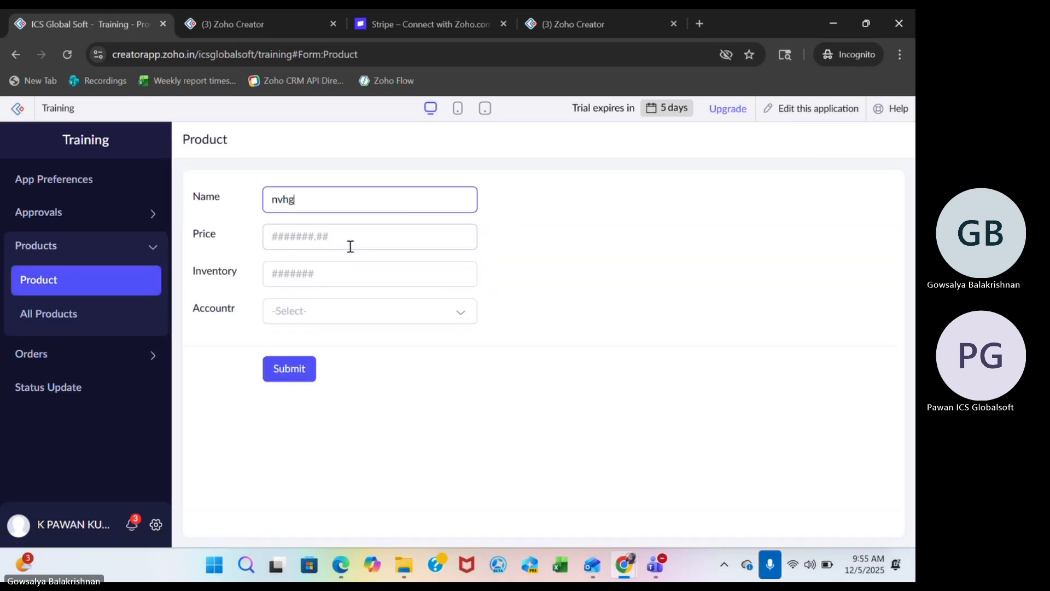
{"action": "left_click", "coordinate": [337, 226]}
{"action": "type", "text": "677"}
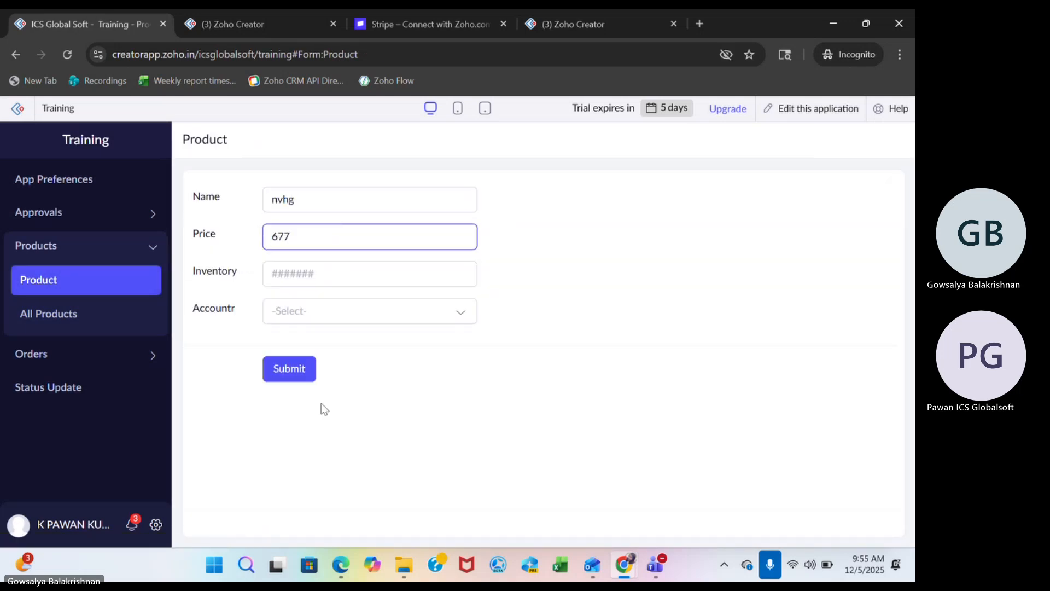
{"action": "left_click", "coordinate": [294, 376]}
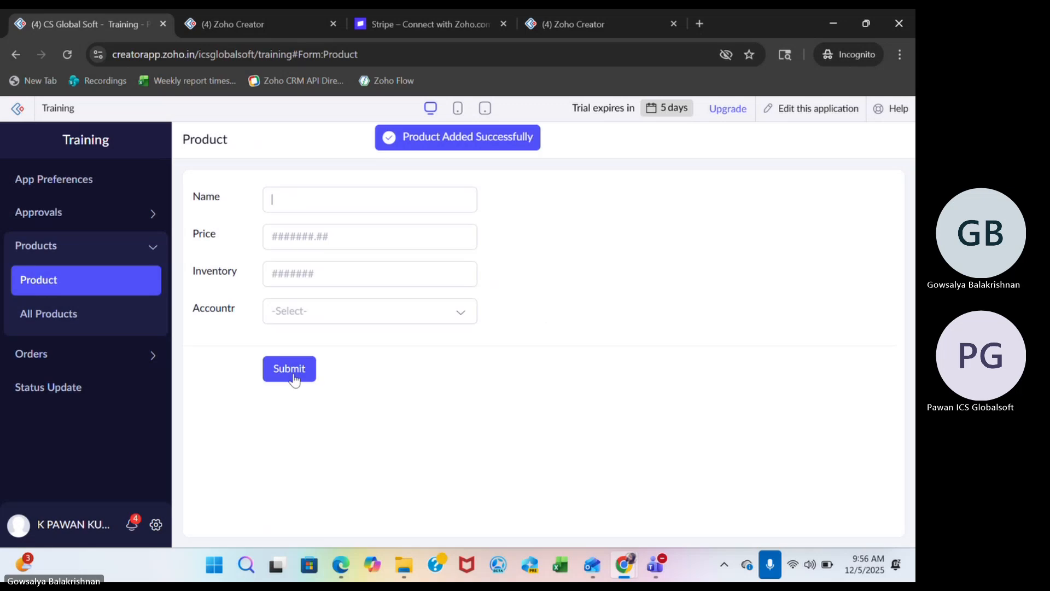
Open the All Products report and check the nvhg product's details and record options for approval actions.
{"action": "left_click", "coordinate": [102, 312]}
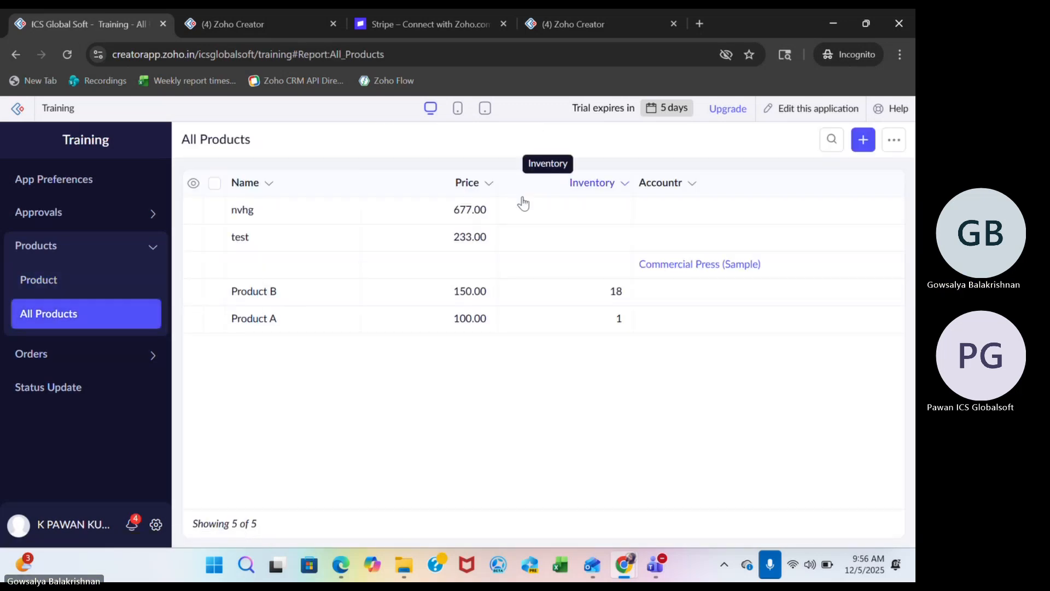
{"action": "left_click", "coordinate": [501, 213]}
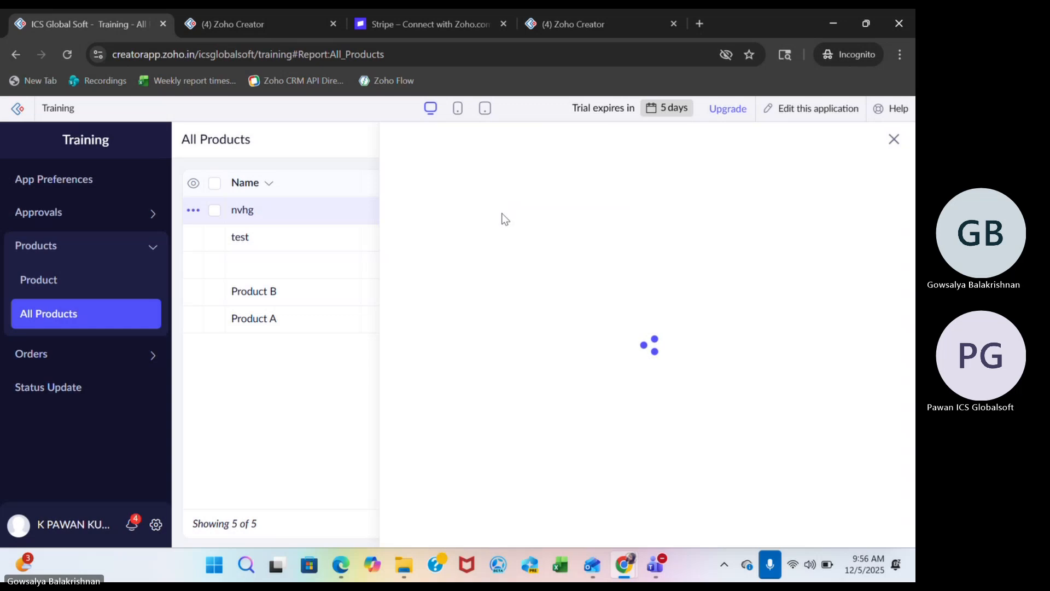
{"action": "left_click", "coordinate": [895, 140]}
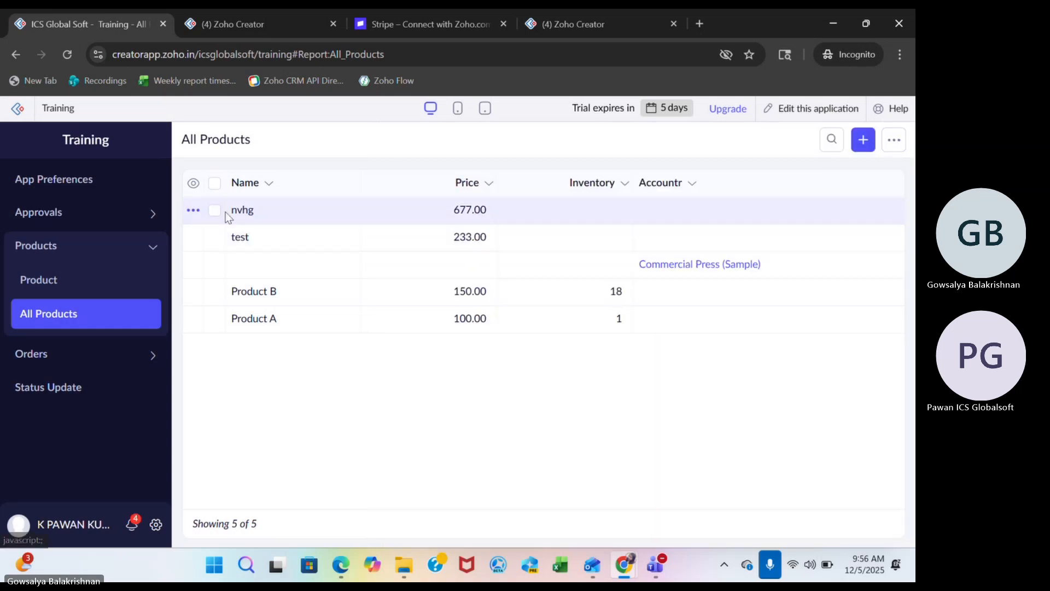
{"action": "left_click", "coordinate": [194, 213]}
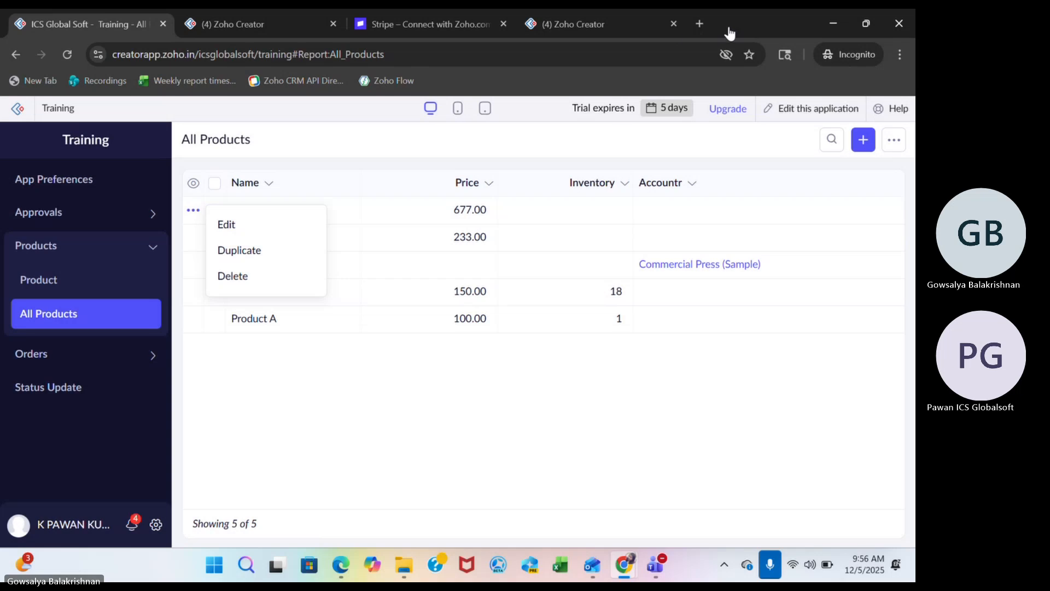
{"action": "left_click_drag", "start_coordinate": [219, 26], "coordinate": [279, 356]}
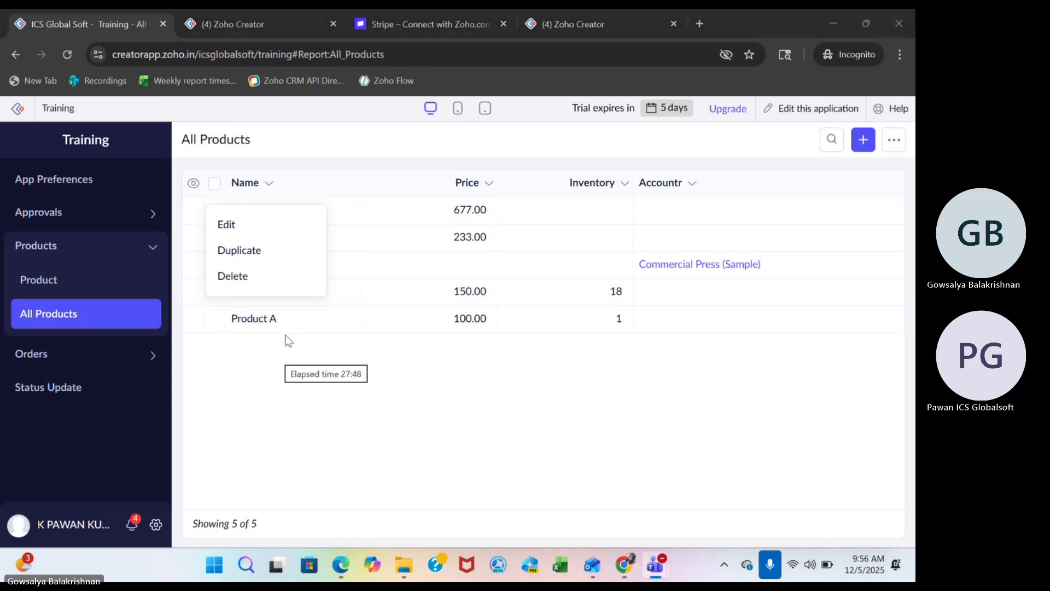
Search the web in a new browser tab for "approvals zoho creator".
{"action": "left_click", "coordinate": [703, 22]}
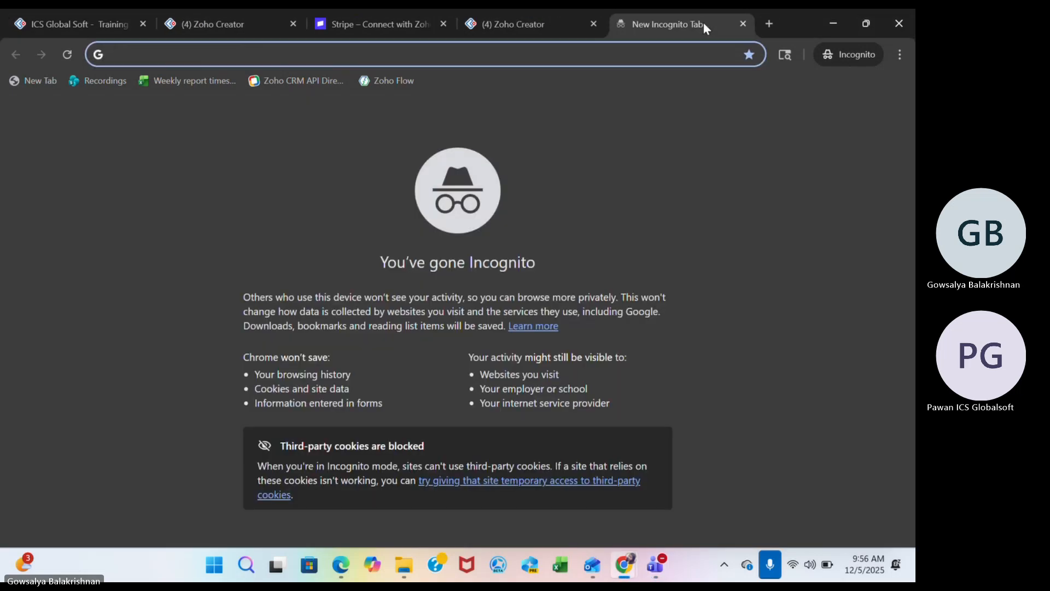
{"action": "type", "text": "app"}
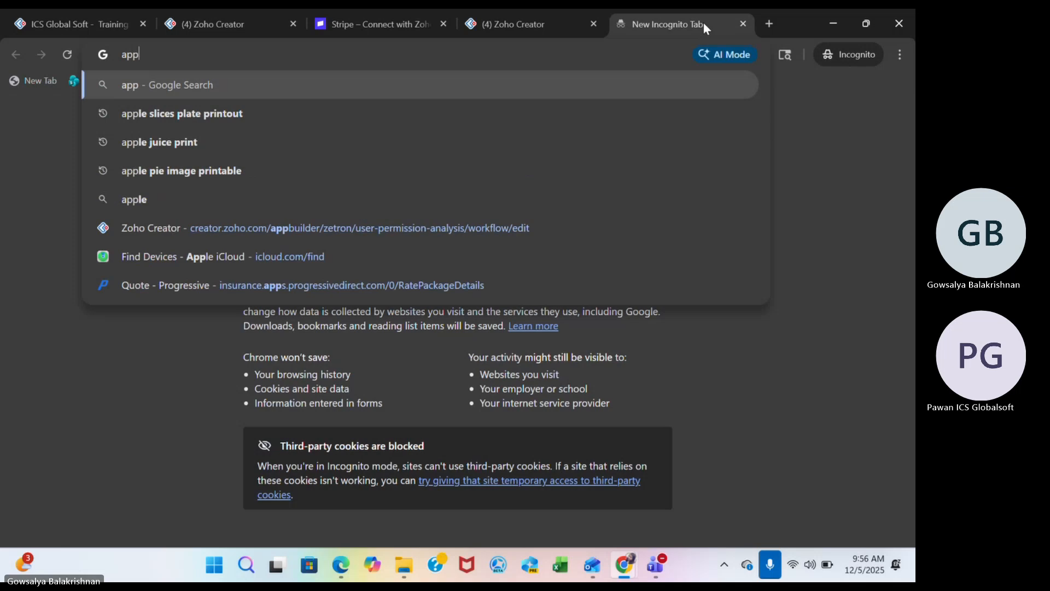
{"action": "type", "text": "roval"}
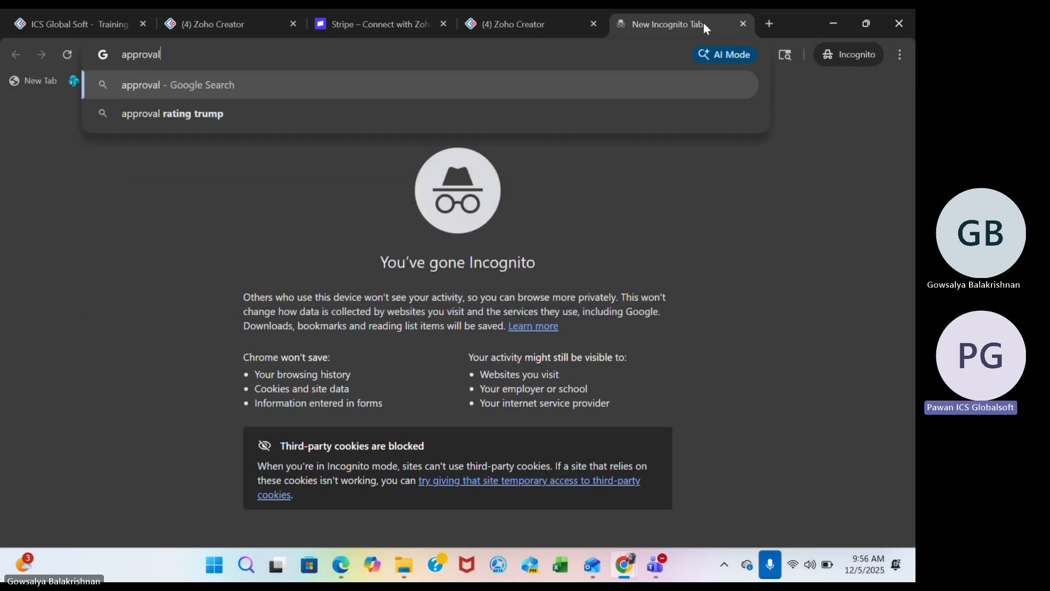
{"action": "type", "text": "s zo"}
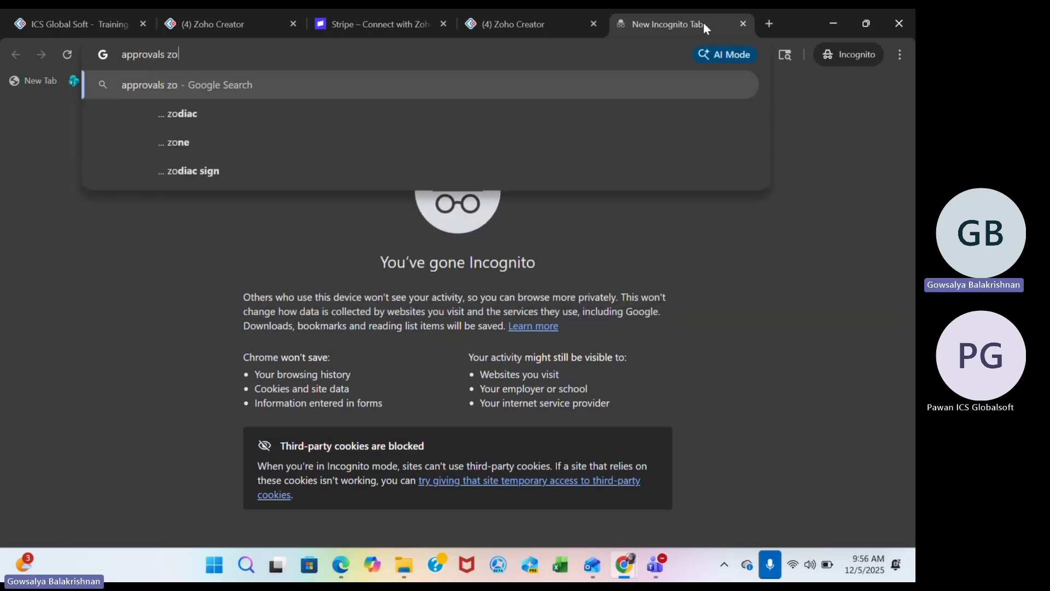
{"action": "type", "text": "ho creator"}
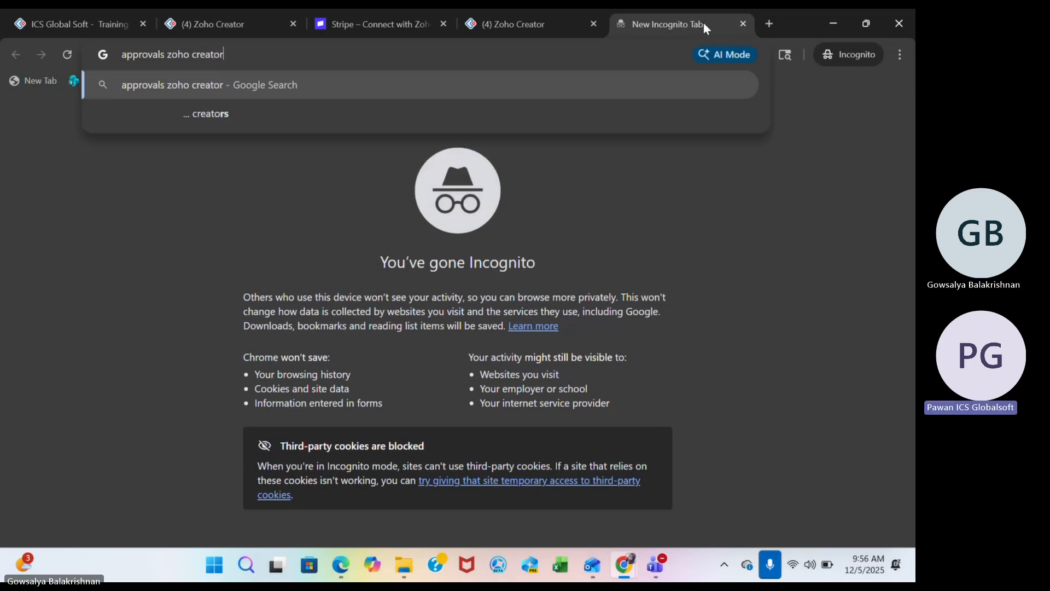
{"action": "key", "text": "Return"}
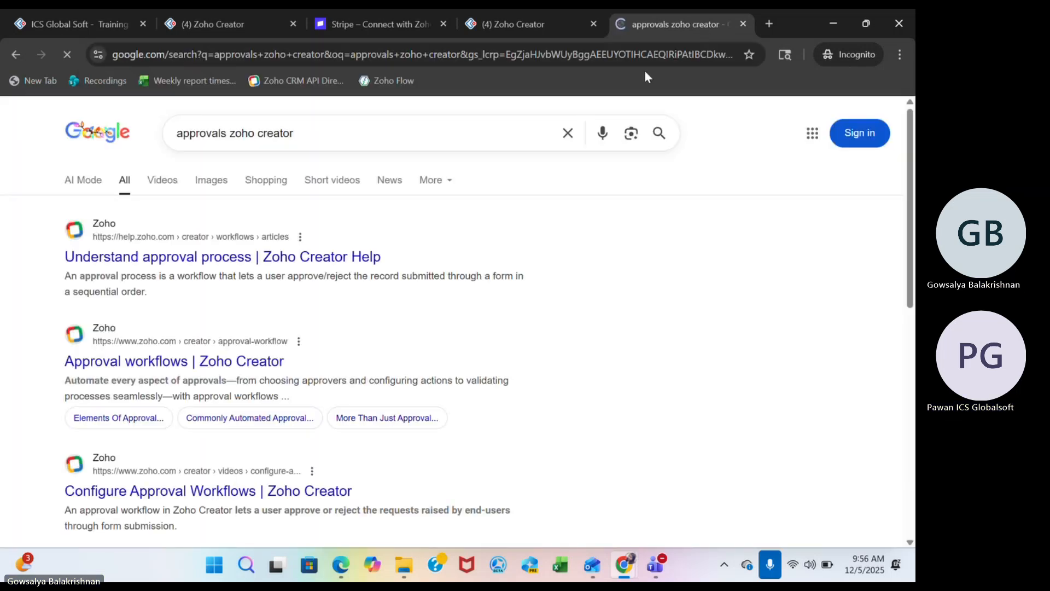
Check the Approval workflows result, then open the "Understand approval process" help article instead.
{"action": "left_click", "coordinate": [136, 366]}
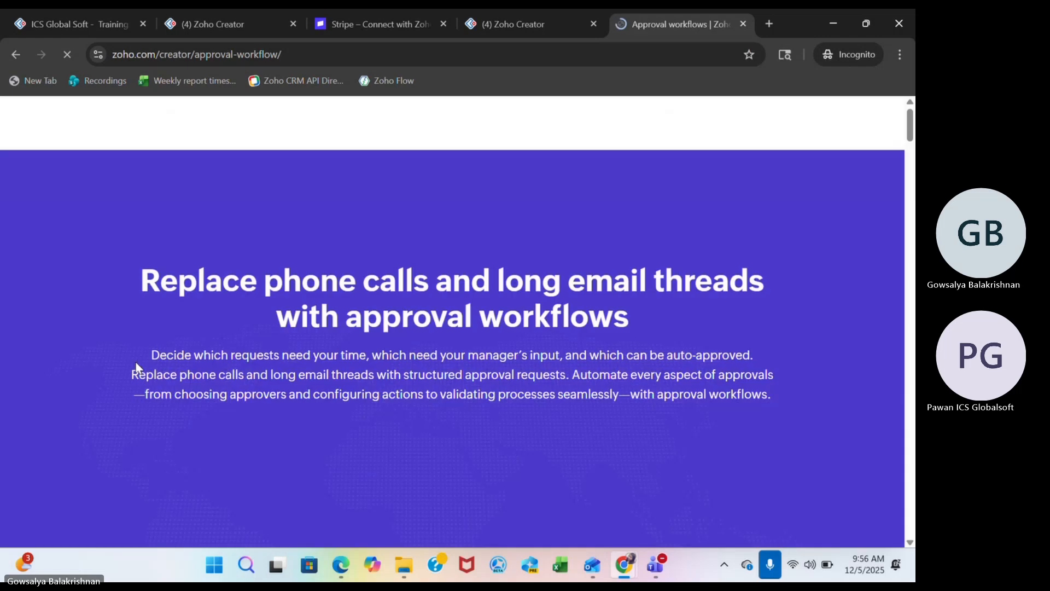
{"action": "left_click", "coordinate": [15, 55]}
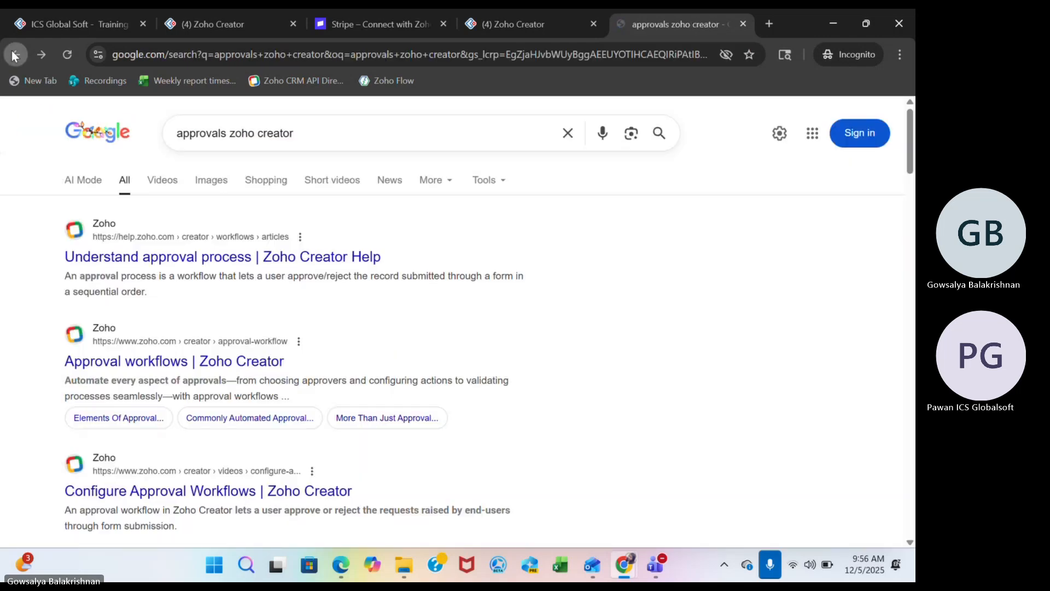
{"action": "left_click", "coordinate": [123, 266]}
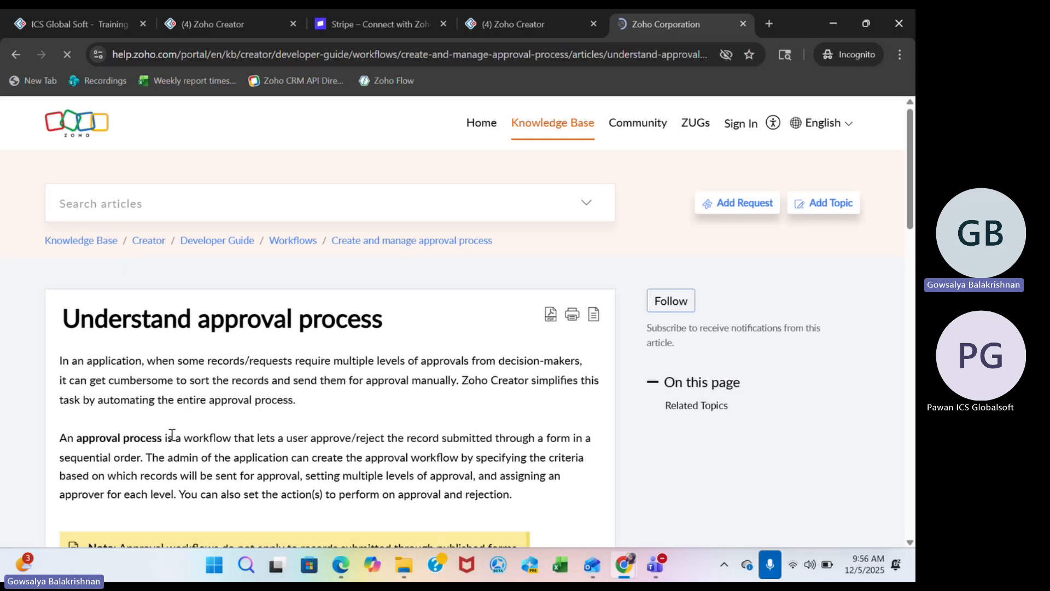
Return to the live Training application, reload it, and open the pending approval tasks.
{"action": "left_click", "coordinate": [92, 24]}
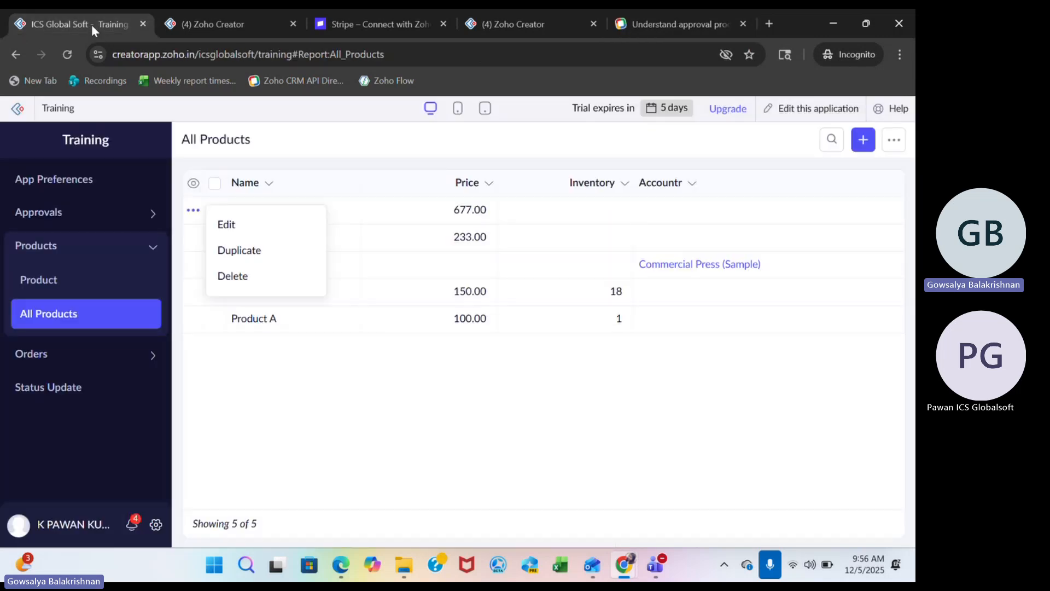
{"action": "left_click", "coordinate": [76, 58]}
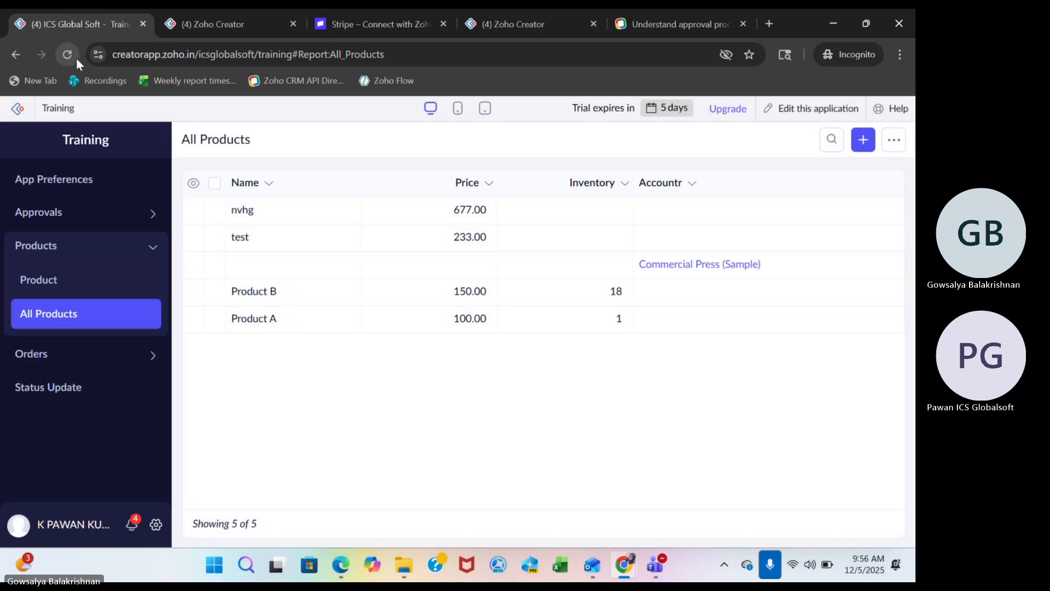
{"action": "left_click", "coordinate": [51, 213]}
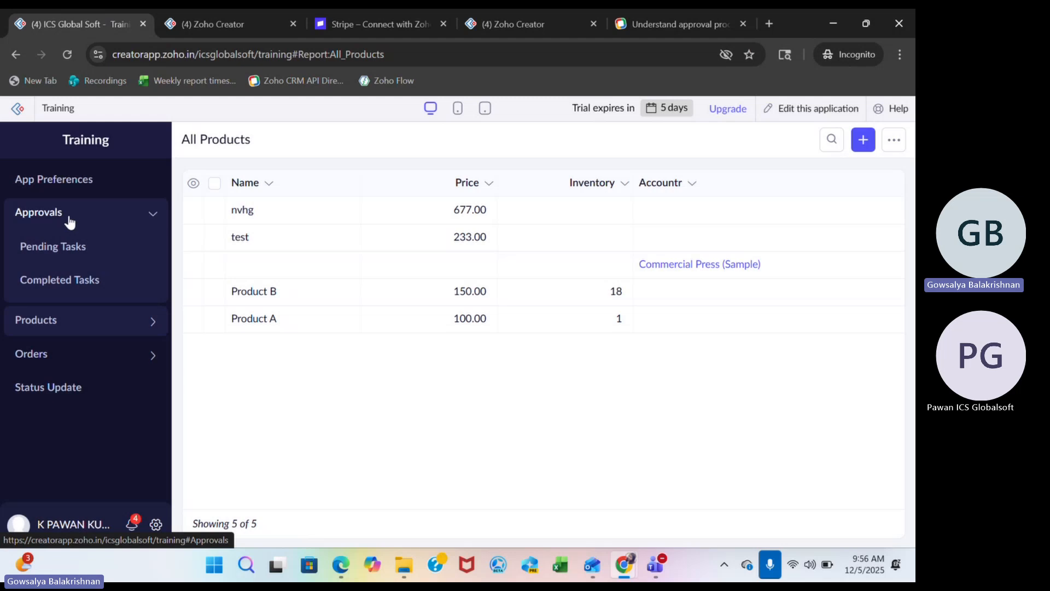
{"action": "double_click", "coordinate": [47, 220]}
{"action": "left_click", "coordinate": [30, 280]}
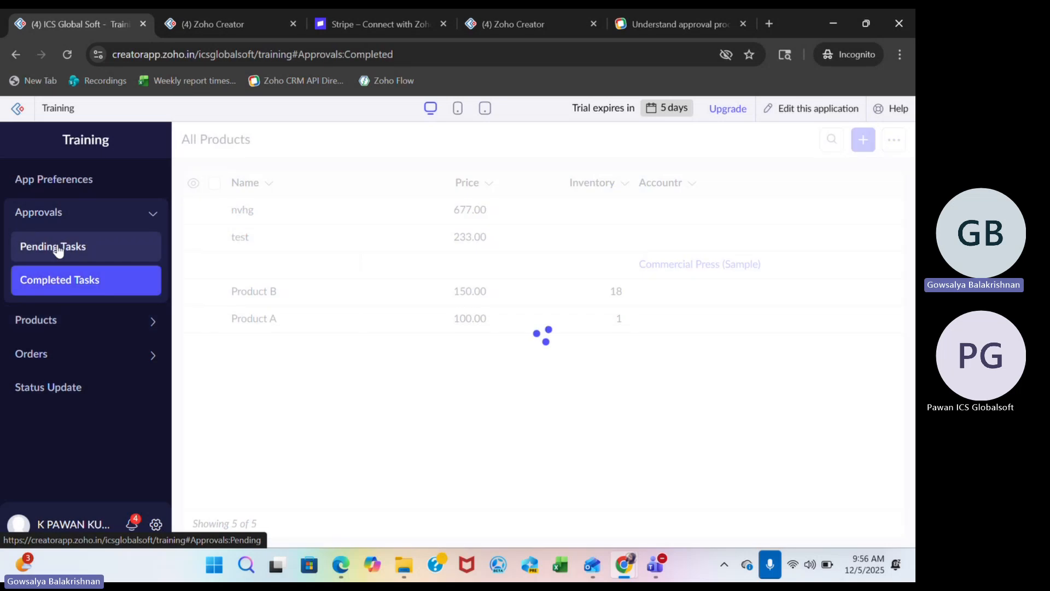
{"action": "left_click", "coordinate": [59, 249]}
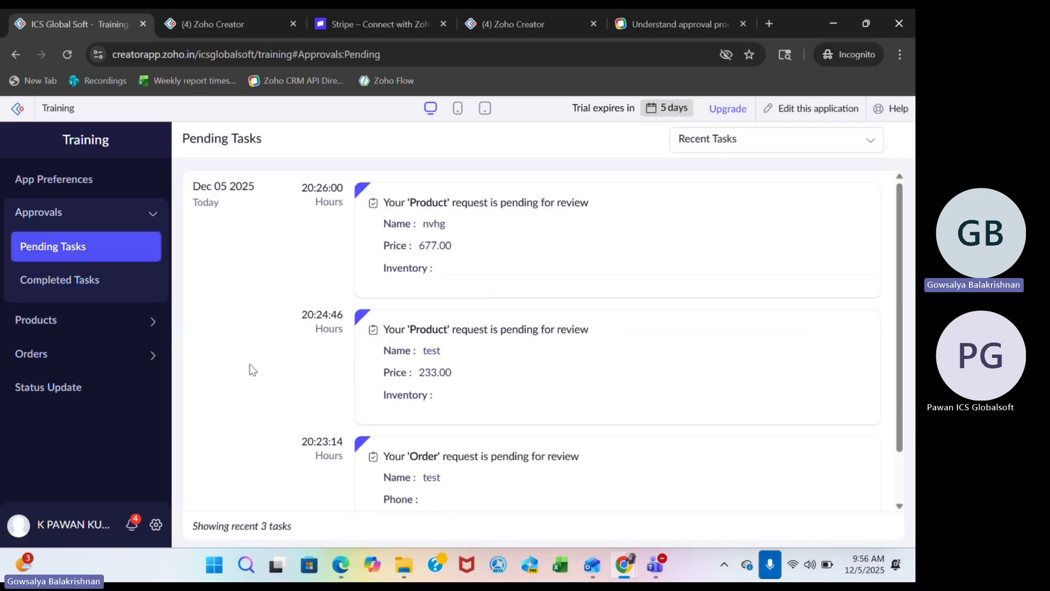
Review the pending Product request for nvhg and approve it.
{"action": "key", "text": "alt+Tab"}
{"action": "mouse_move", "coordinate": [528, 250]}
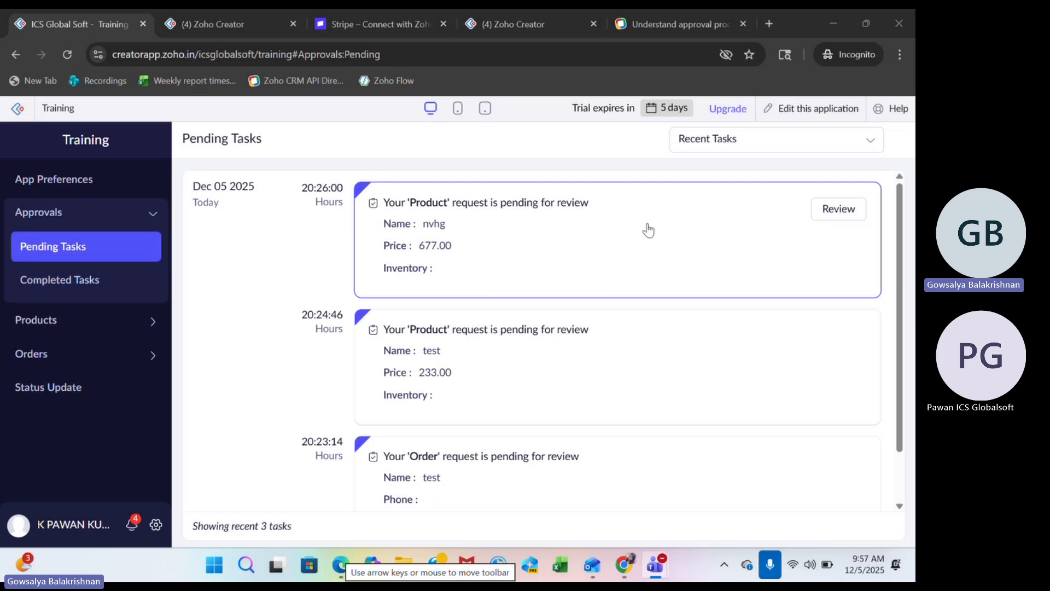
{"action": "left_click", "coordinate": [844, 209]}
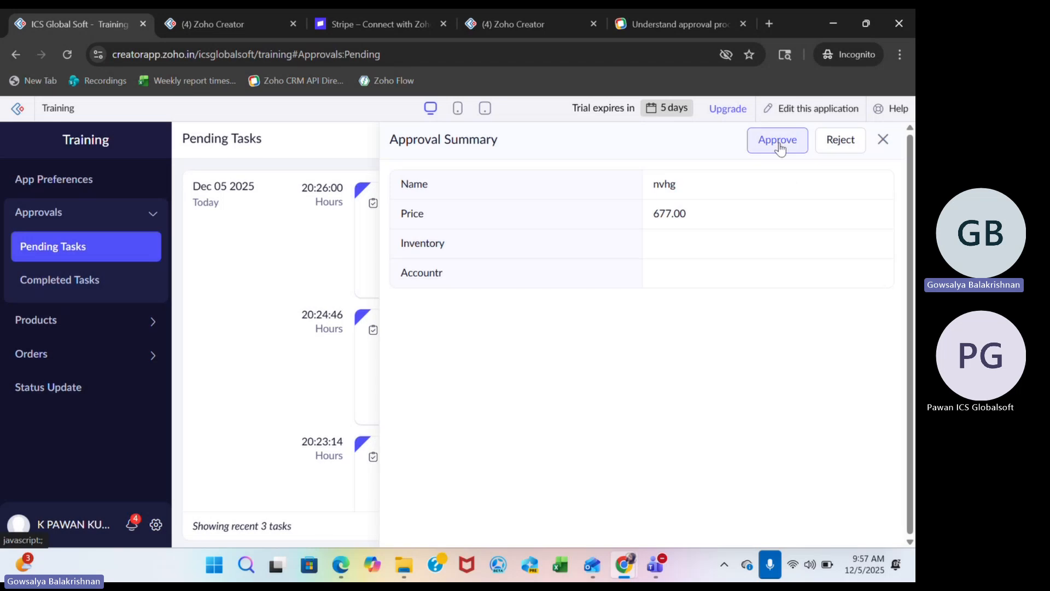
{"action": "left_click", "coordinate": [779, 144]}
{"action": "left_click", "coordinate": [683, 245]}
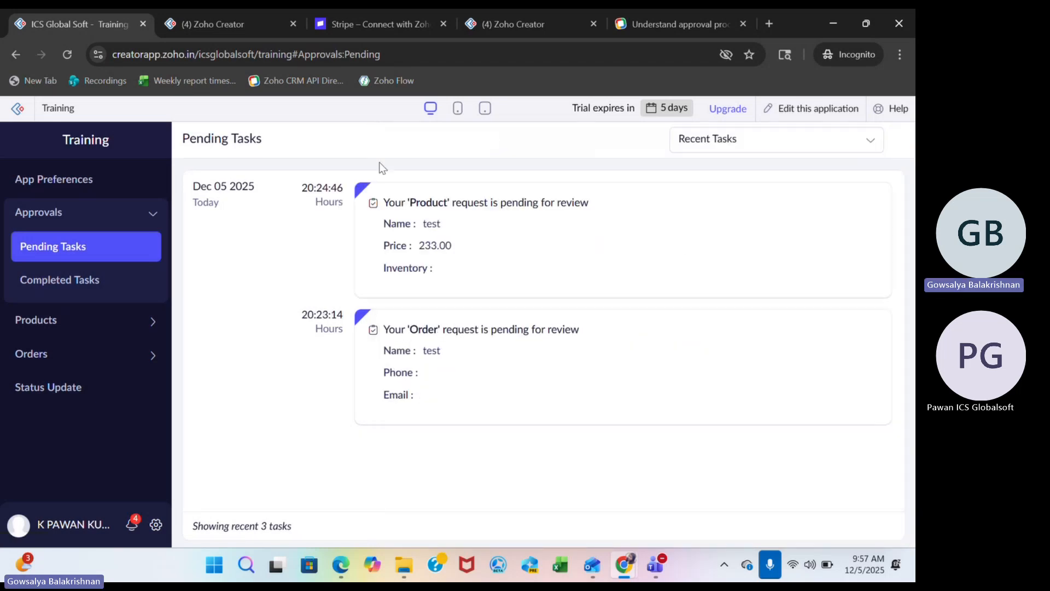
Open the All Products report and check the nvhg product's inventory value.
{"action": "left_click", "coordinate": [96, 318]}
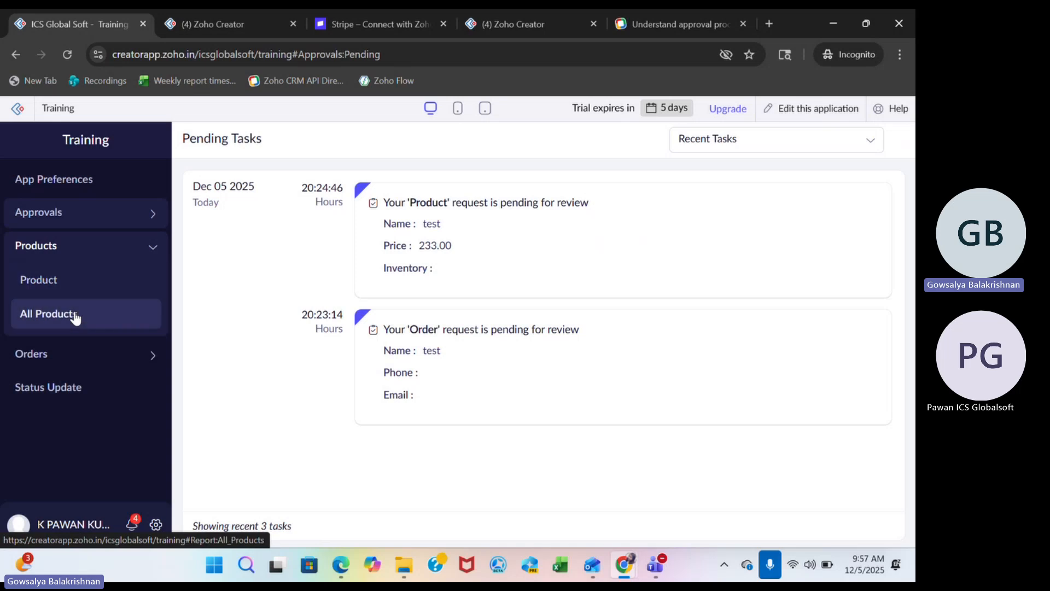
{"action": "left_click", "coordinate": [72, 328]}
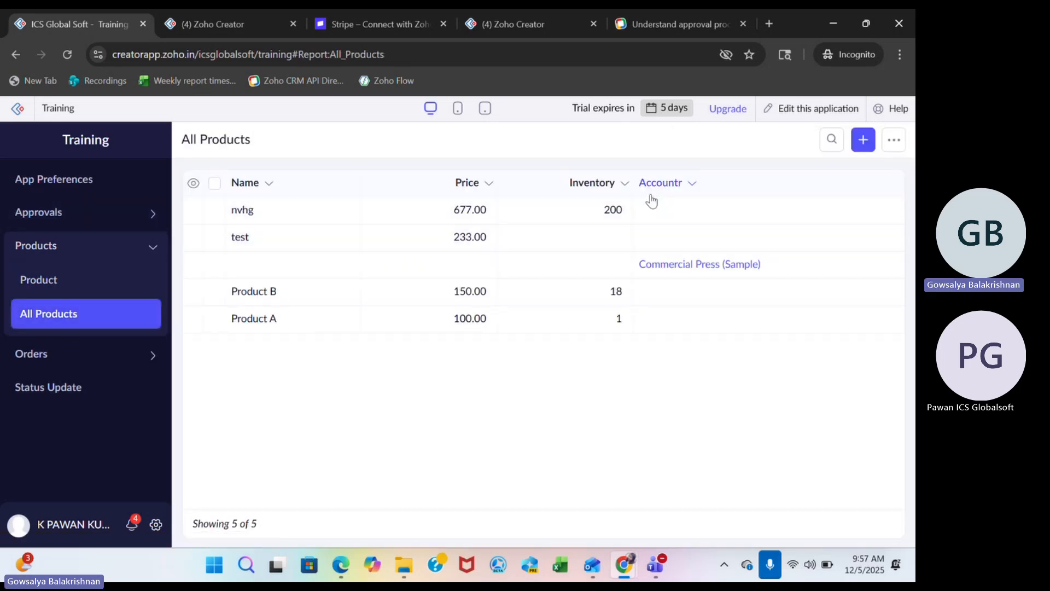
{"action": "left_click_drag", "start_coordinate": [628, 212], "coordinate": [598, 214]}
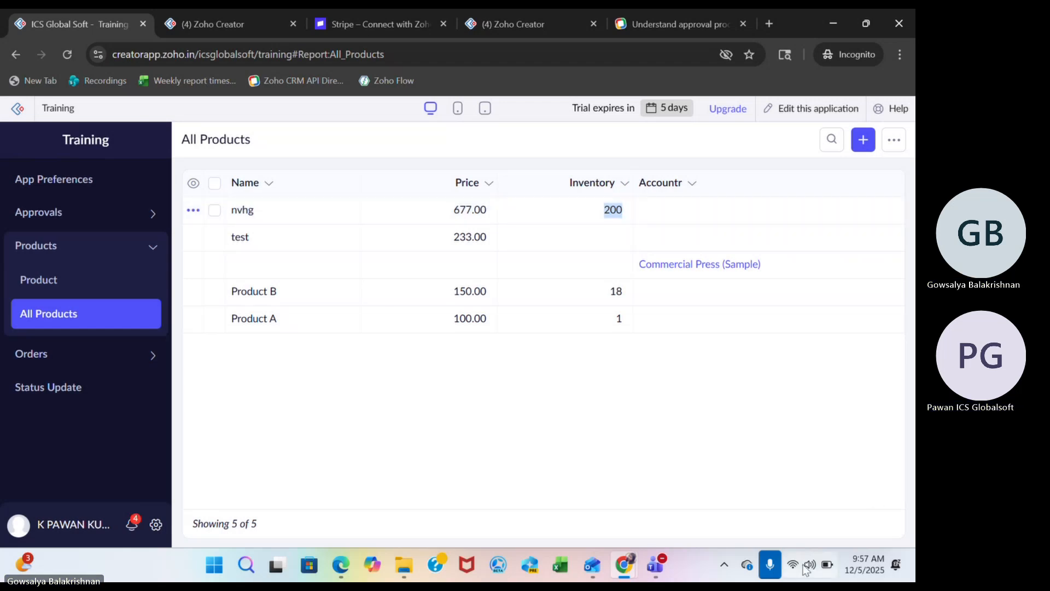
{"action": "left_click", "coordinate": [763, 484]}
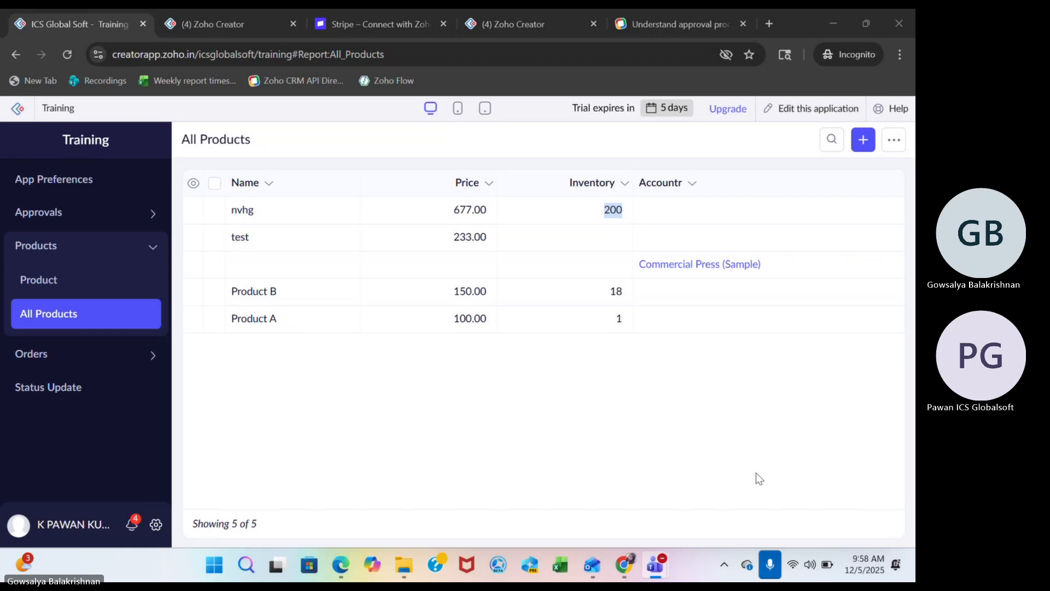
Return to the Training application's workflow editor and open its Blueprints section.
{"action": "left_click", "coordinate": [232, 13]}
{"action": "left_click", "coordinate": [869, 112]}
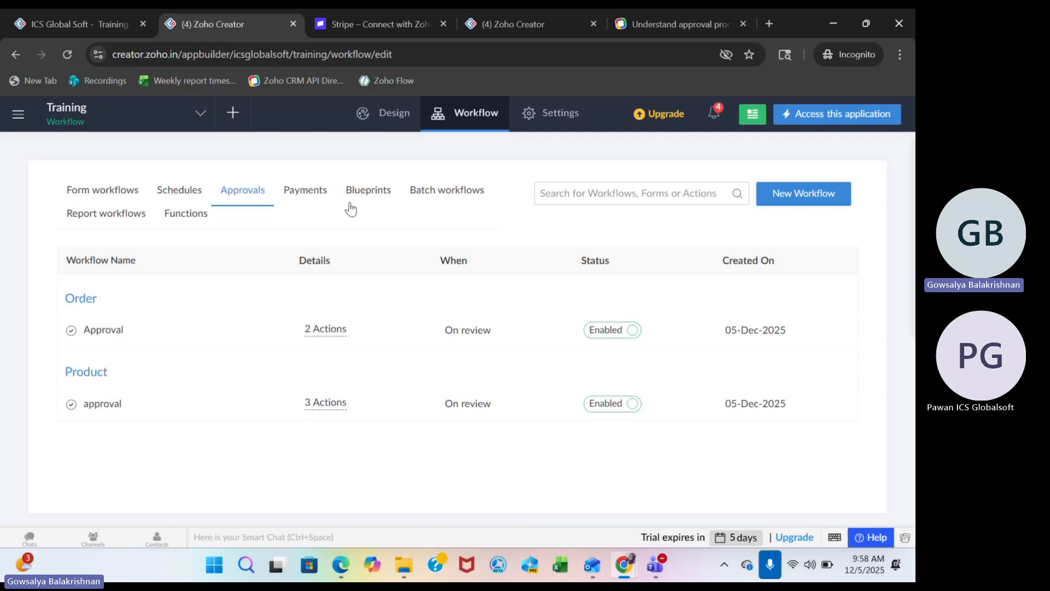
{"action": "left_click", "coordinate": [351, 207]}
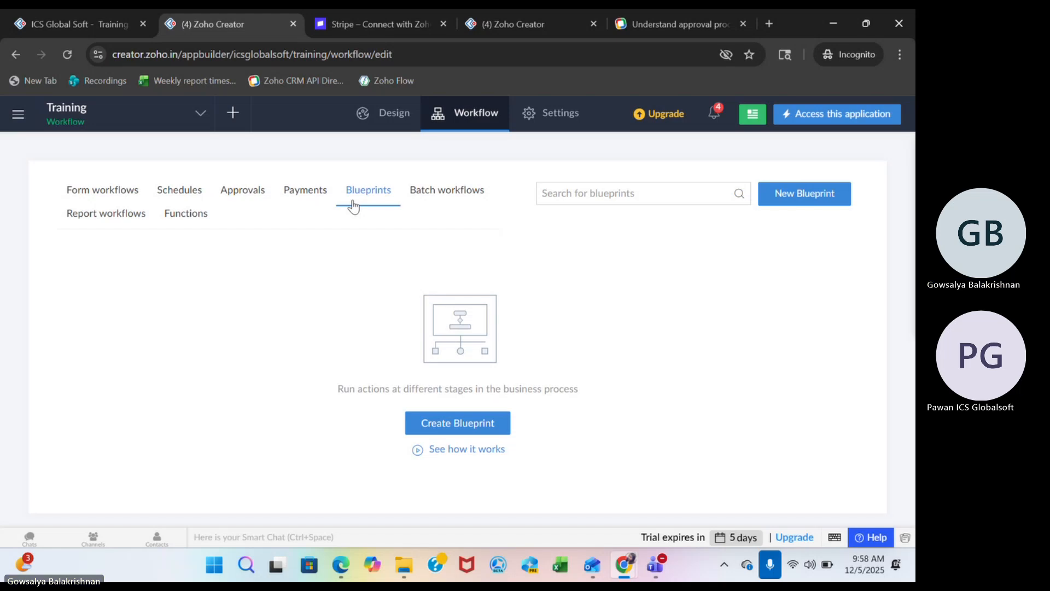
Look through the Develop, Deploy and Manage options in the main navigation, then close it.
{"action": "left_click", "coordinate": [17, 116]}
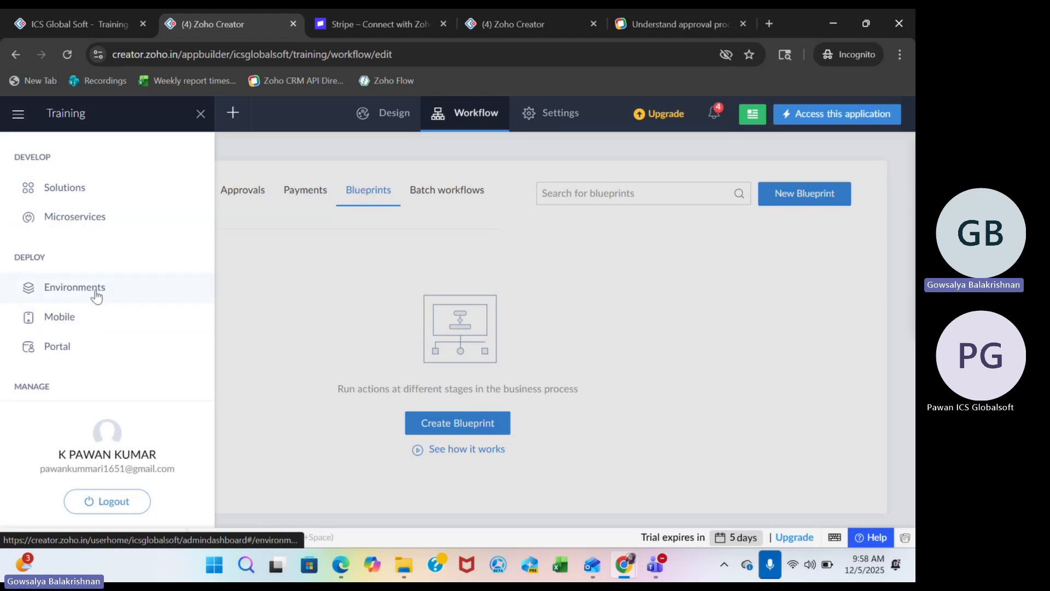
{"action": "scroll", "coordinate": [82, 324], "scroll_direction": "down", "scroll_amount": 2}
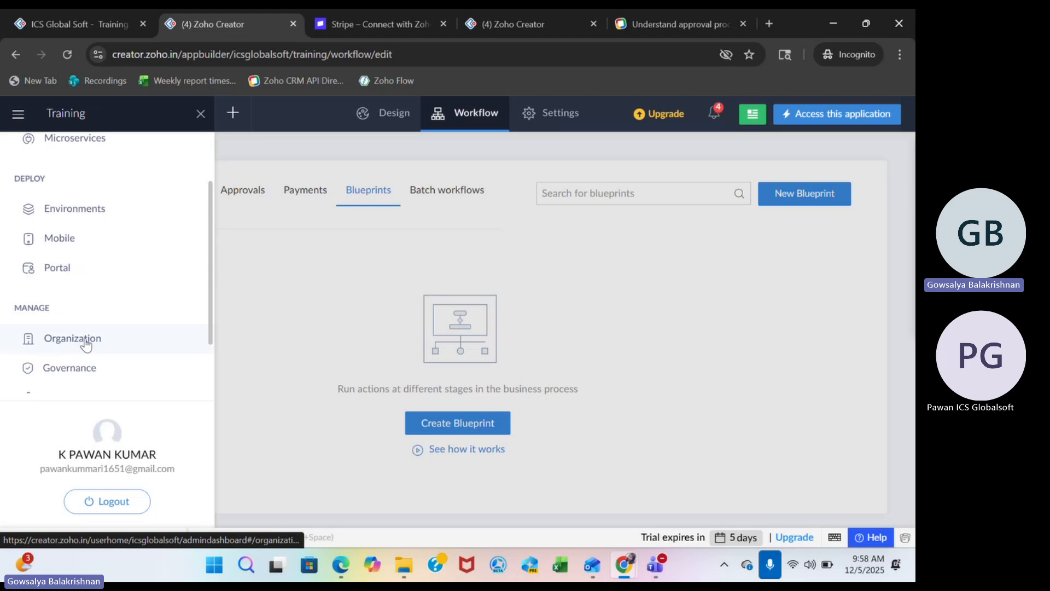
{"action": "scroll", "coordinate": [85, 329], "scroll_direction": "down", "scroll_amount": 1}
{"action": "scroll", "coordinate": [87, 347], "scroll_direction": "down", "scroll_amount": 1}
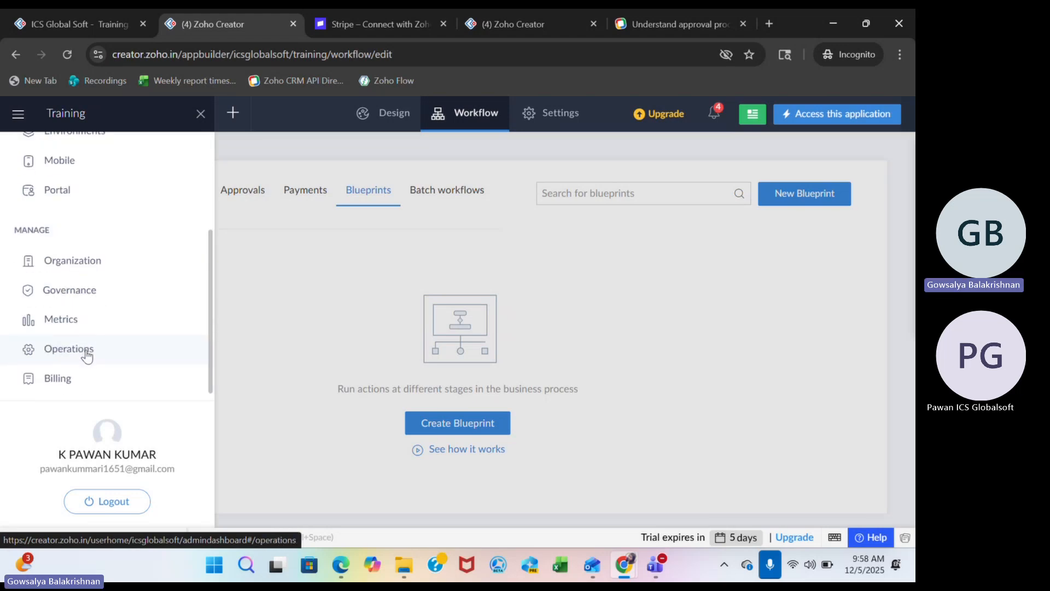
{"action": "left_click", "coordinate": [313, 340]}
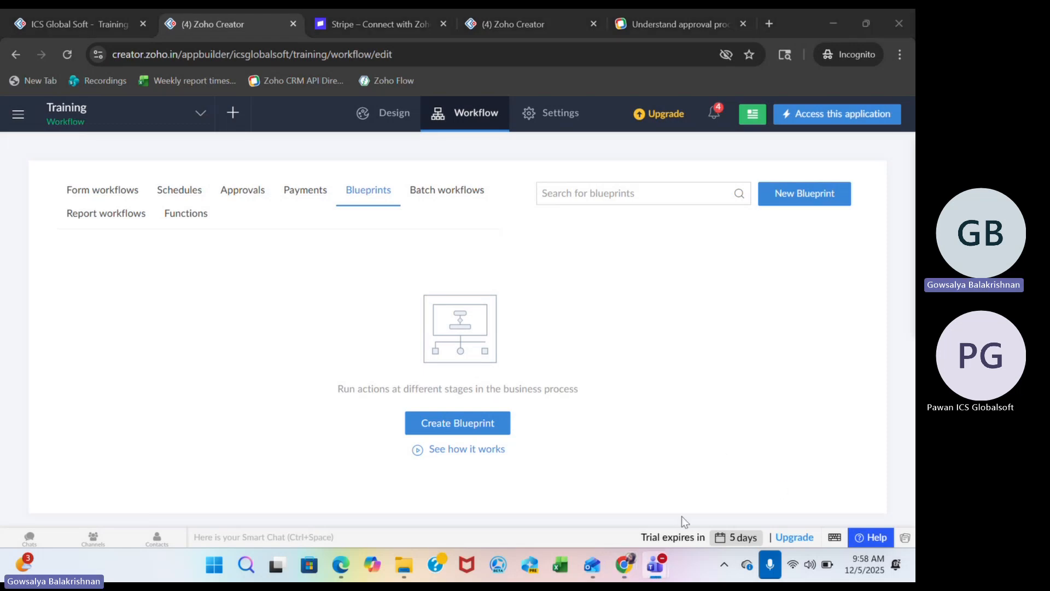
Switch to the Zoho Creator Training meeting window in Microsoft Teams.
{"action": "mouse_move", "coordinate": [656, 574]}
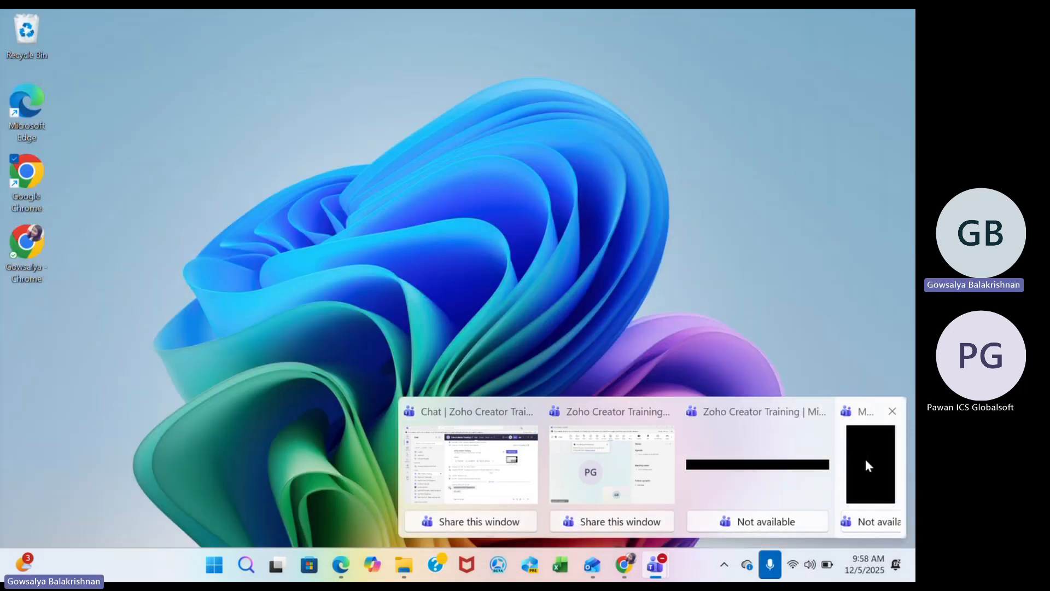
{"action": "left_click", "coordinate": [867, 466]}
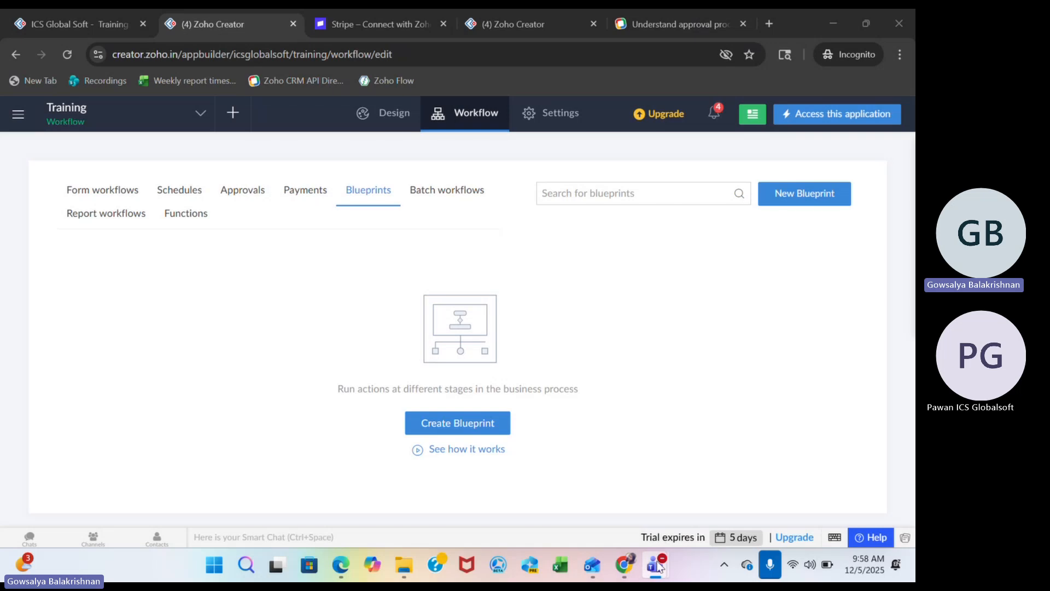
{"action": "mouse_move", "coordinate": [656, 569]}
{"action": "right_click", "coordinate": [659, 565]}
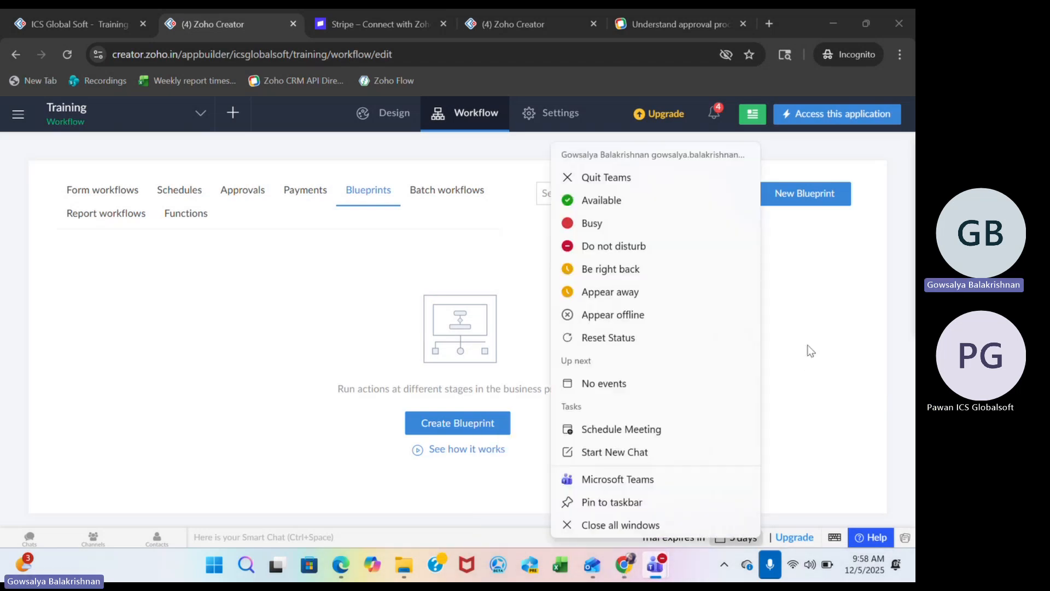
{"action": "right_click", "coordinate": [809, 346]}
{"action": "left_click", "coordinate": [778, 418]}
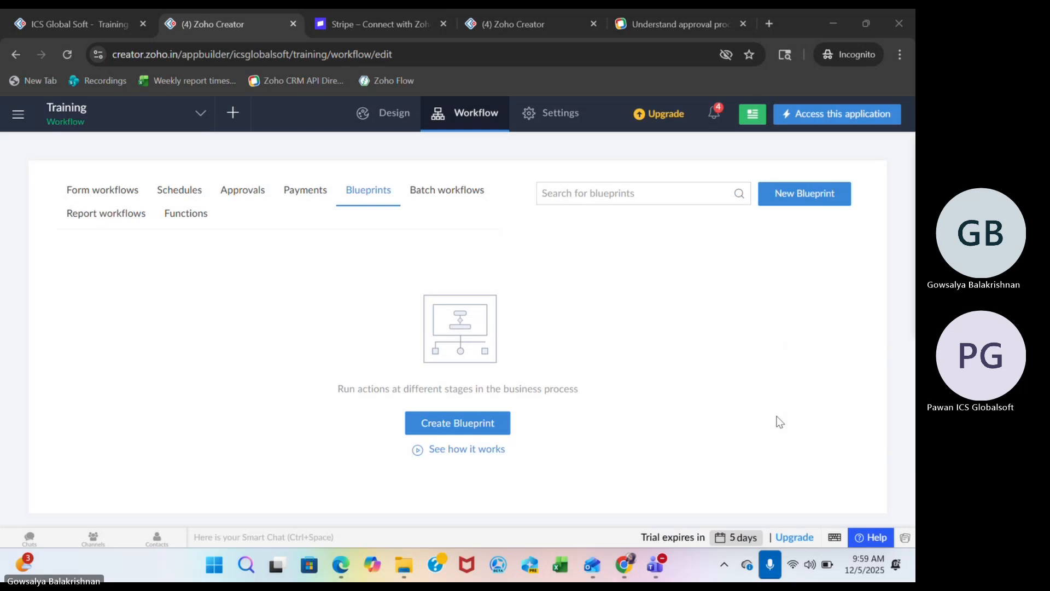
{"action": "left_click", "coordinate": [828, 488]}
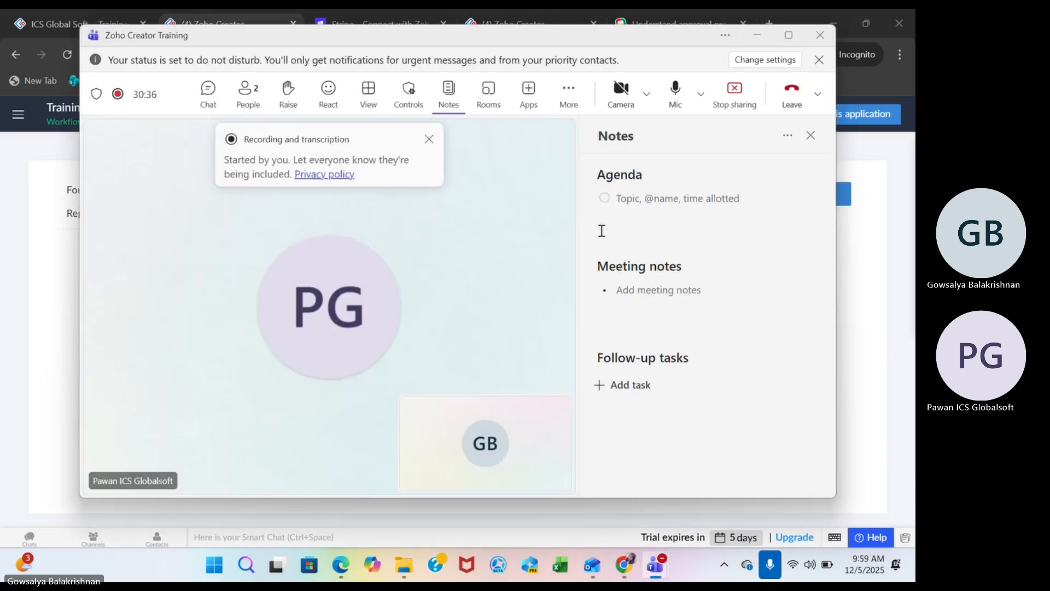